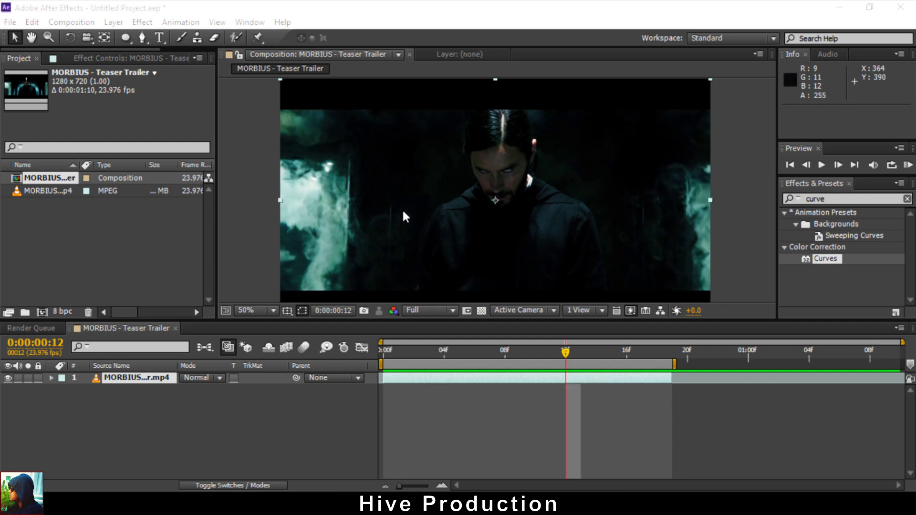
Examine the character shot in the MORBIUS teaser footage with the composition view enlarged, and restore the panel layout
key(grave)
scroll(409, 195, up, 2)
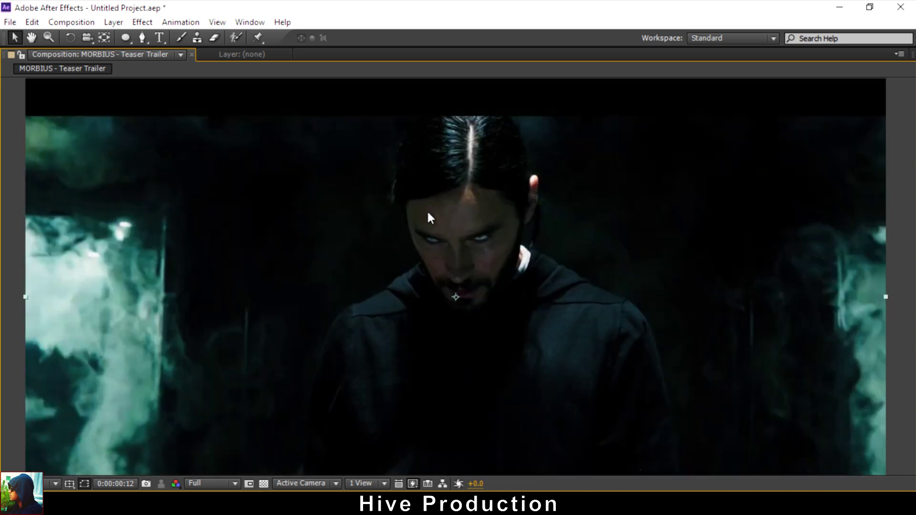
drag(427, 210, 431, 150)
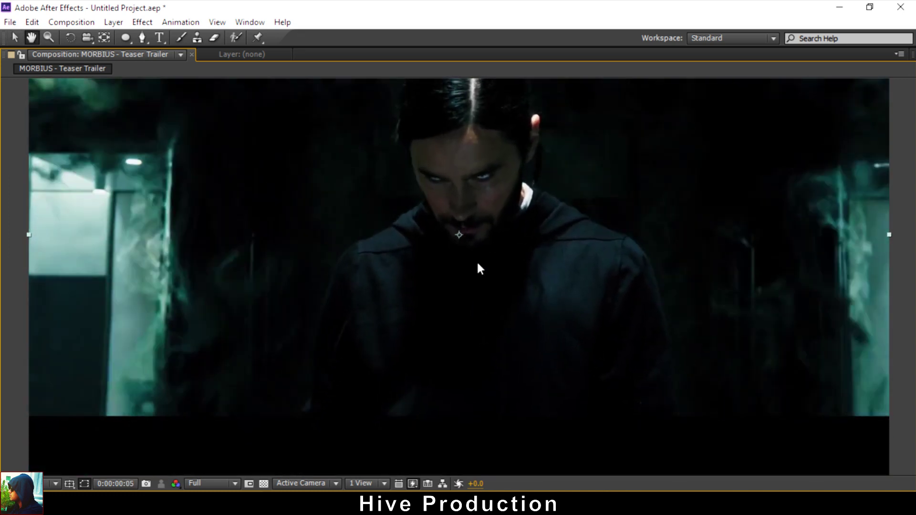
key(v)
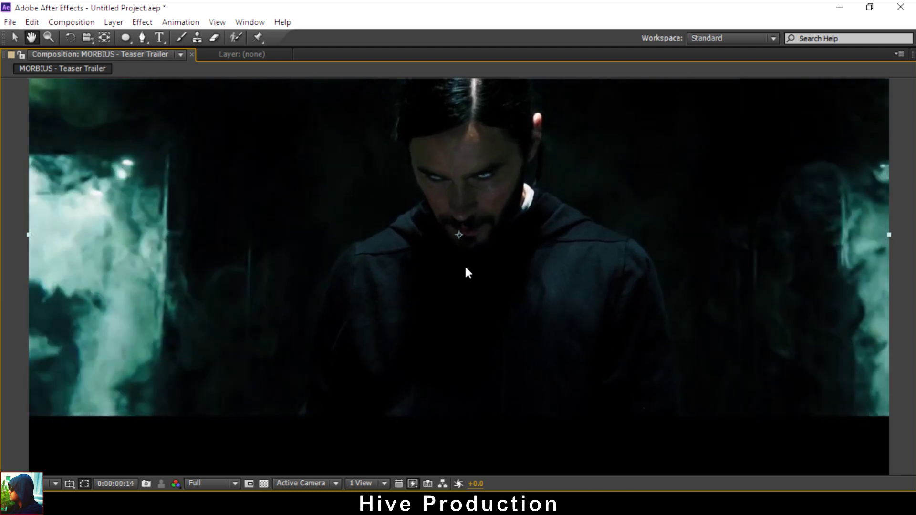
key(comma)
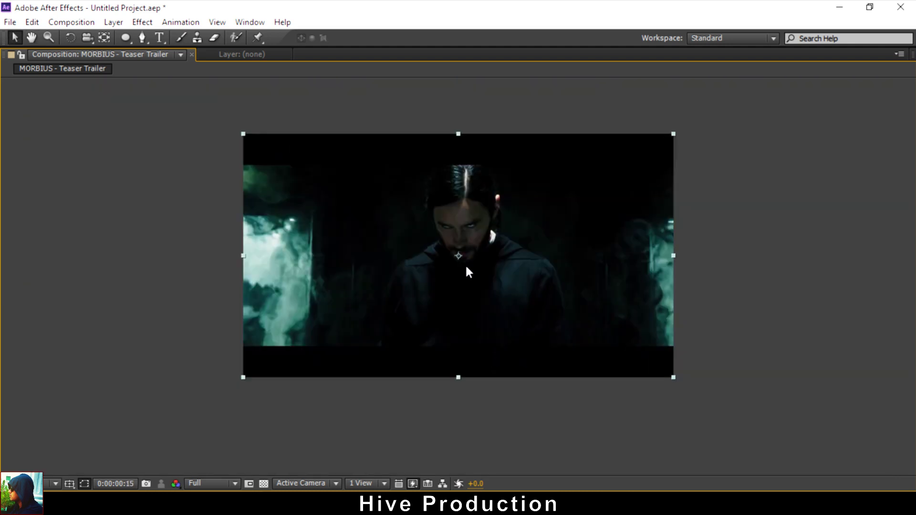
key(grave)
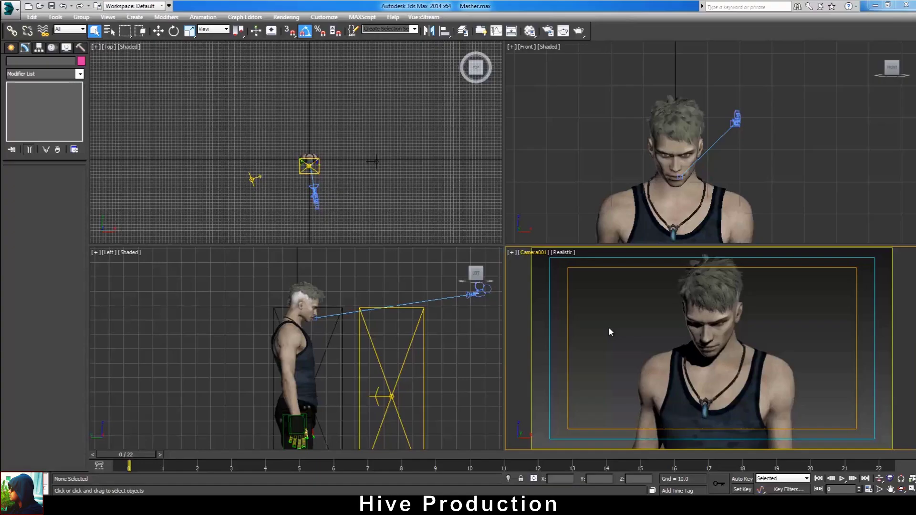
In 3ds Max, enlarge a perspective view of the character and unhide all hidden objects in the scene
key(p)
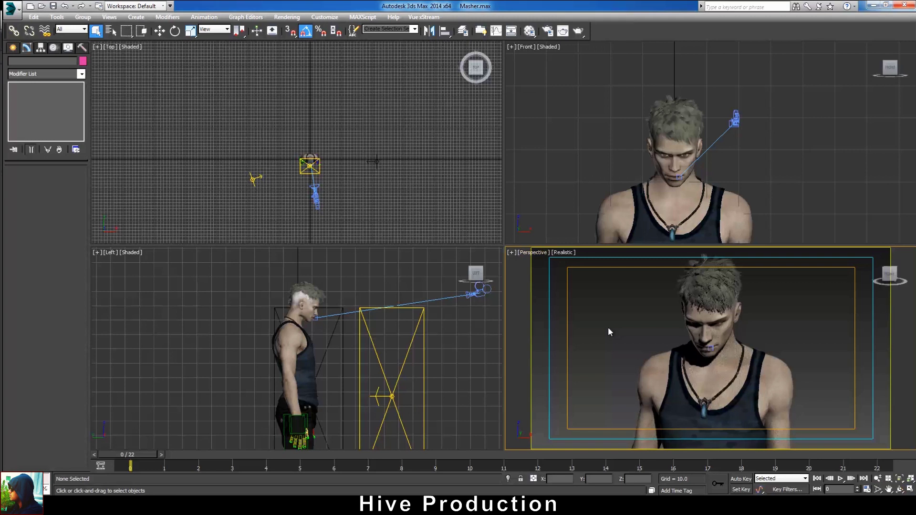
key(alt+w)
drag(608, 328, 546, 302)
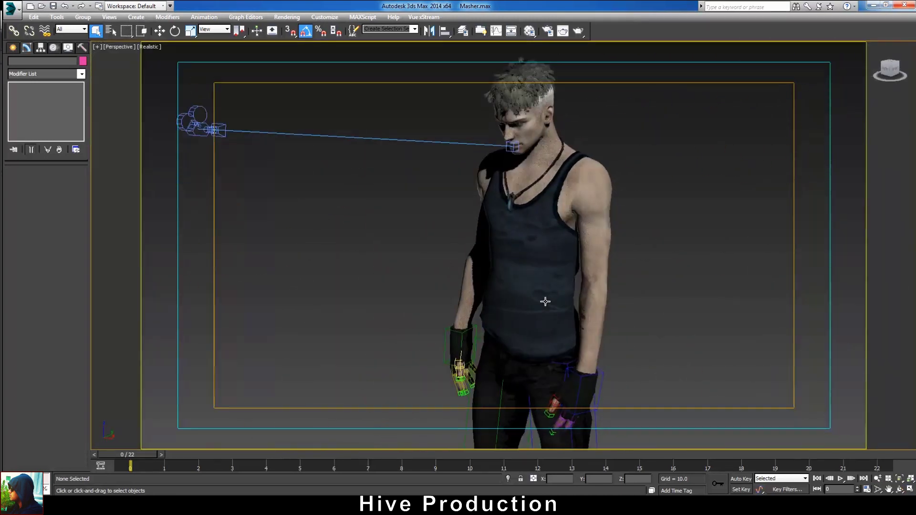
drag(542, 223, 548, 323)
right_click(604, 188)
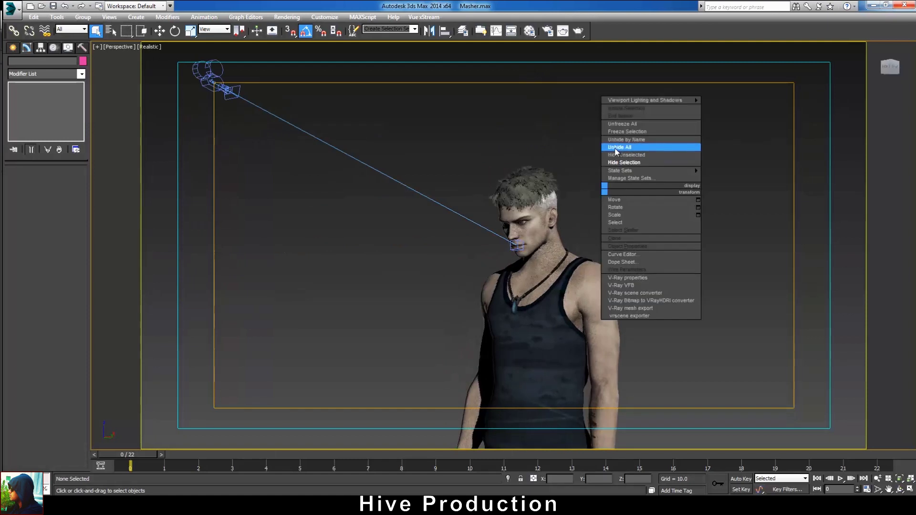
click(604, 261)
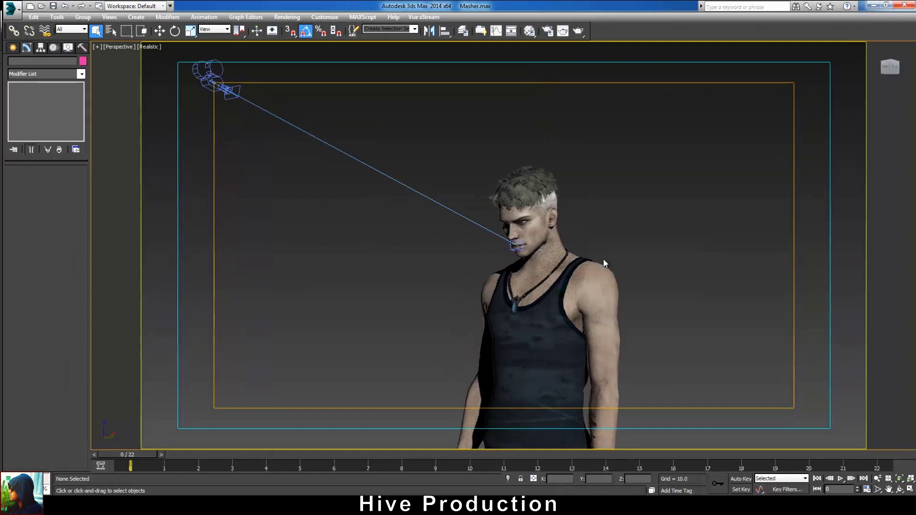
drag(603, 266, 614, 221)
right_click(553, 170)
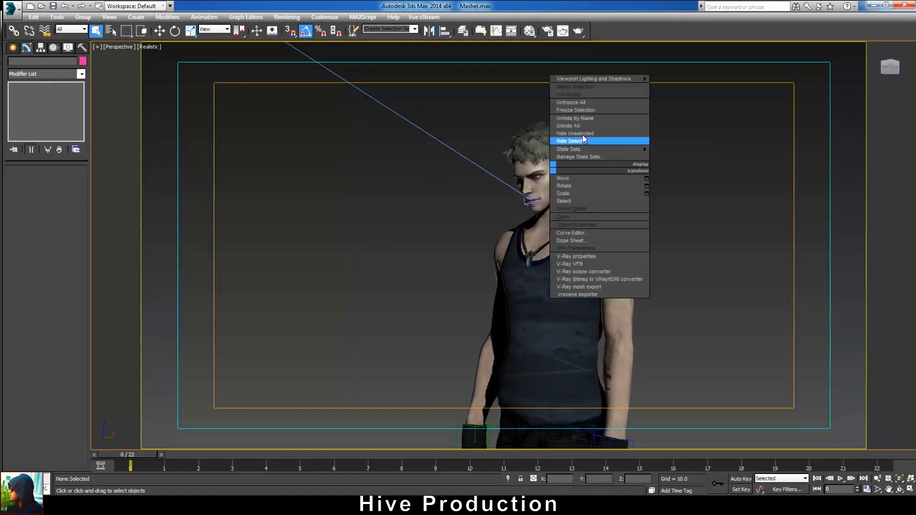
click(577, 128)
Rotate the character's head bone up, and tilt it back down 25 degrees as seen through Camera001
click(499, 162)
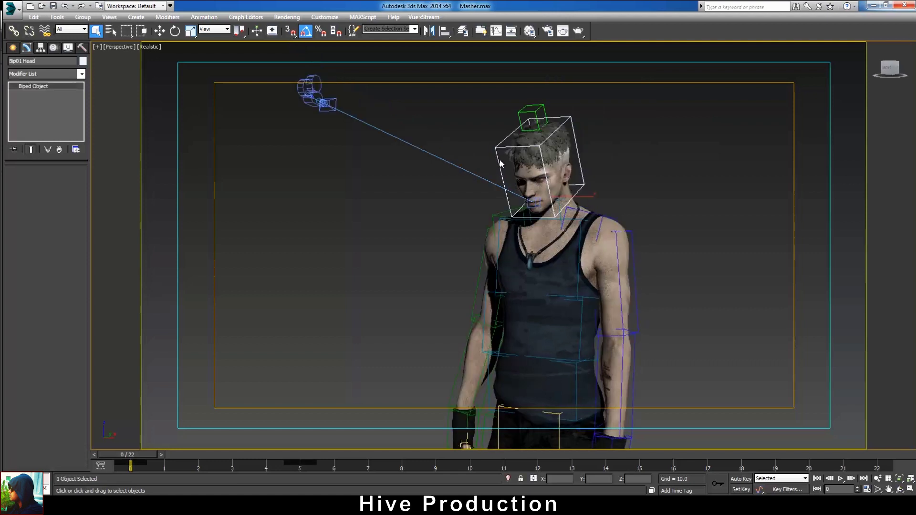
key(e)
drag(539, 190, 534, 172)
key(alt+w)
key(c)
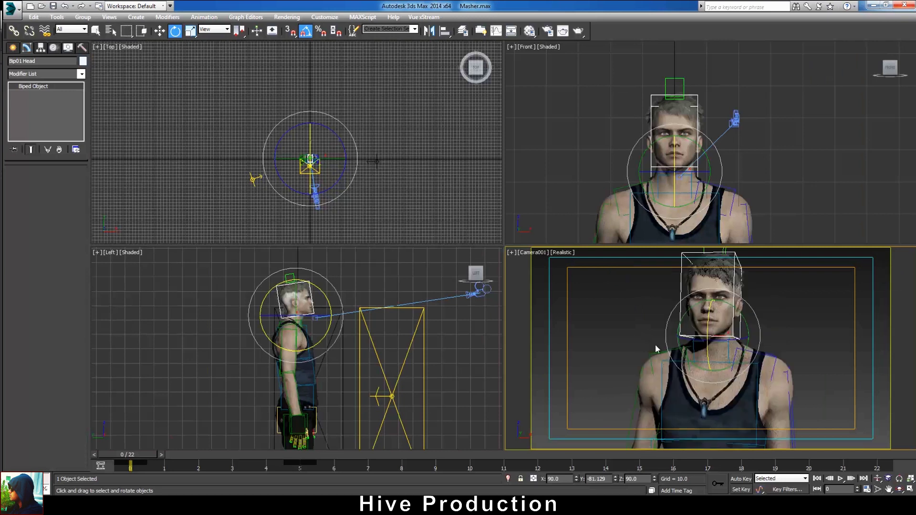
mouse_move(710, 325)
mouse_down()
mouse_move(710, 336)
mouse_move(710, 326)
mouse_up()
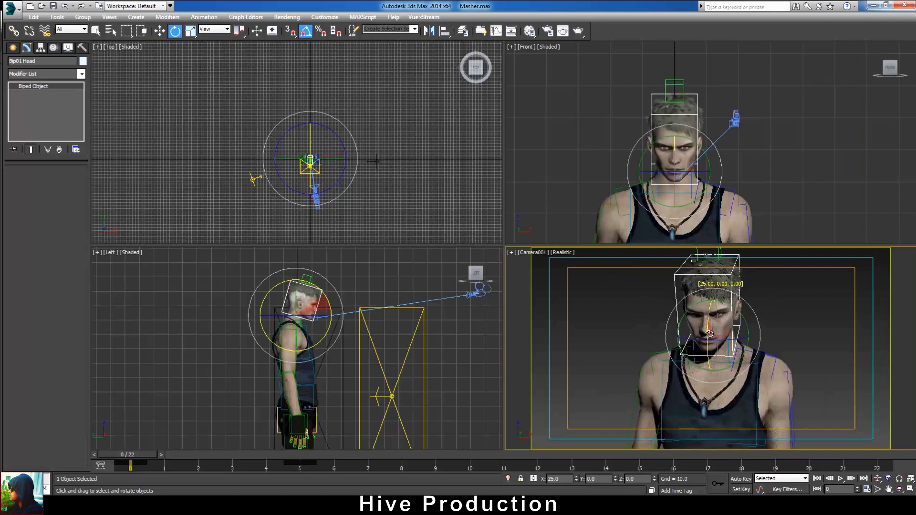
click(776, 312)
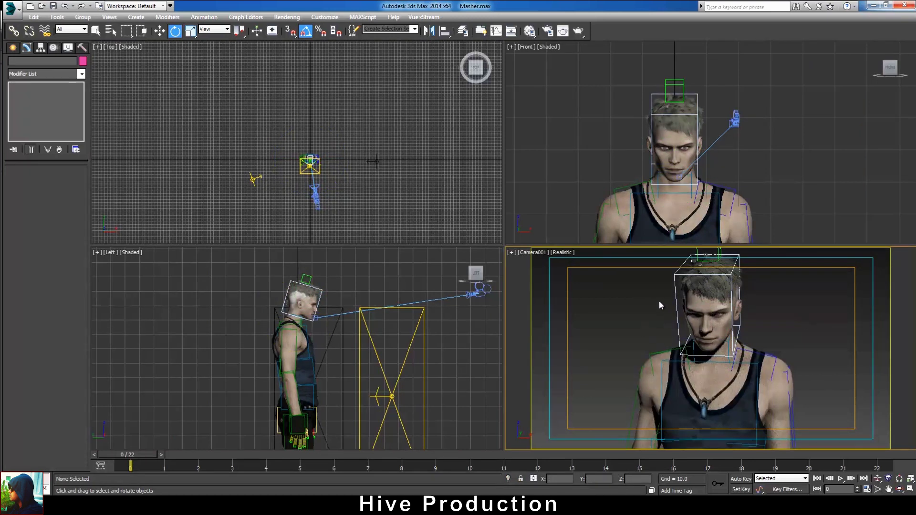
Select the head and upper-body biped bones in the camera view and hide them
drag(680, 328, 680, 329)
ctrl+click(635, 409)
ctrl+click(774, 357)
ctrl+click(794, 422)
right_click(753, 340)
click(769, 333)
Hide the remaining biped bones around the character in the enlarged Camera001 view and render the frame
key(alt+w)
click(541, 243)
right_click(536, 243)
click(560, 226)
click(474, 53)
right_click(473, 91)
click(491, 84)
click(587, 442)
right_click(591, 357)
click(618, 328)
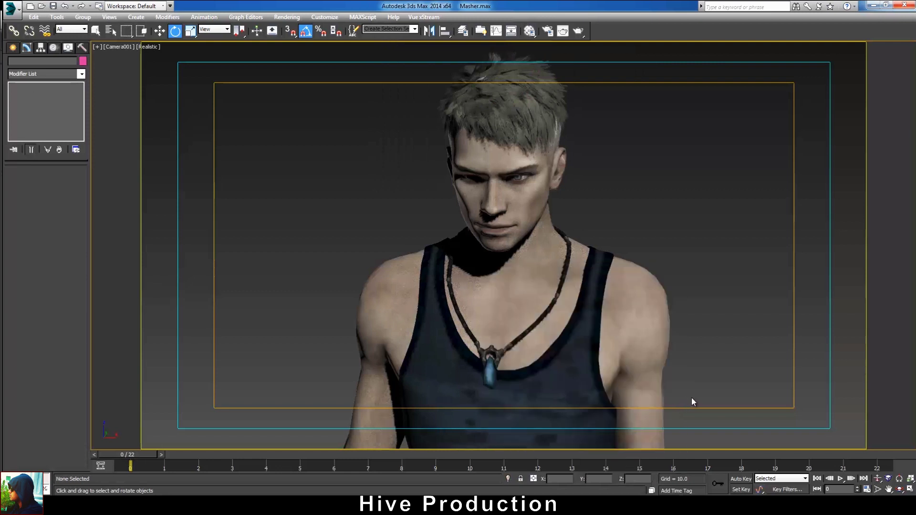
key(shift+q)
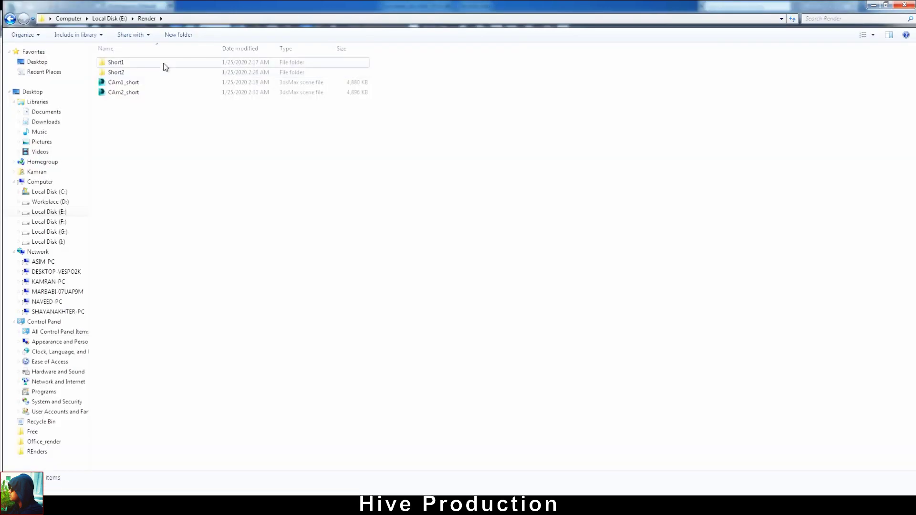
In the file explorer, open the Short1 render folder and look through the Front_cam image sequence
click(164, 65)
double_click(163, 65)
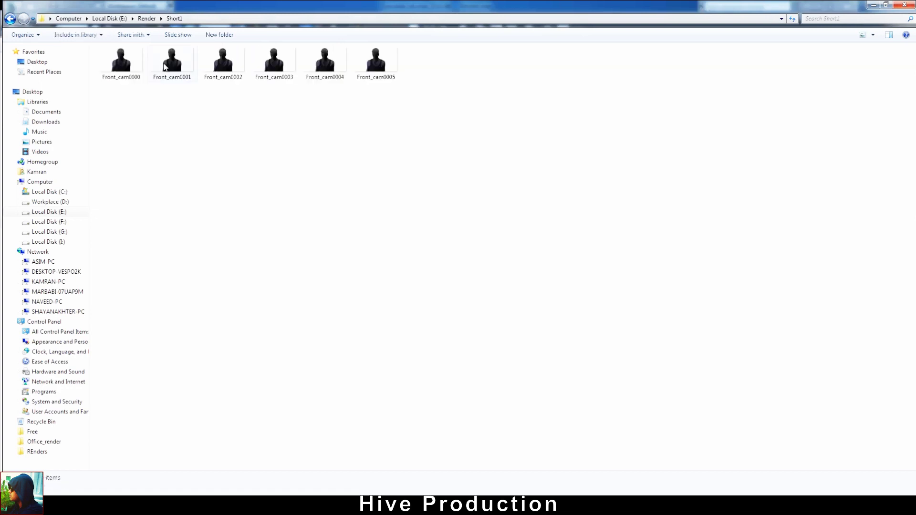
double_click(122, 67)
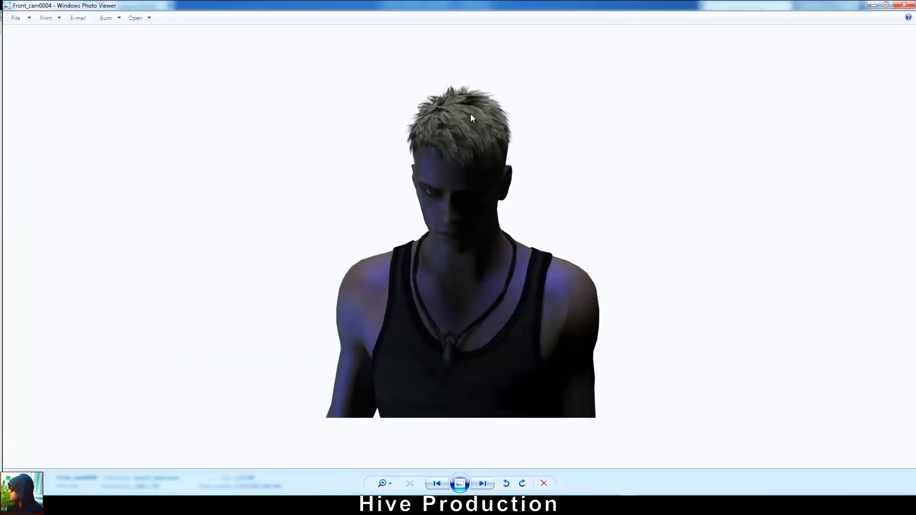
key(Right)
key(Right)
key(Right)
key(Right)
key(Right)
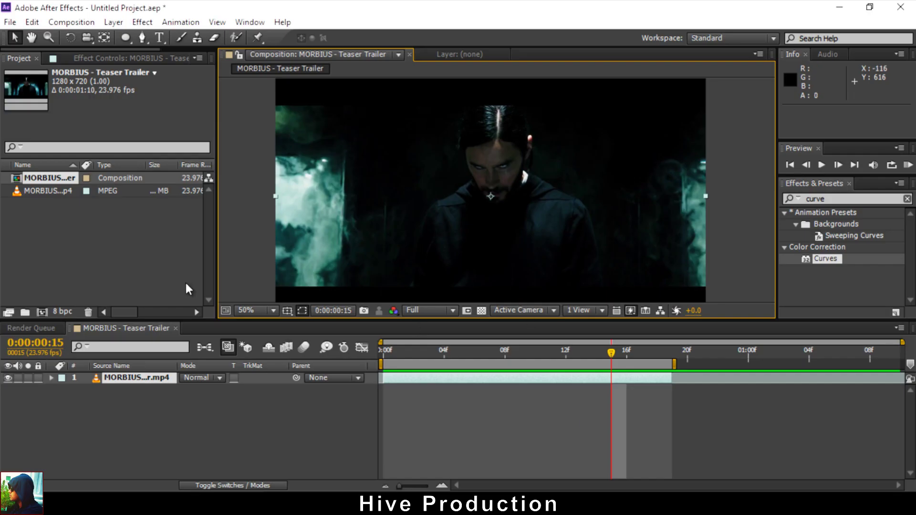
In After Effects, import the Front_cam PNG sequence from the Short1 folder inside Morbius/Character_Morbius on drive D
click(107, 256)
double_click(107, 256)
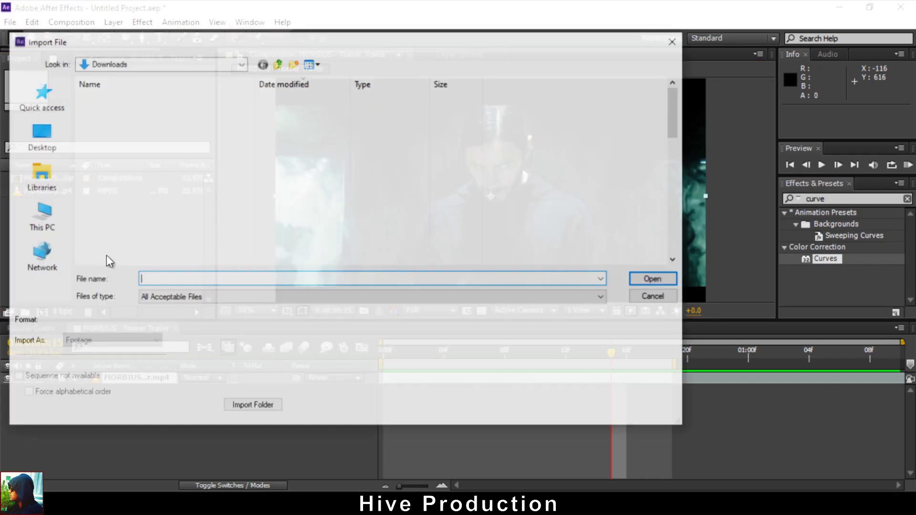
click(33, 229)
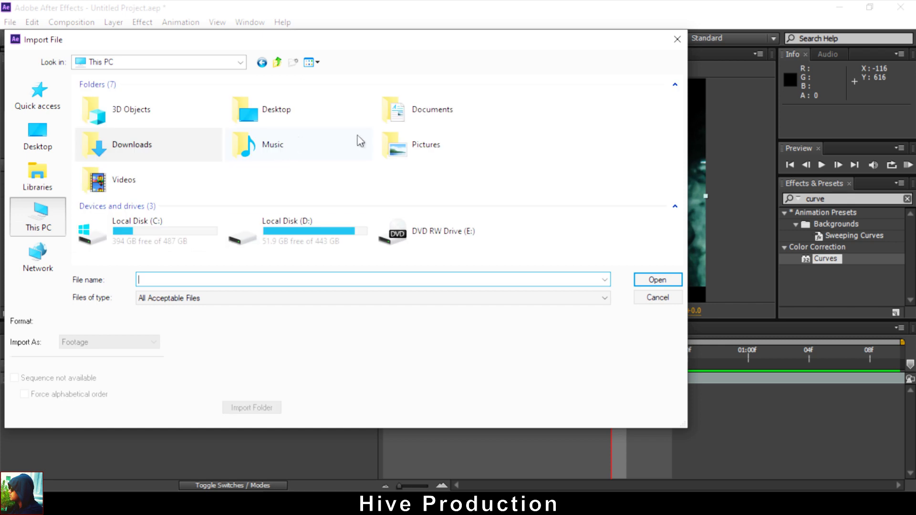
double_click(293, 241)
double_click(133, 200)
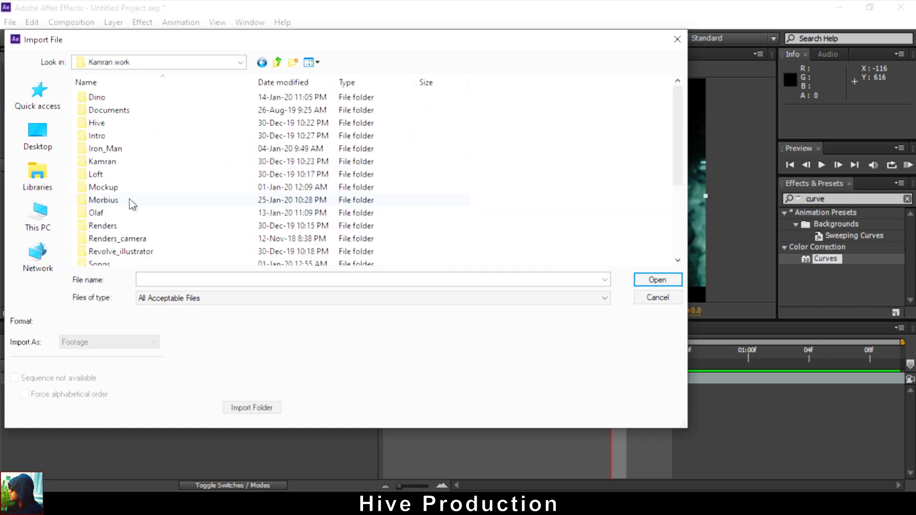
double_click(111, 201)
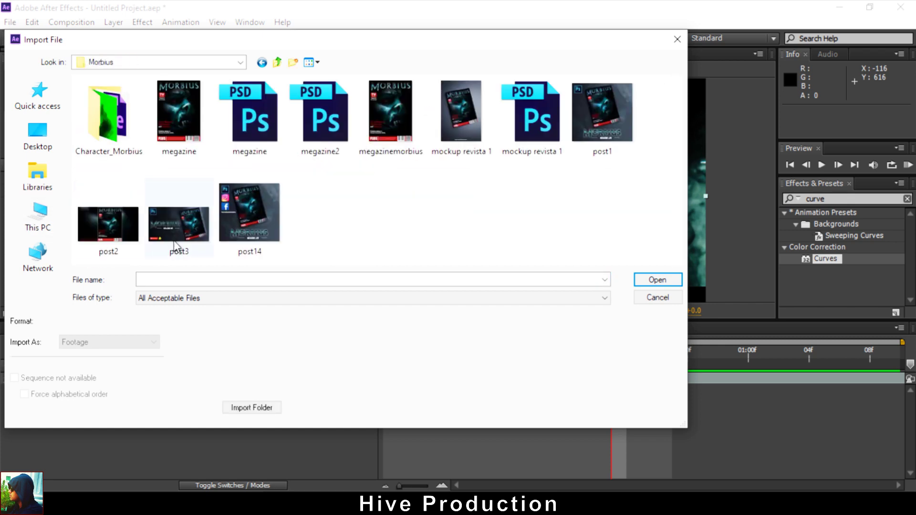
double_click(102, 132)
double_click(168, 137)
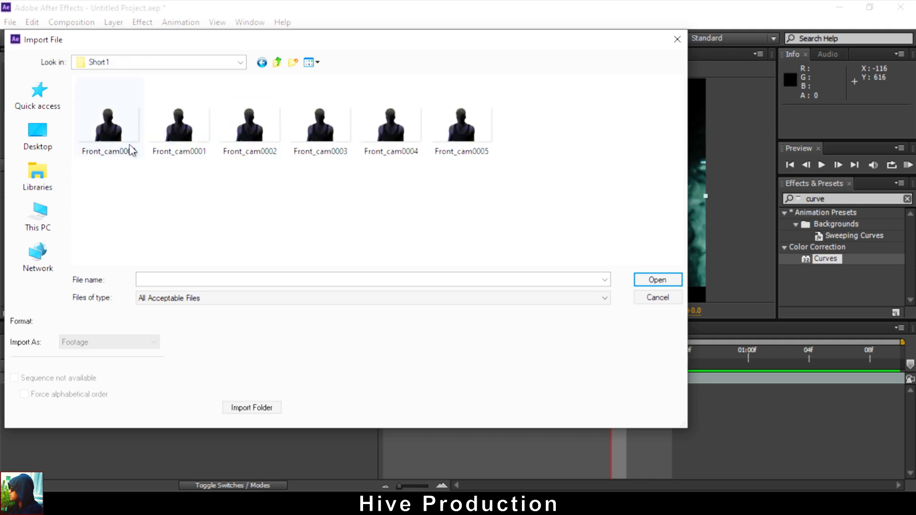
double_click(102, 125)
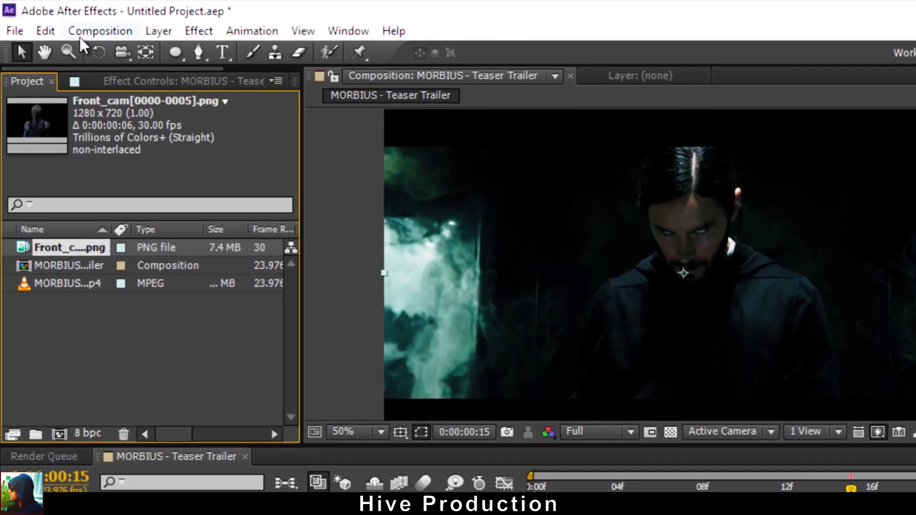
Create a new composition named Character
click(64, 24)
click(81, 42)
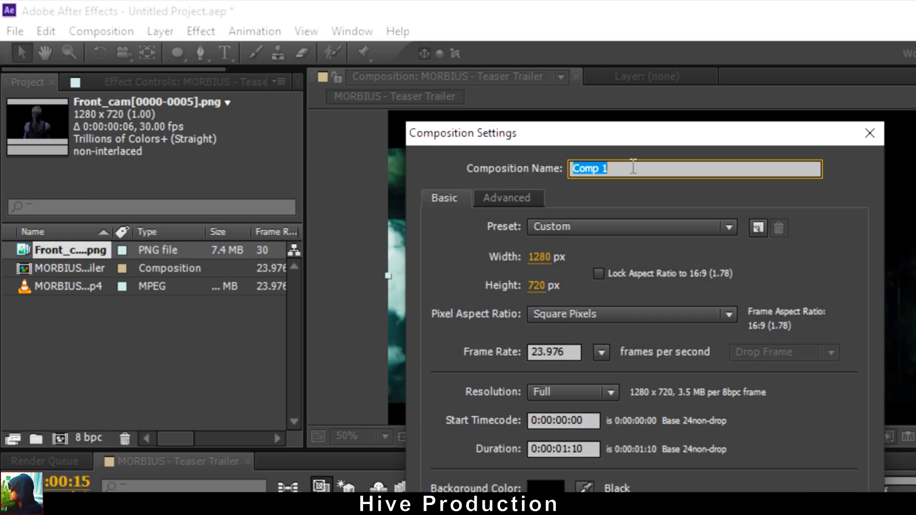
text(Charac)
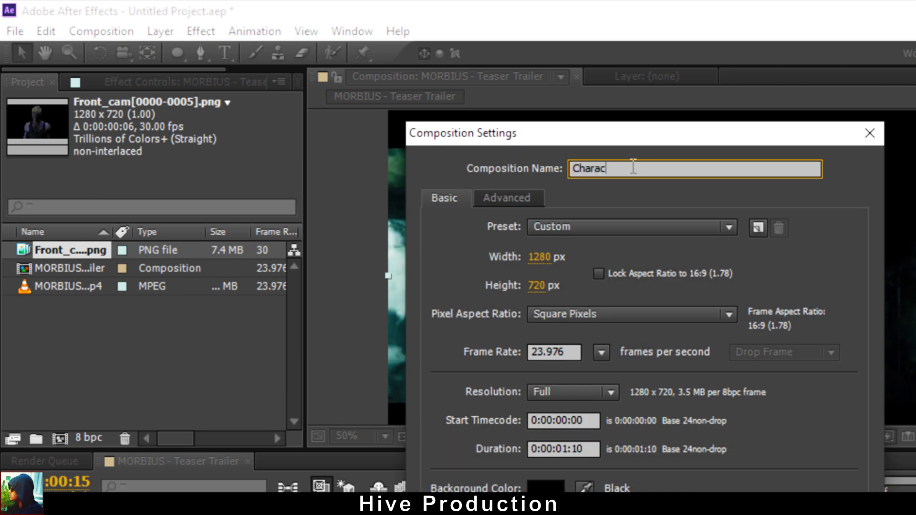
text(ter)
key(Return)
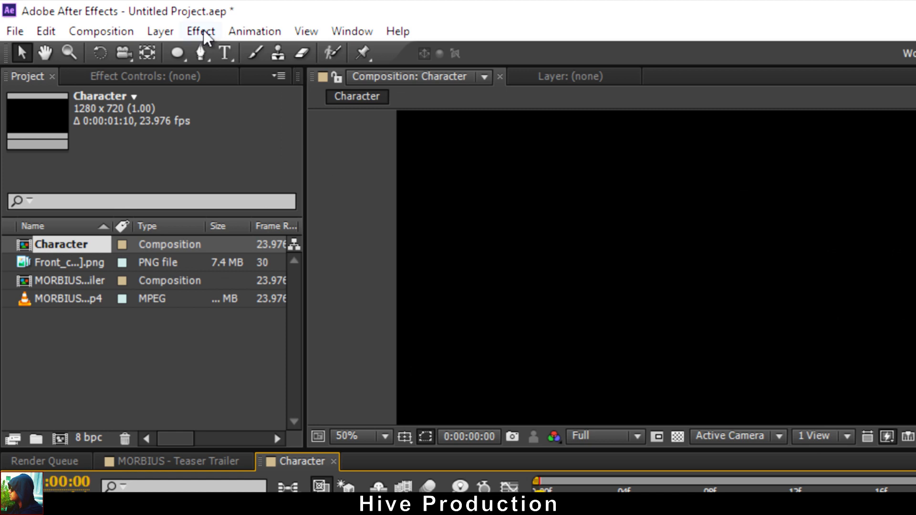
Set the Character composition's frame size to 1920 x 1080 px
click(100, 31)
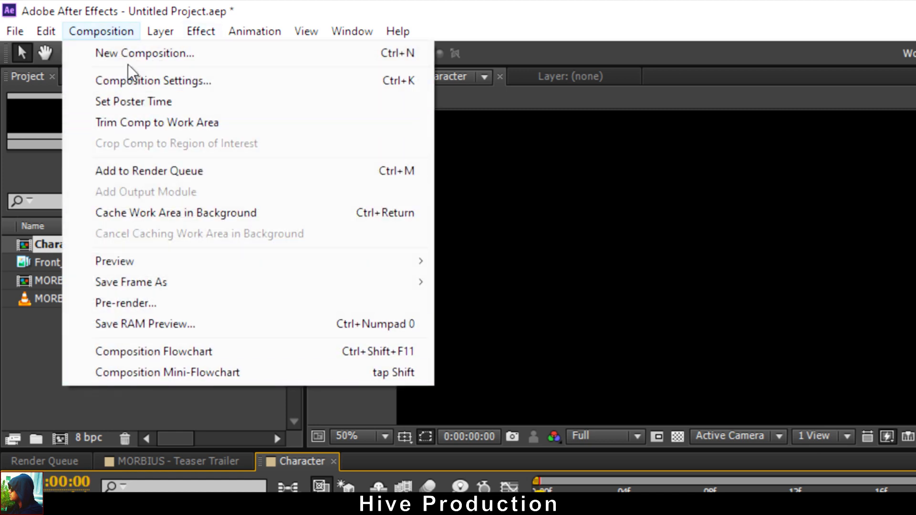
click(152, 80)
click(539, 257)
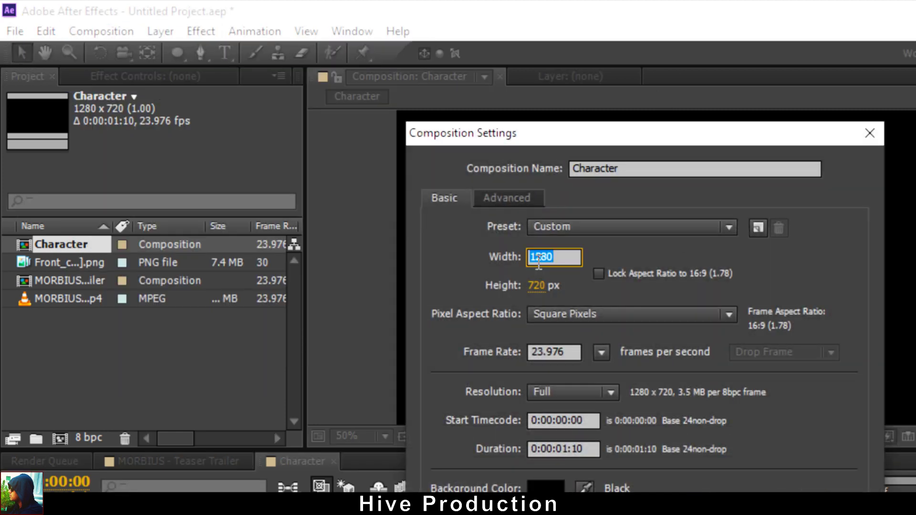
text(1920)
key(Tab)
text(1080)
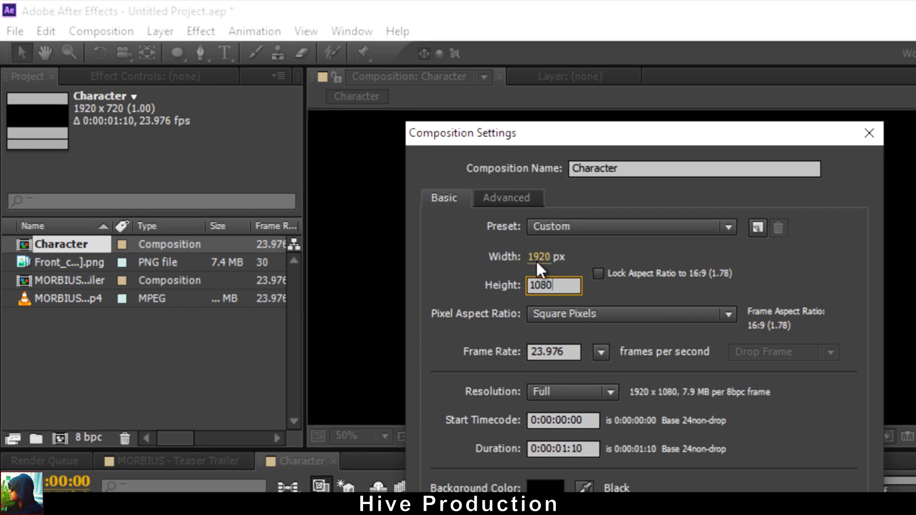
key(Return)
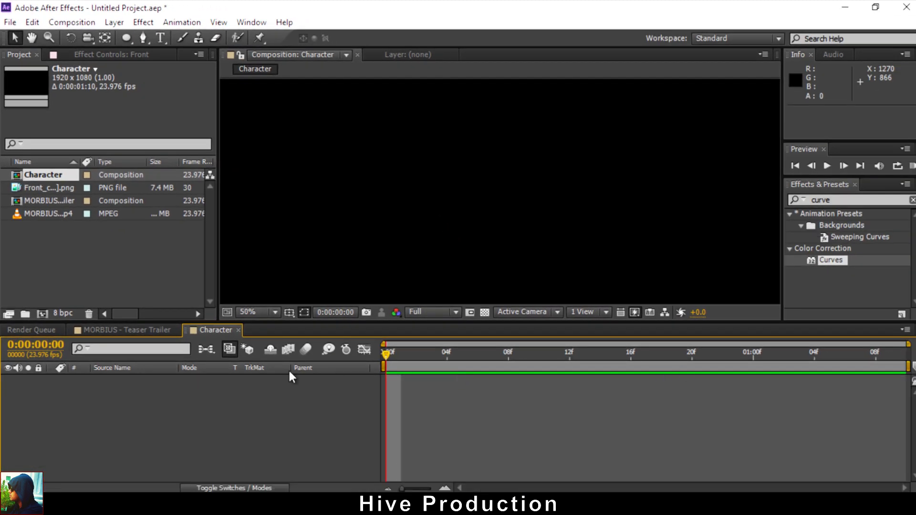
Add the Front_cam PNG sequence to the Character composition as a layer and move the current time to frame 0
drag(389, 353, 478, 353)
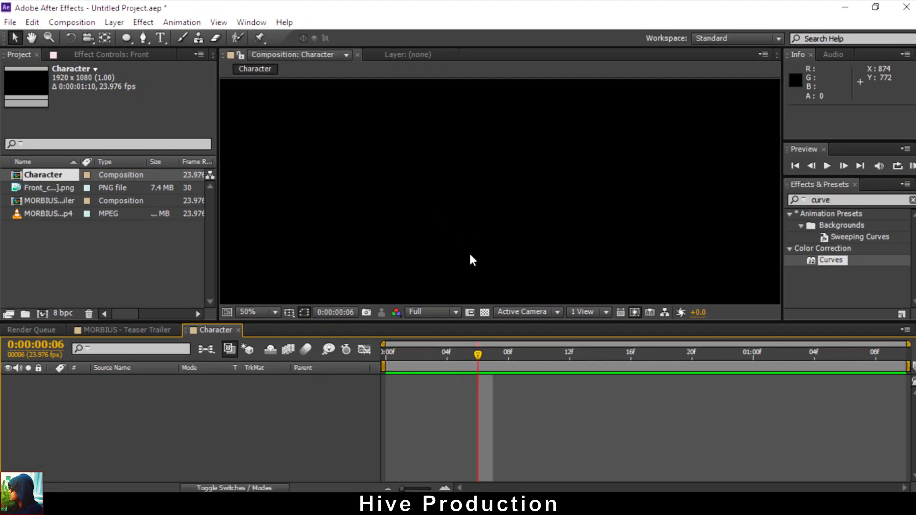
scroll(474, 222, down, 2)
drag(39, 188, 148, 400)
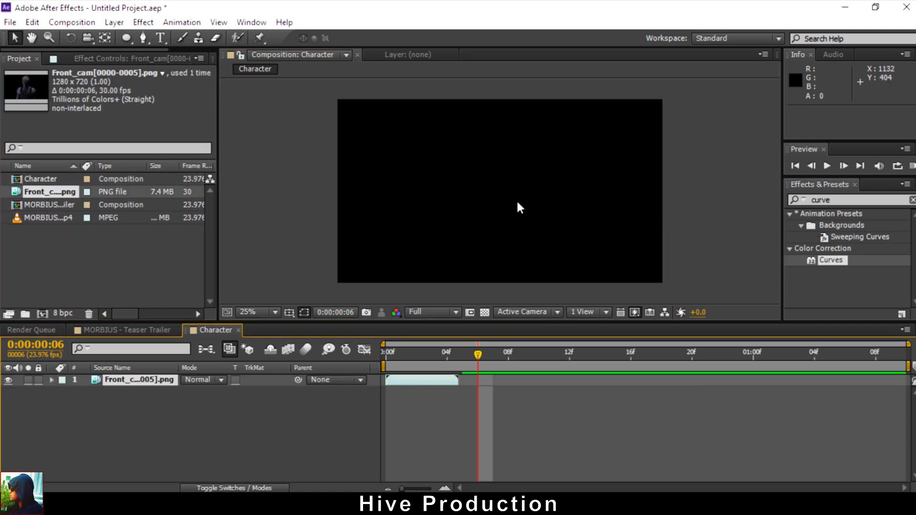
click(386, 361)
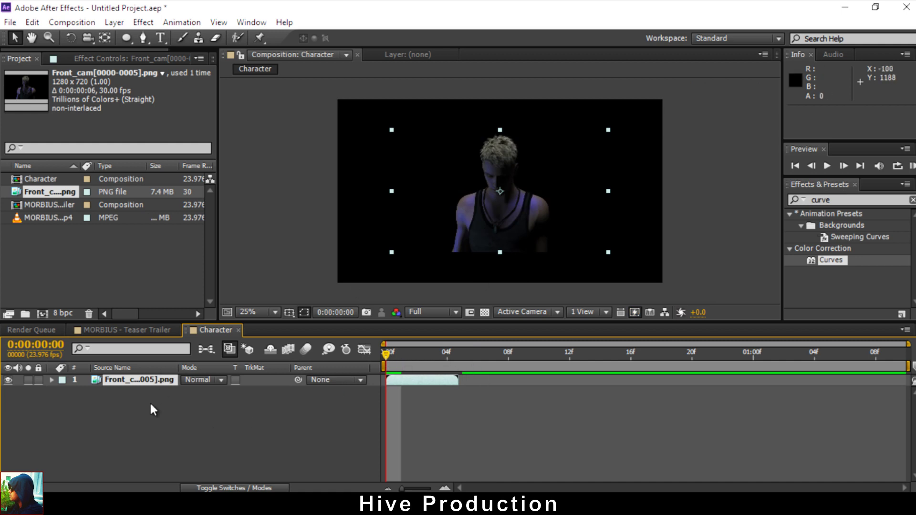
Scale the Front_cam layer up to 152% so the character fills the Character composition
key(s)
drag(202, 391, 234, 386)
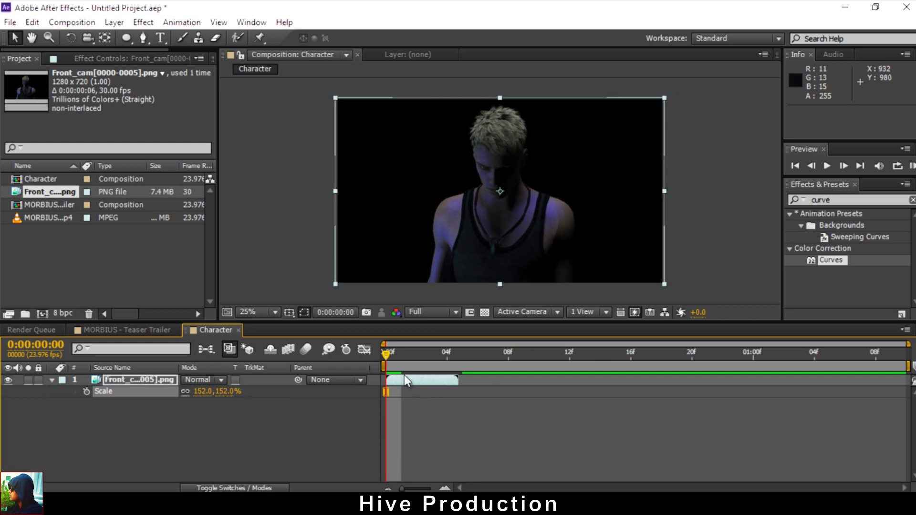
Import the _Wolfenstein_The_New_Order__the_laboratory_045895_ JPEG from the Character_Morbius folder as footage
click(87, 256)
key(ctrl+i)
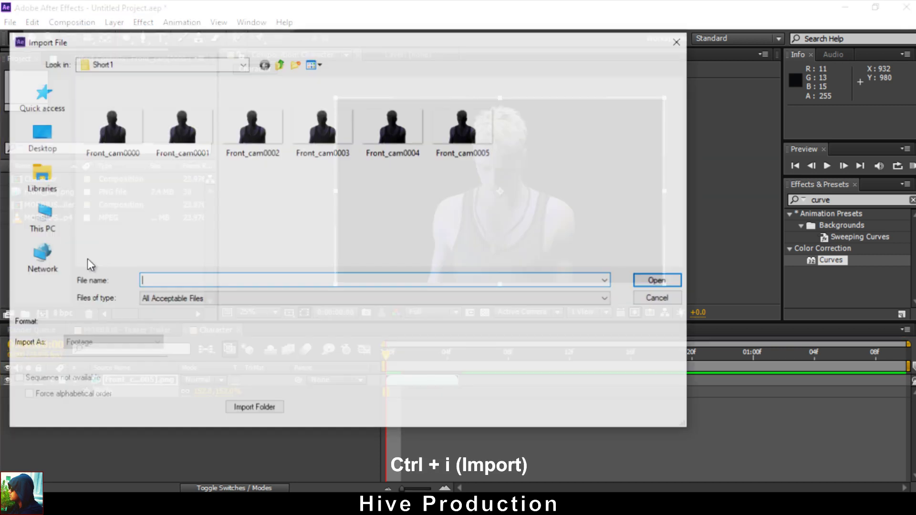
click(280, 63)
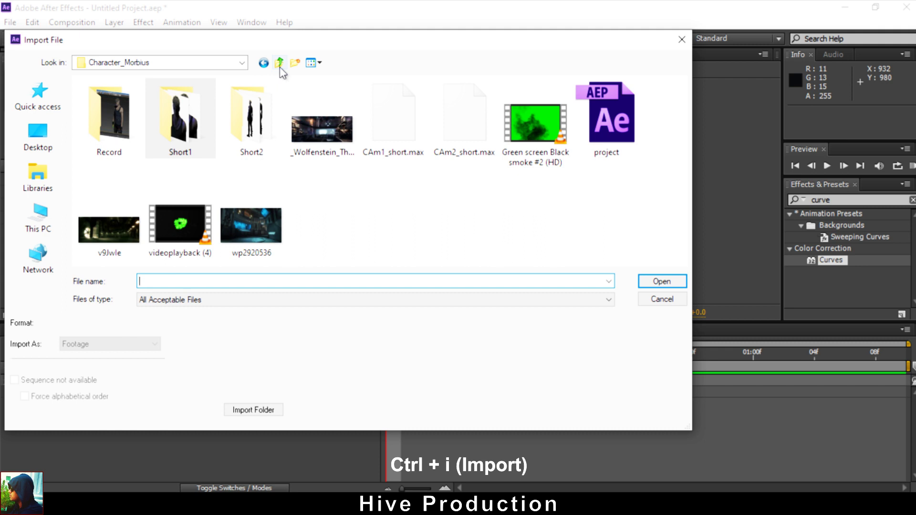
click(322, 129)
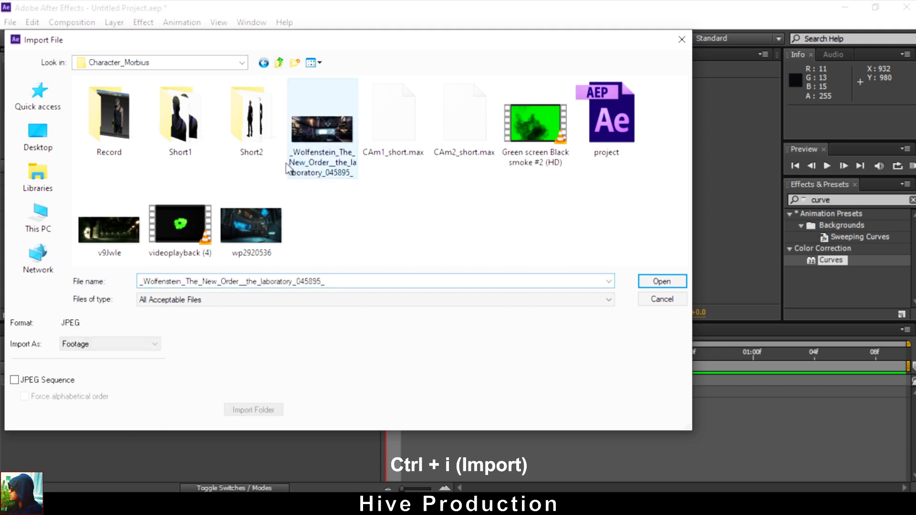
click(107, 239)
click(262, 244)
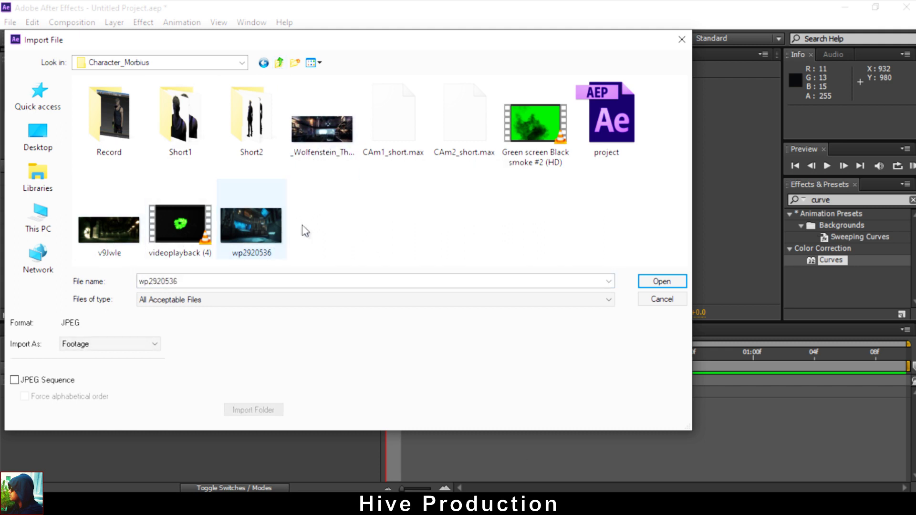
double_click(309, 140)
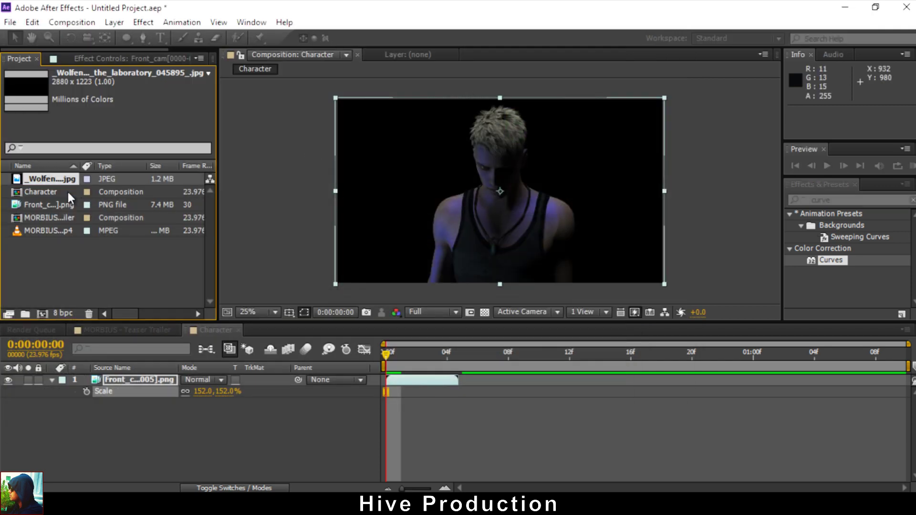
Add the laboratory image beneath the Front_cam layer and shift it right to about 1364, 512
drag(41, 178, 164, 407)
drag(579, 199, 649, 194)
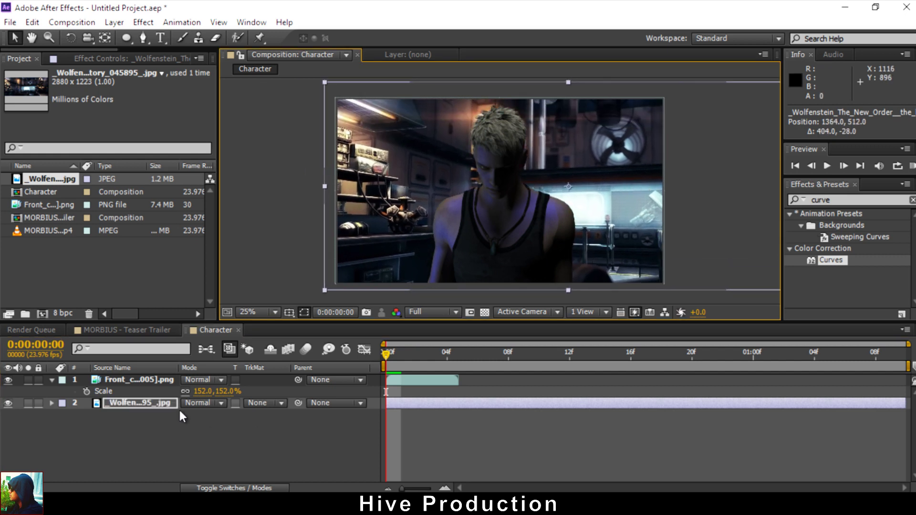
Set the laboratory background's scale to 131% and reposition it to about 1824, 312 behind the character
key(s)
drag(199, 420, 210, 422)
click(205, 415)
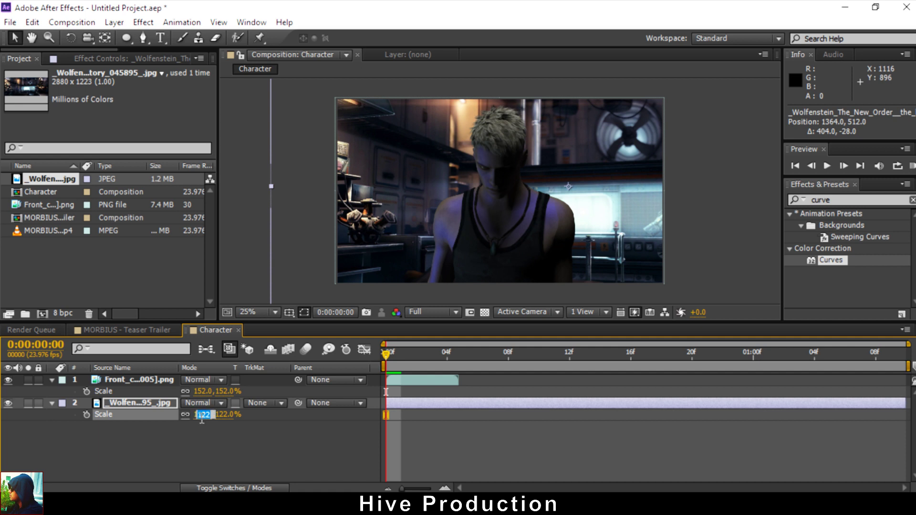
text(131)
key(Return)
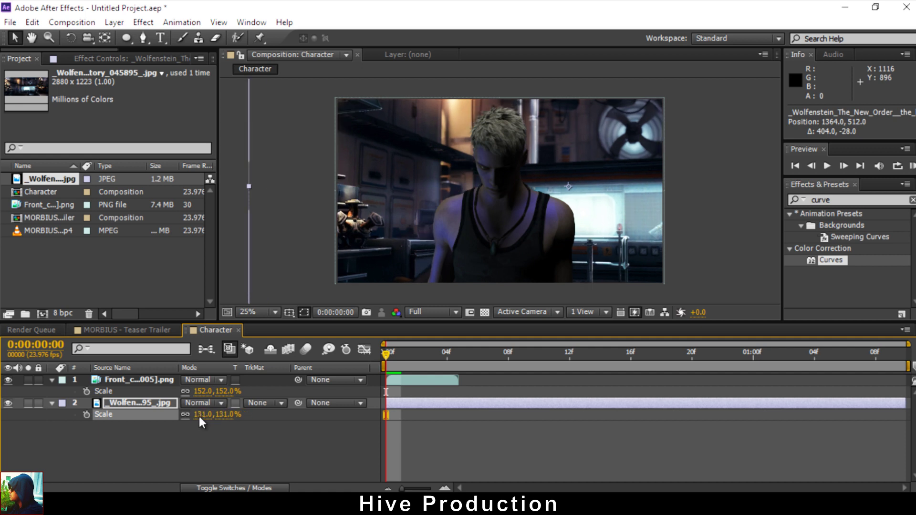
drag(423, 208, 478, 183)
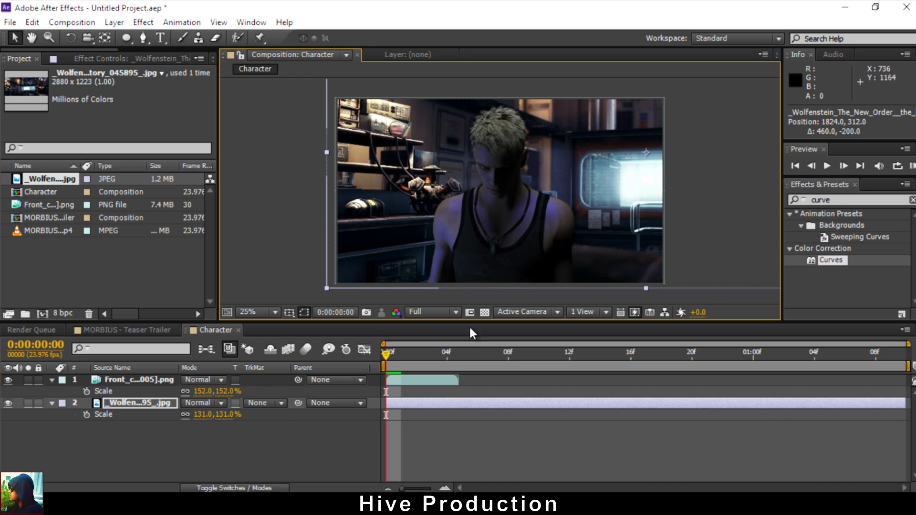
click(273, 215)
Check the first few frames of the character's motion and split the Front_cam layer at frame 1
drag(401, 357, 432, 362)
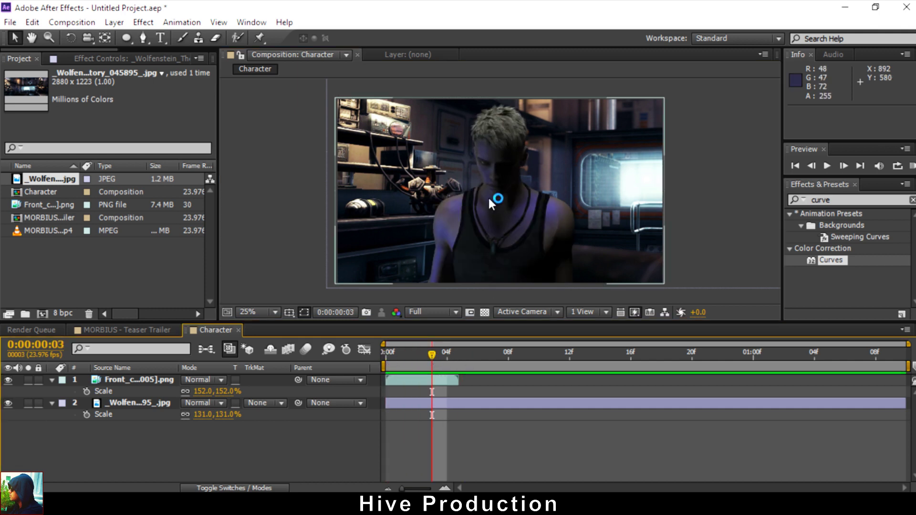
scroll(491, 199, up, 2)
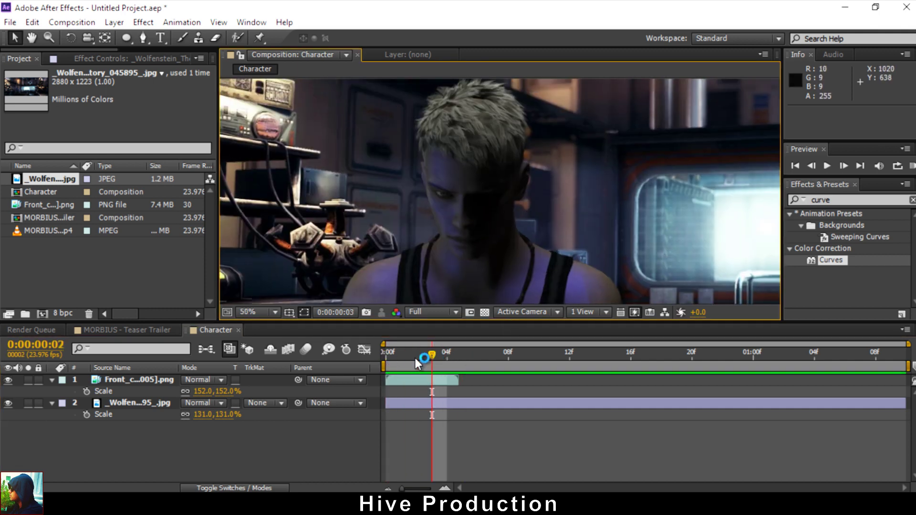
scroll(457, 191, down, 2)
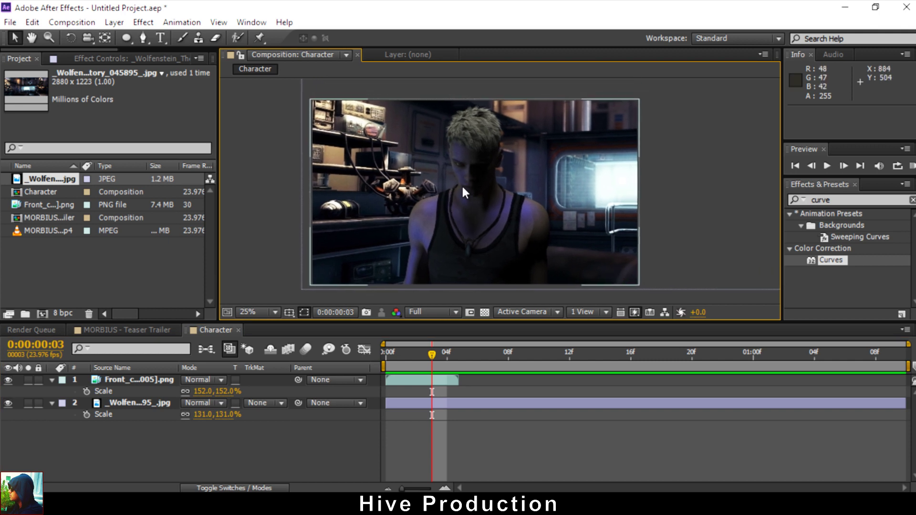
drag(431, 356, 386, 355)
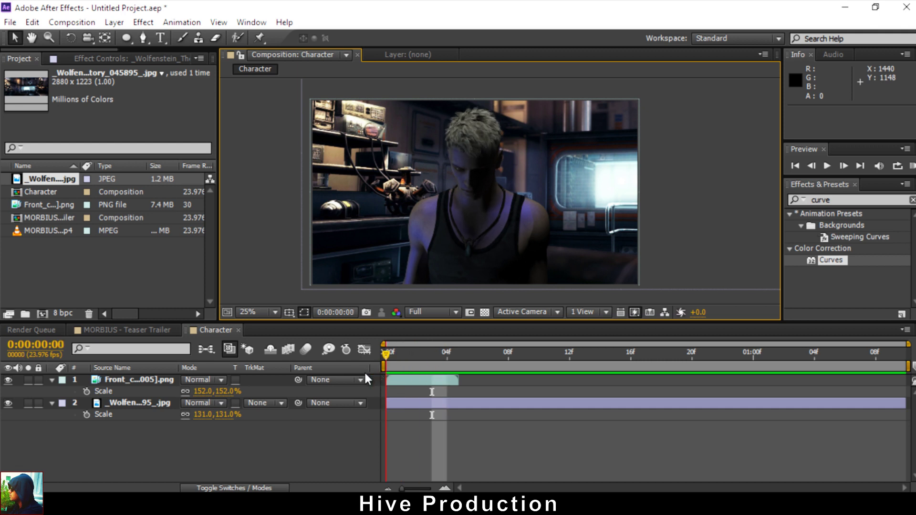
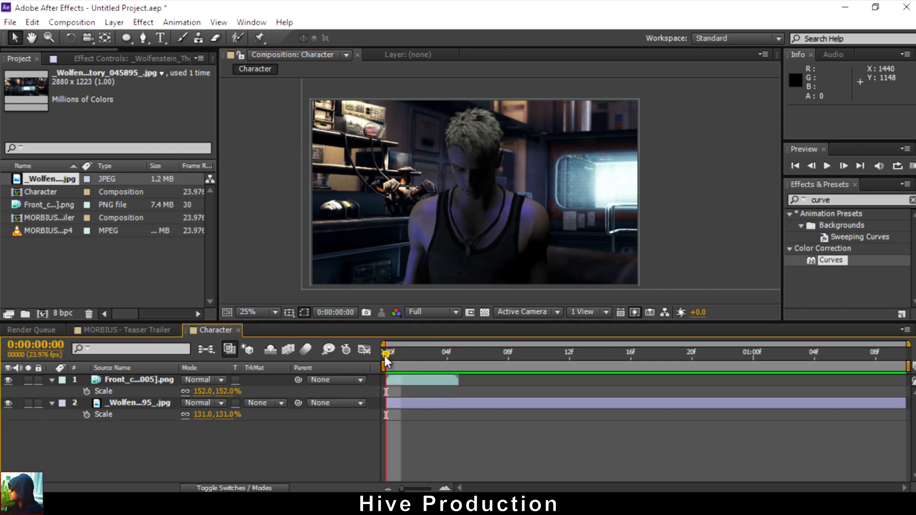
drag(388, 361, 402, 358)
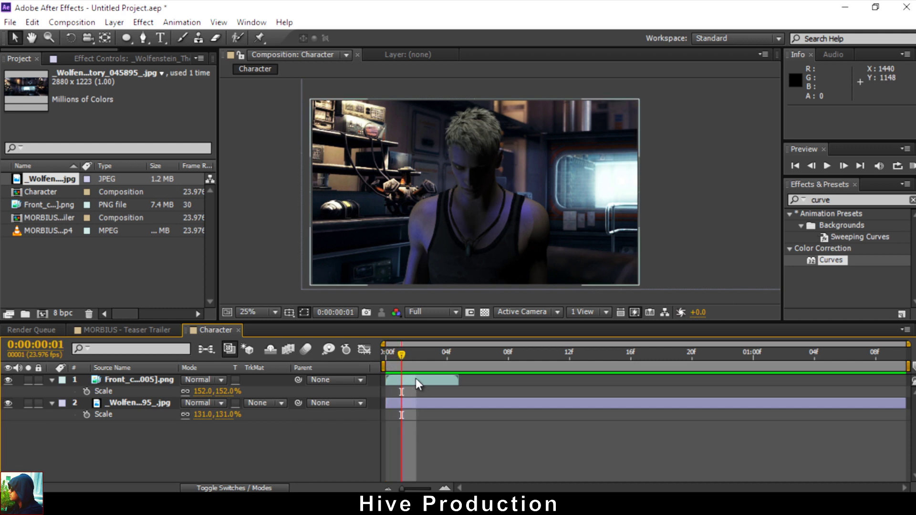
click(408, 380)
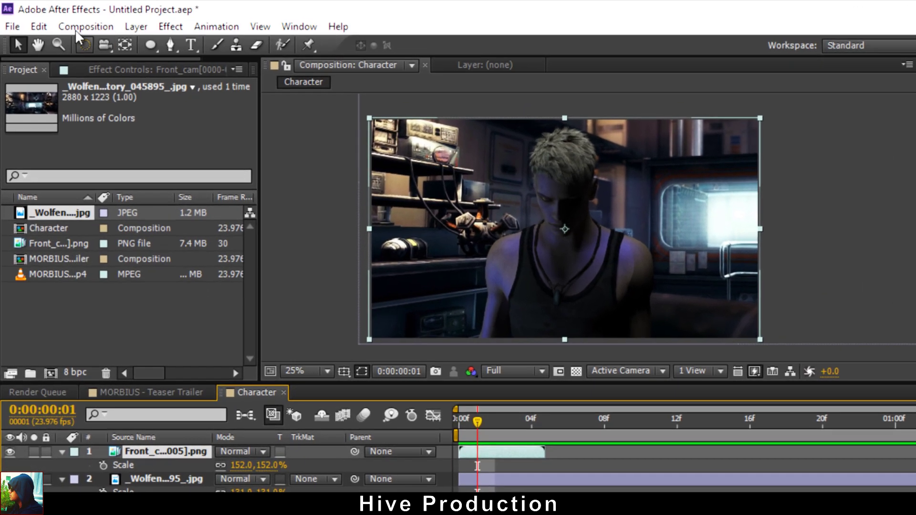
click(34, 23)
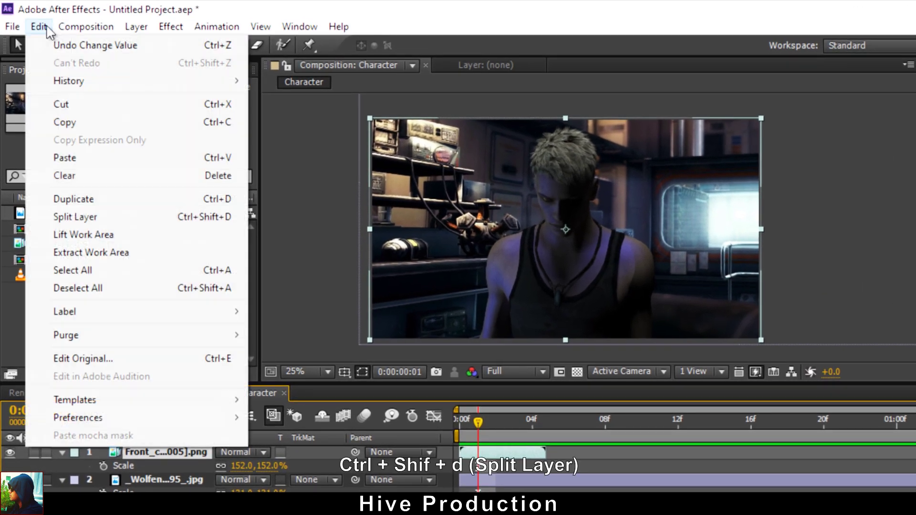
click(90, 218)
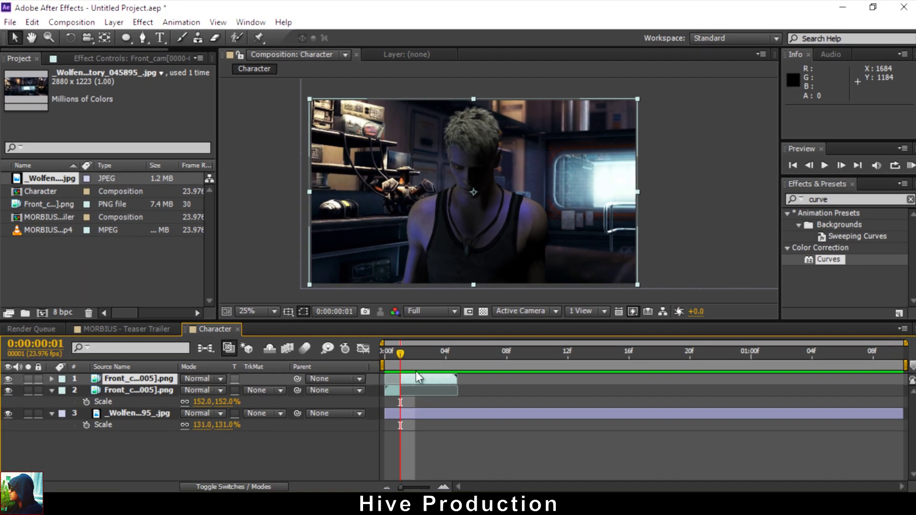
Apply Freeze Frame to the first Front_cam segment and extend it to a duration of 10 frames
click(448, 449)
right_click(389, 391)
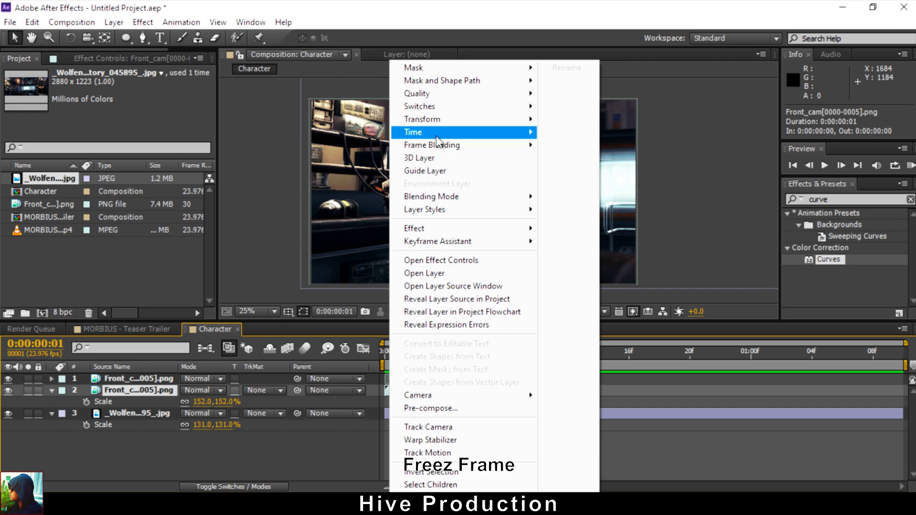
mouse_move(429, 133)
click(582, 178)
drag(400, 391, 522, 390)
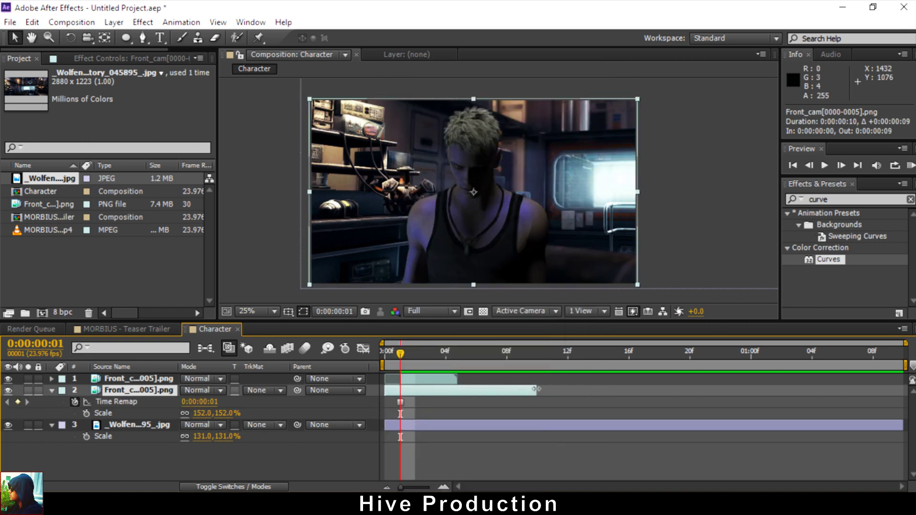
Move the second Front_cam segment so it starts at frame 10, right after the frozen segment
drag(506, 352, 537, 352)
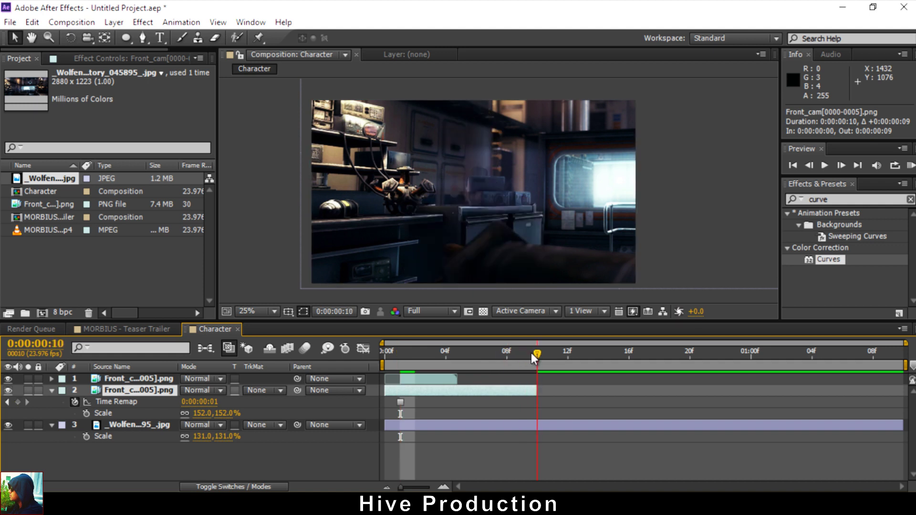
drag(428, 380, 568, 383)
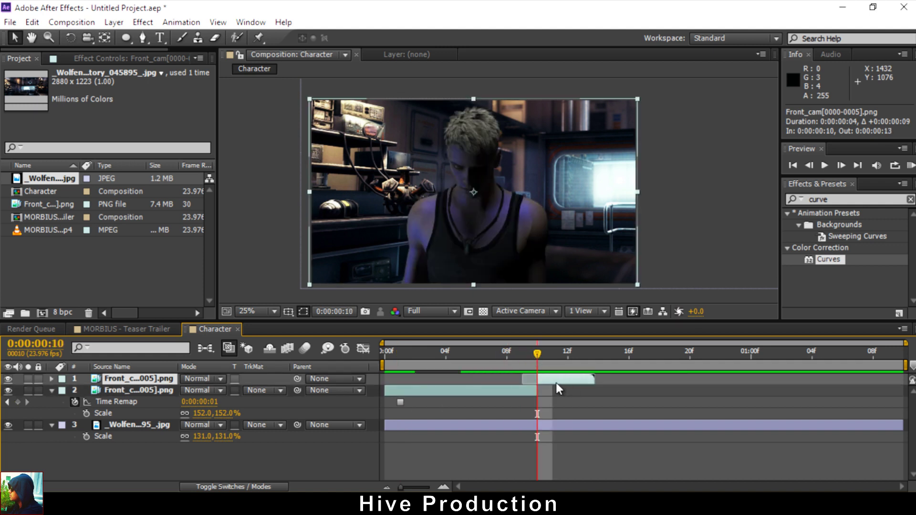
Slow down the second Front_cam segment with Time Stretch, holding its in-point, so it runs to about frame 21
drag(476, 350, 564, 376)
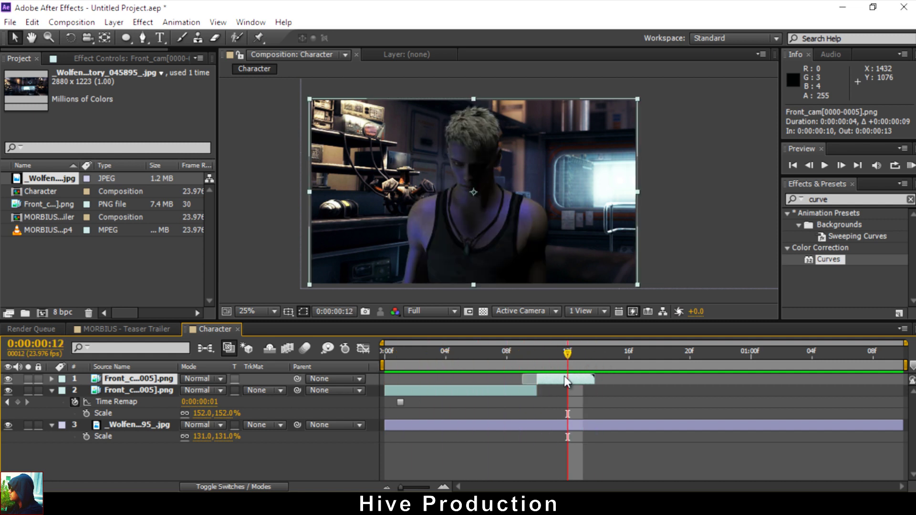
right_click(564, 377)
mouse_move(594, 134)
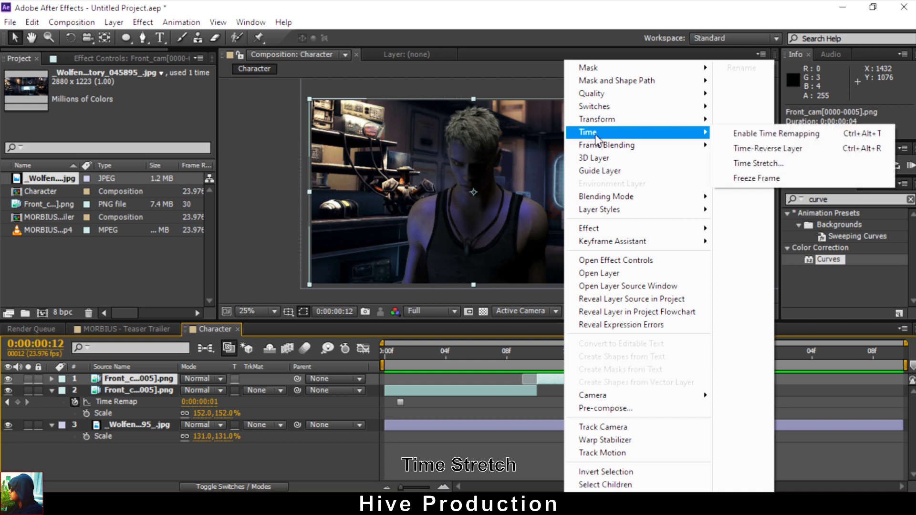
click(754, 162)
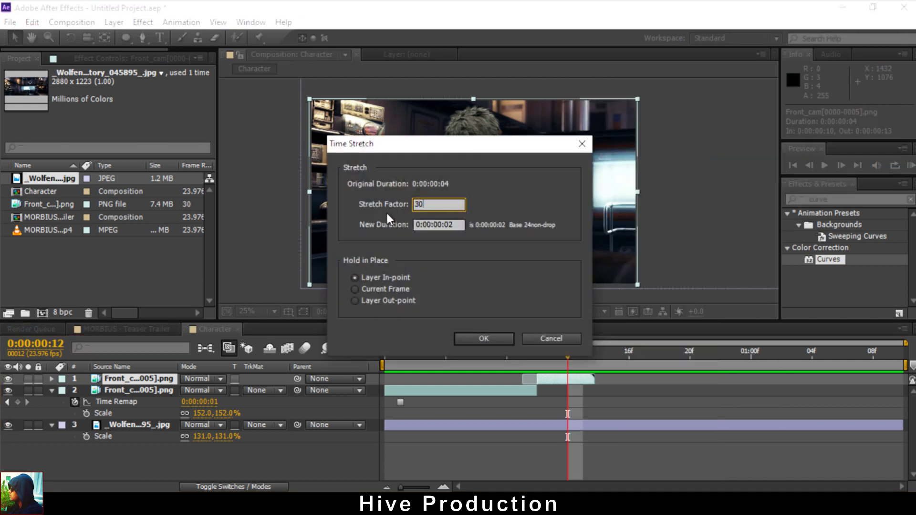
key(Return)
Scrub through the stretched motion and split the second Front_cam segment near its end at frame 21
click(446, 354)
drag(400, 358, 390, 357)
drag(504, 356, 705, 359)
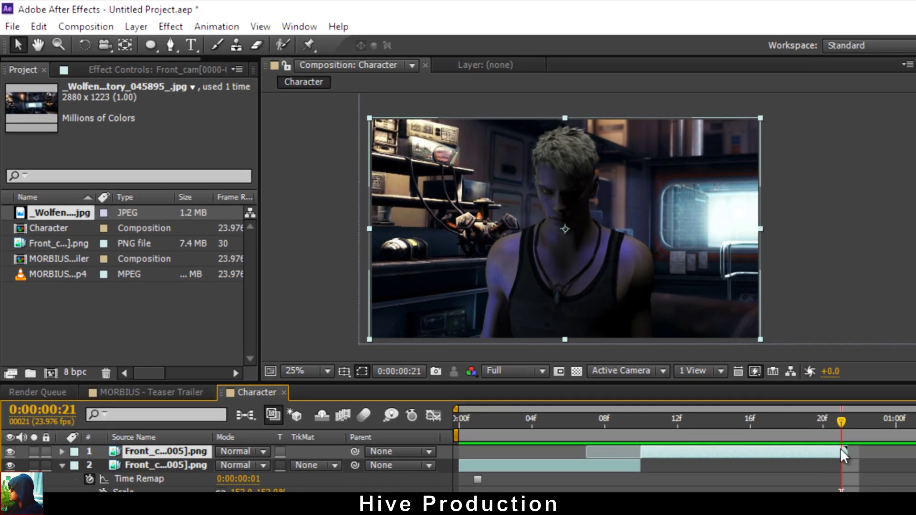
click(86, 26)
mouse_move(39, 26)
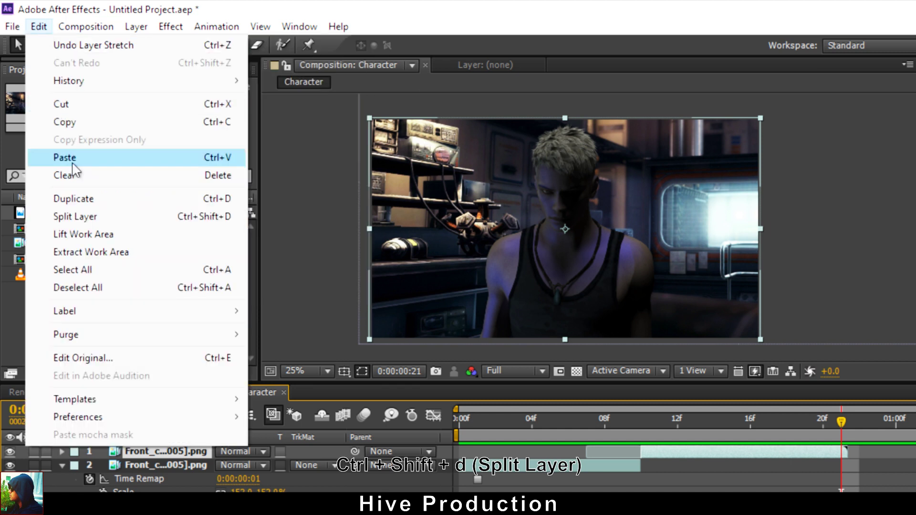
click(80, 217)
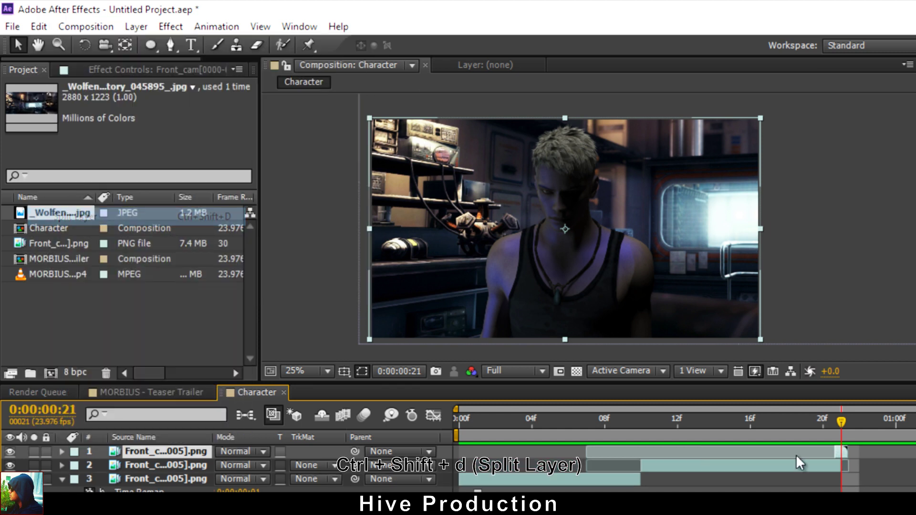
Apply Freeze Frame to the last Front_cam segment and extend it to the end of the composition at 0:00:01:09
right_click(843, 453)
mouse_move(859, 157)
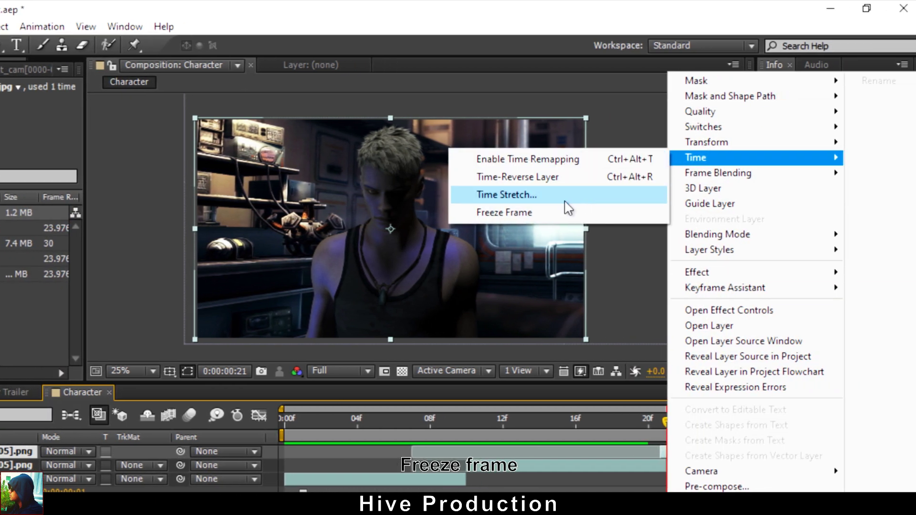
click(565, 213)
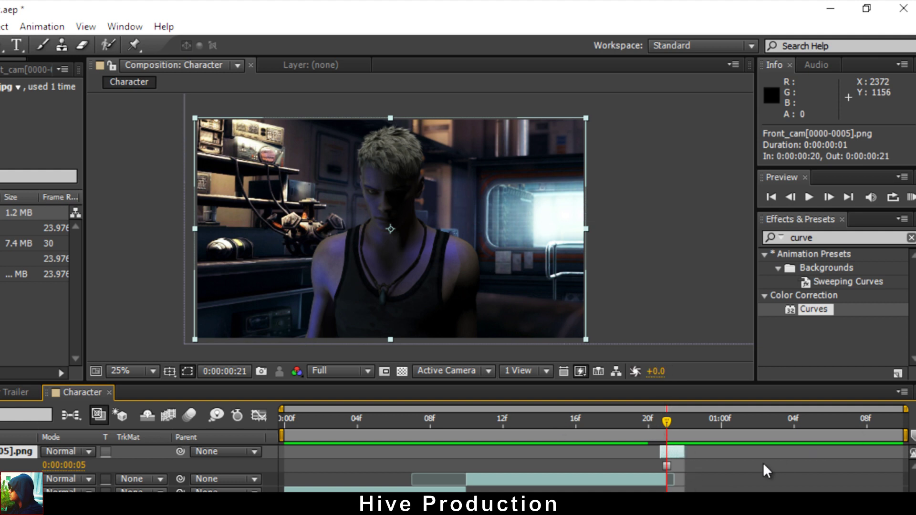
drag(681, 449, 907, 451)
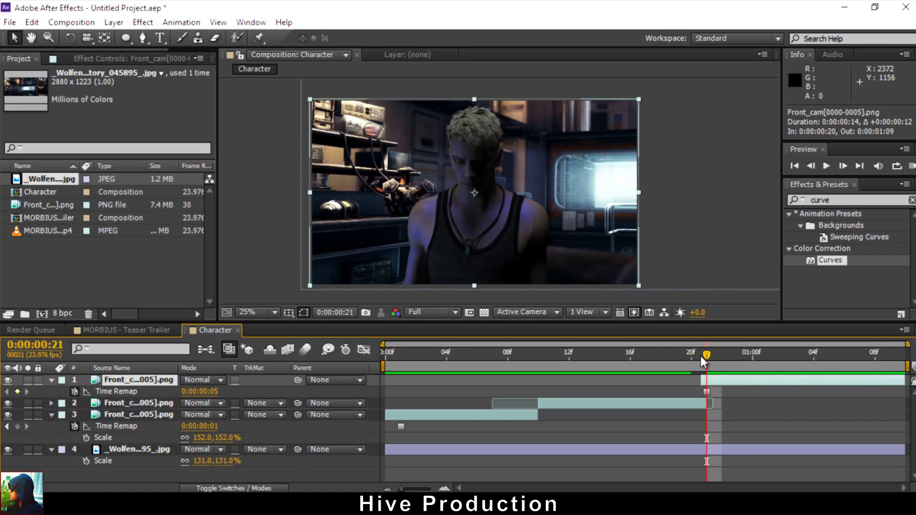
Review the retimed motion, collapse the Front_cam layers' properties and select the first frozen segment
drag(683, 390, 871, 390)
drag(790, 364, 553, 365)
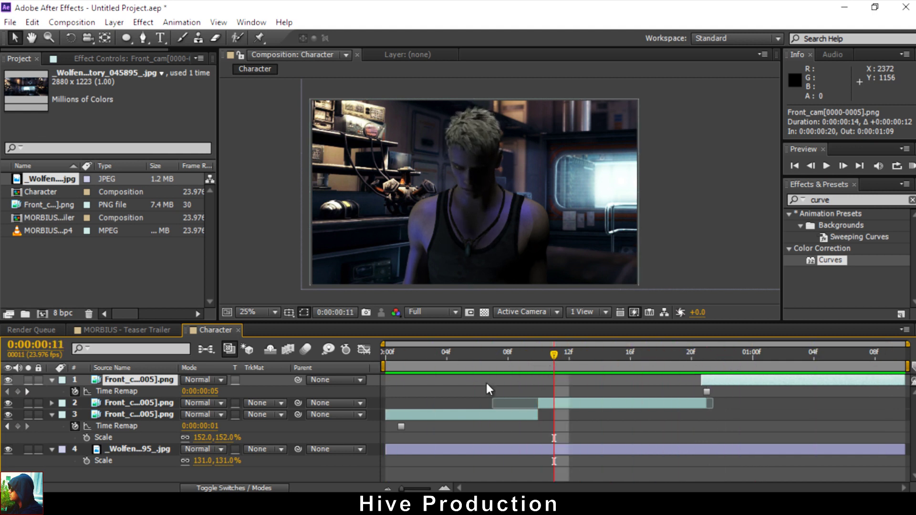
click(52, 380)
click(51, 404)
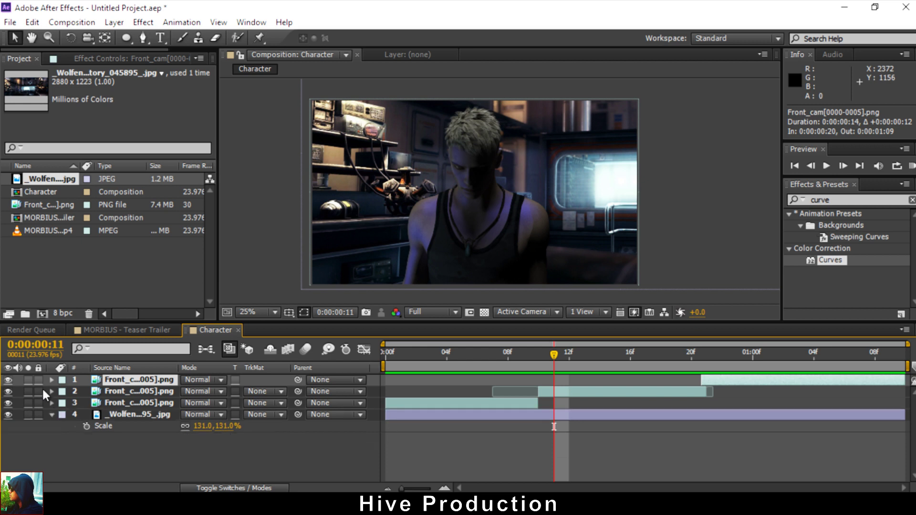
click(117, 403)
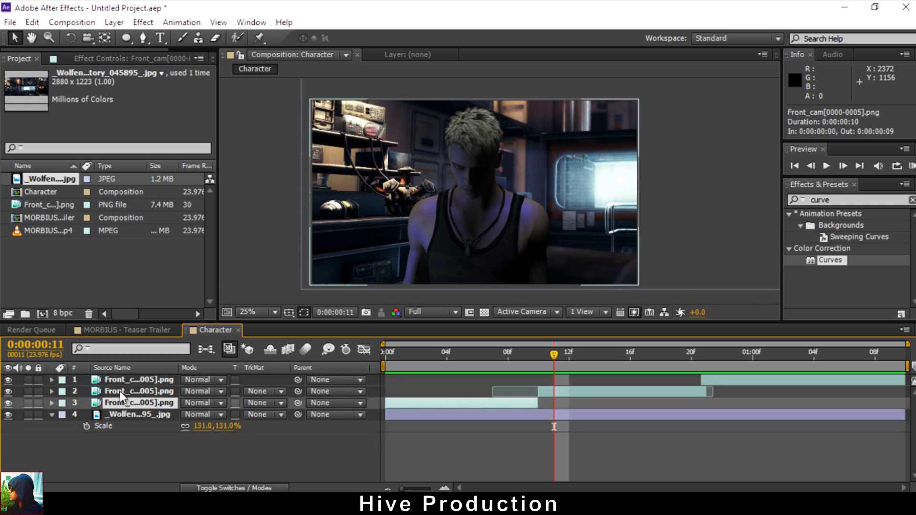
Collapse the laboratory background layer's properties and check where the Front_cam segments start and end on the timeline
click(120, 391)
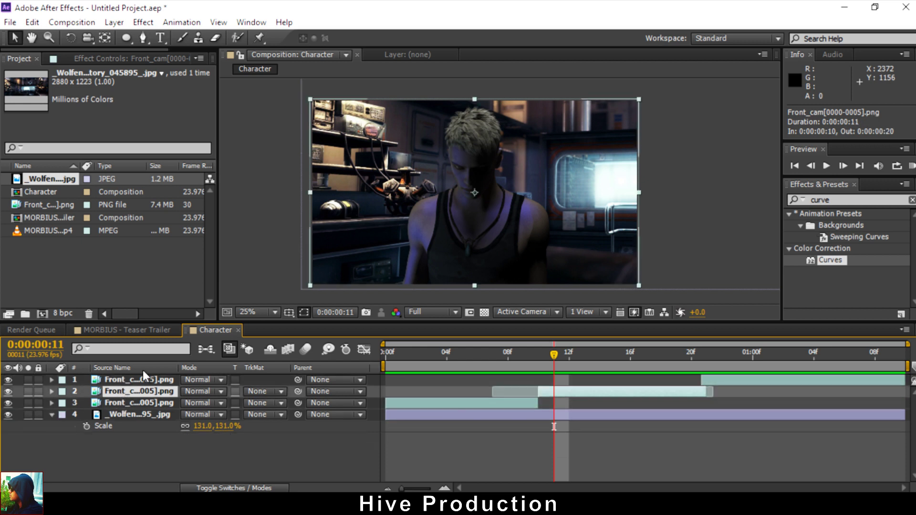
click(123, 414)
click(51, 415)
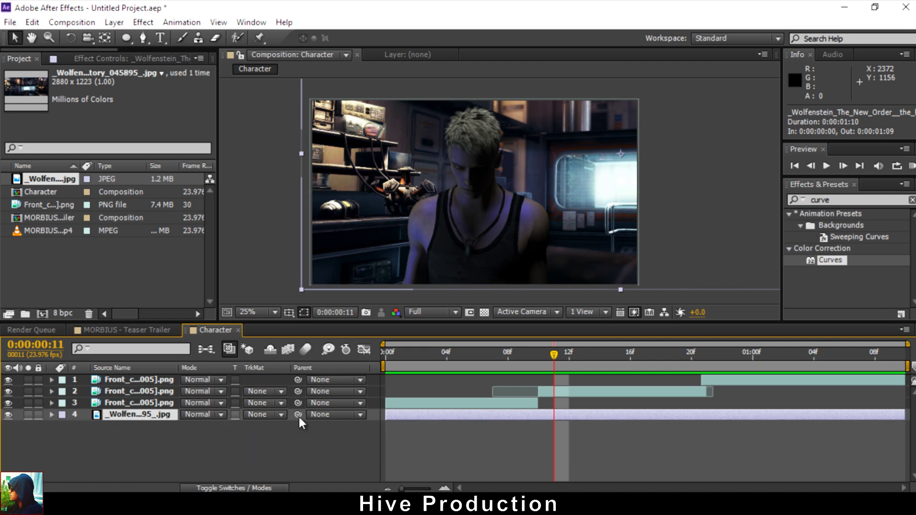
drag(553, 356, 542, 355)
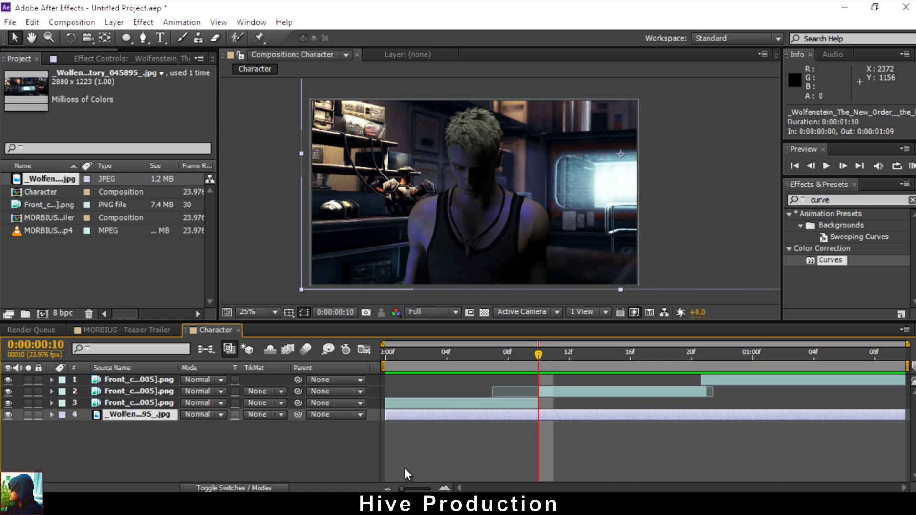
drag(538, 357, 492, 358)
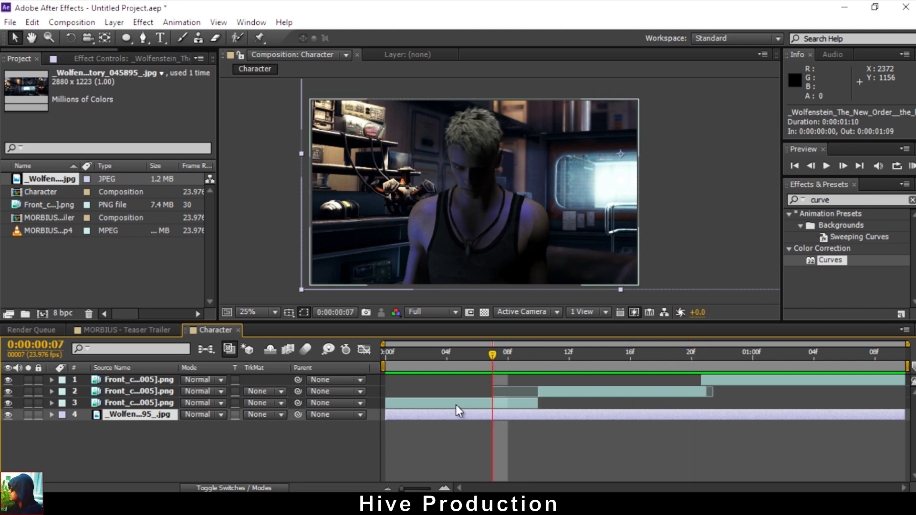
click(456, 405)
click(705, 388)
click(521, 377)
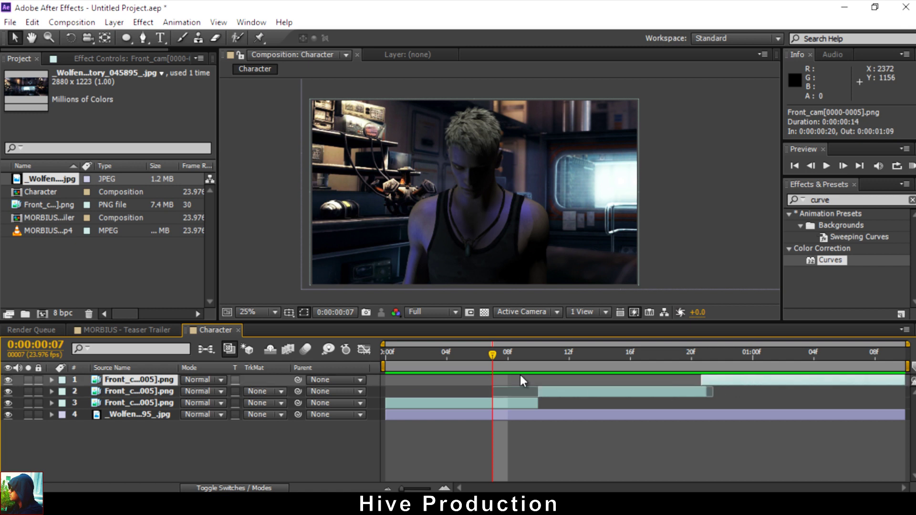
Split the laboratory background layer at frame 10 and again at frame 21, in line with the Front_cam cuts
drag(531, 362, 539, 360)
click(536, 415)
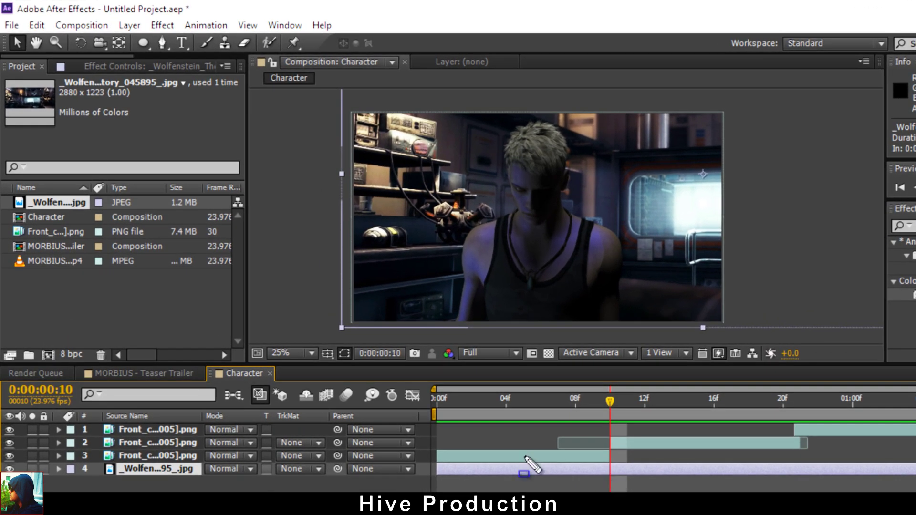
click(36, 25)
click(57, 208)
mouse_move(796, 410)
mouse_down()
mouse_move(787, 408)
mouse_move(793, 420)
mouse_up()
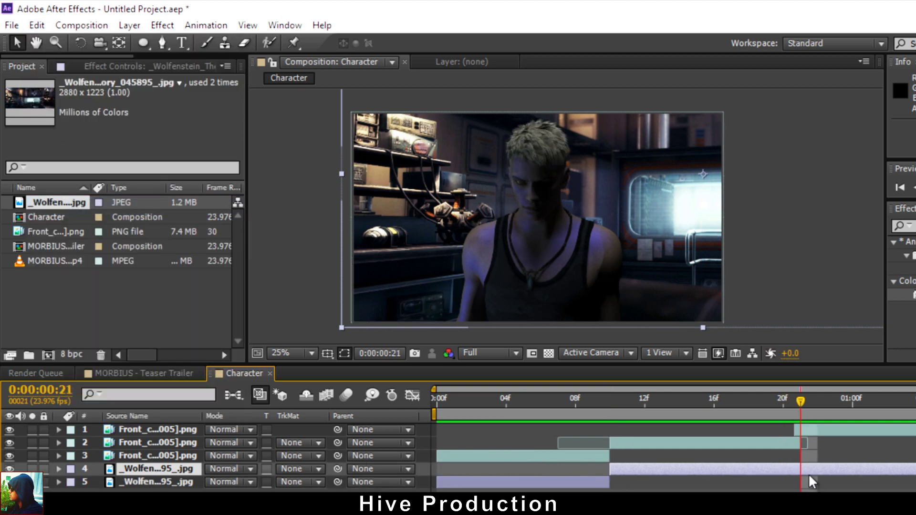
click(46, 26)
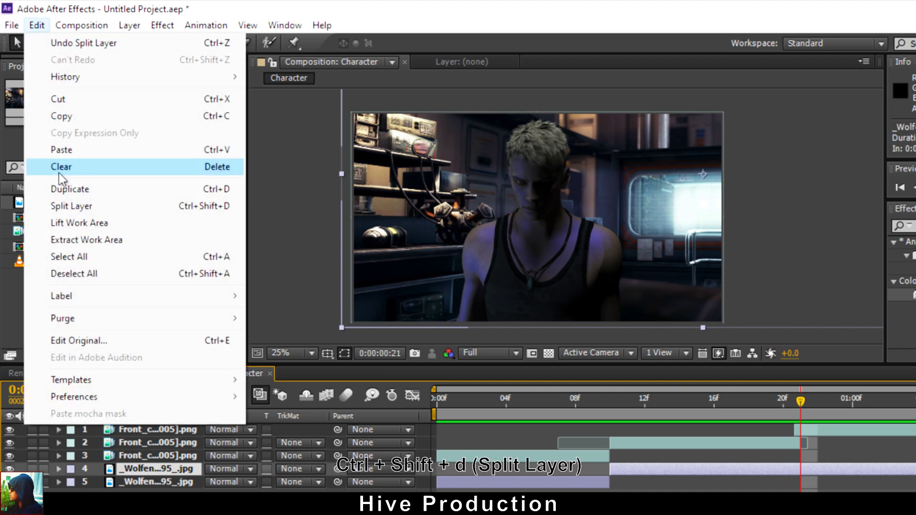
click(57, 206)
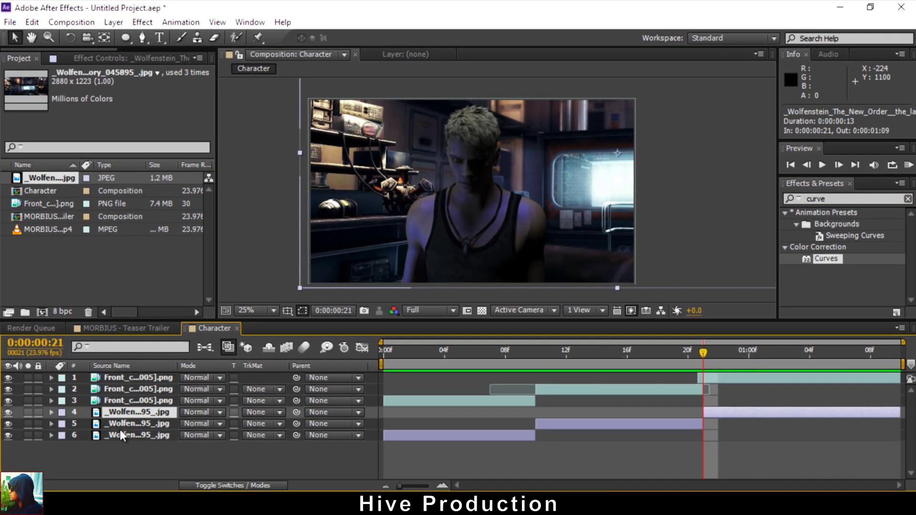
Pre-compose the three laboratory background segments into a new composition named Background
ctrl+click(132, 482)
ctrl+click(119, 436)
click(114, 22)
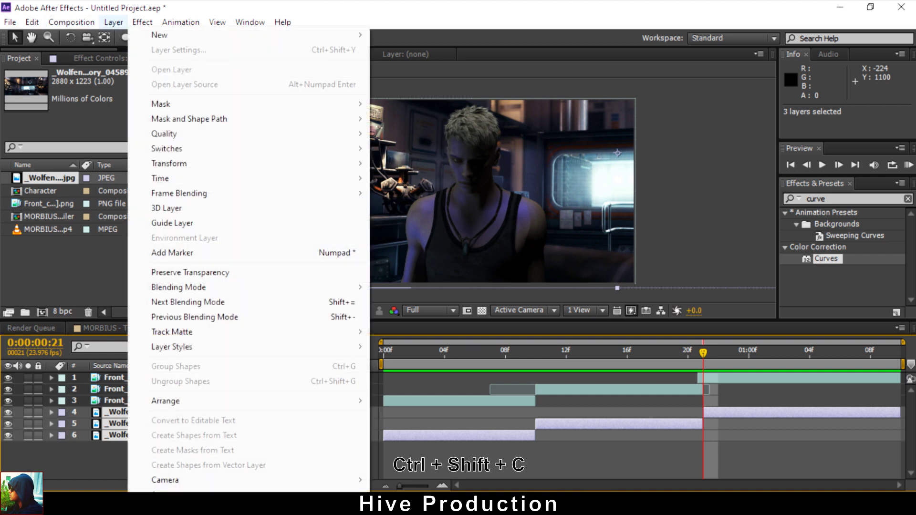
key(ctrl+shift+c)
text(Background)
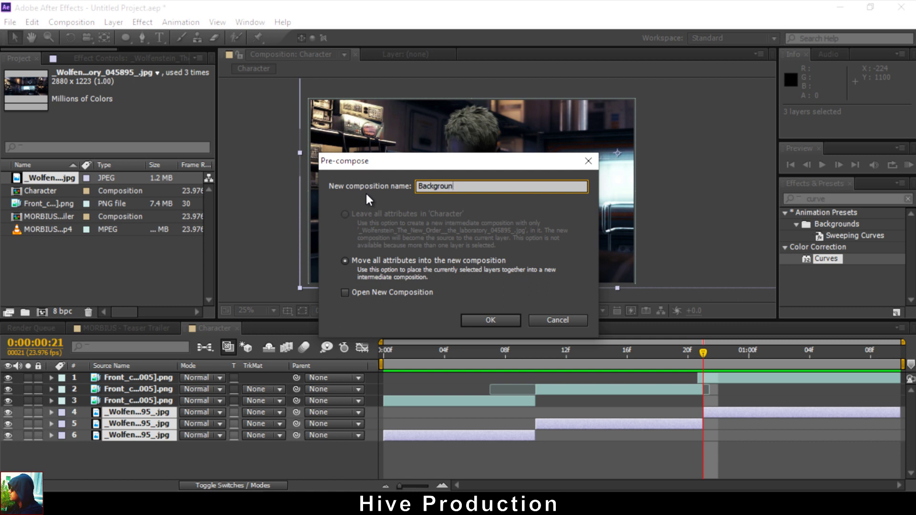
key(Return)
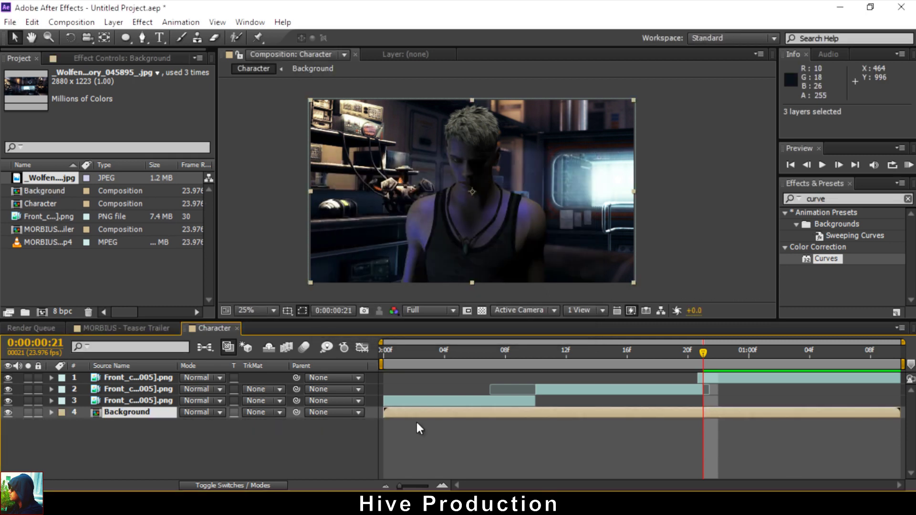
Inspect the contents of the Background composition and return to the Character composition
click(380, 353)
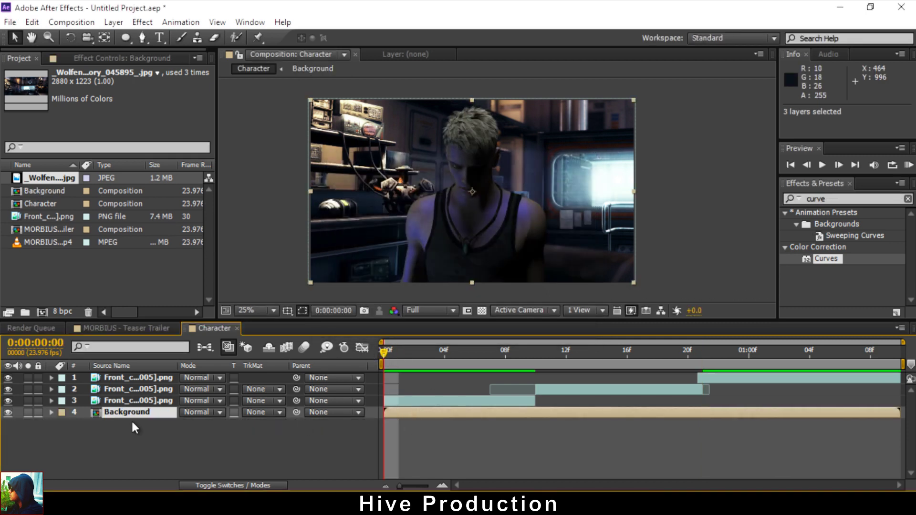
double_click(416, 412)
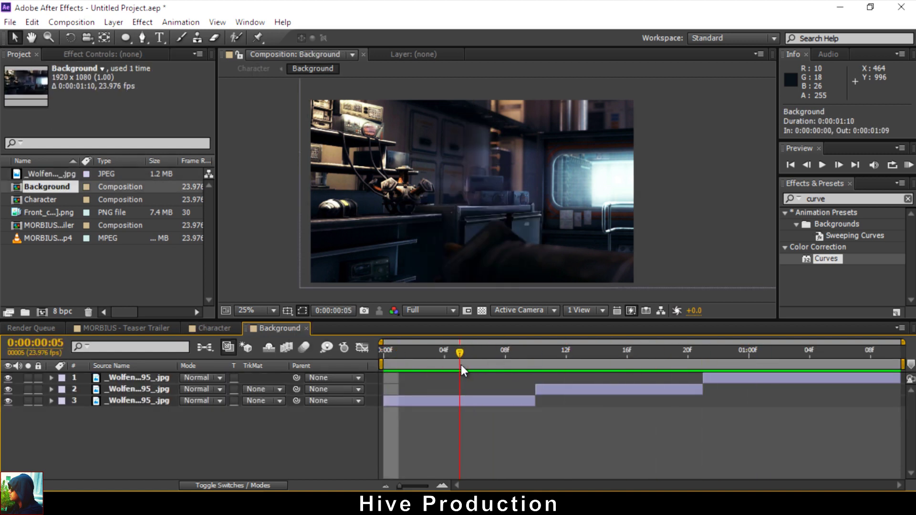
click(215, 329)
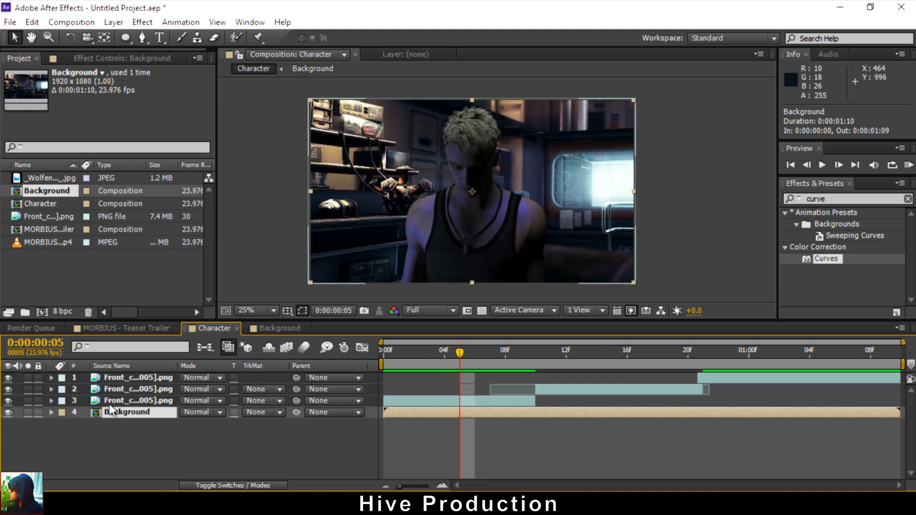
Apply the Gaussian Blur effect to the Background layer in the Character composition
click(120, 413)
click(828, 199)
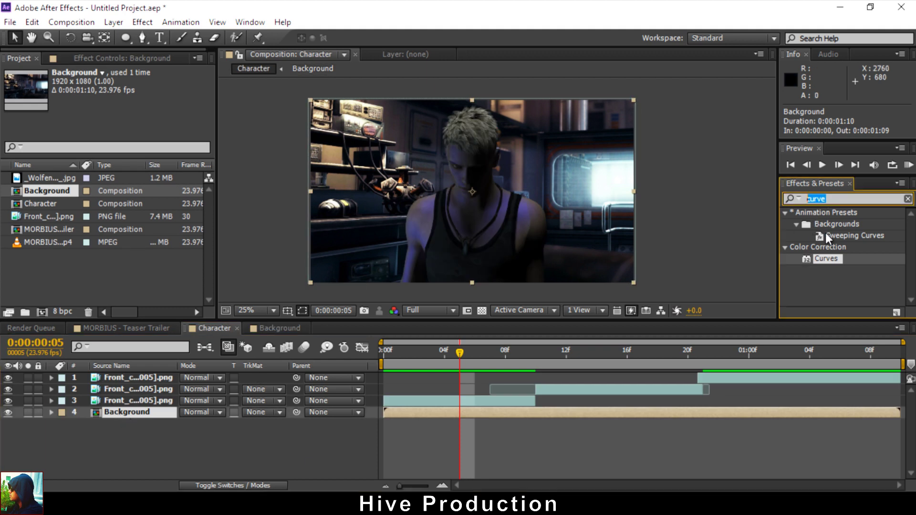
right_click(545, 413)
mouse_move(620, 228)
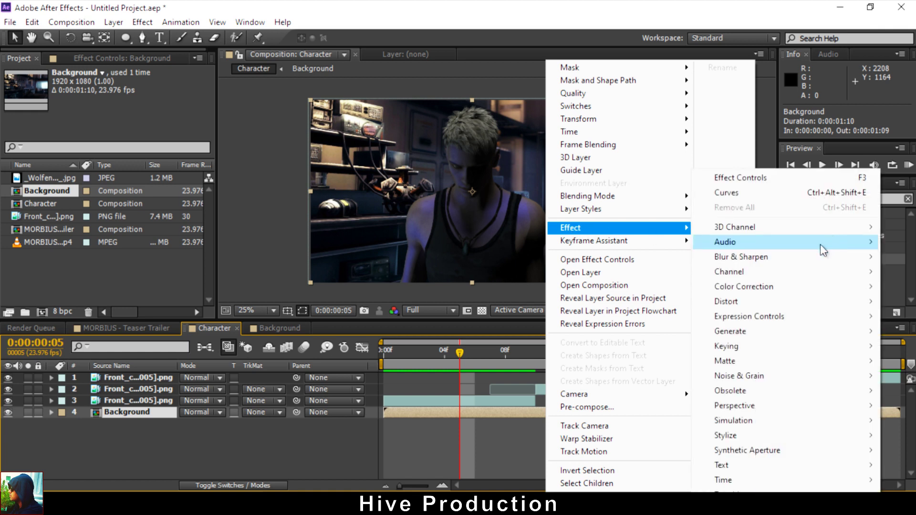
mouse_move(729, 256)
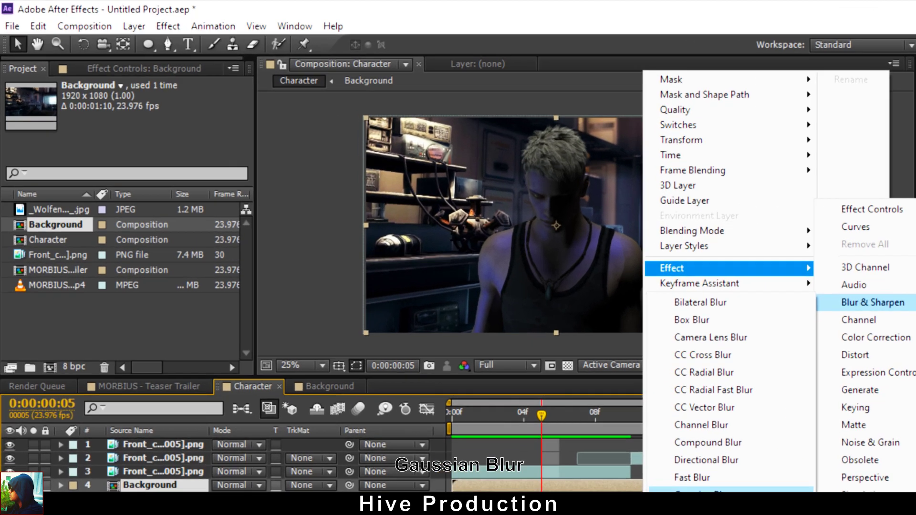
click(580, 420)
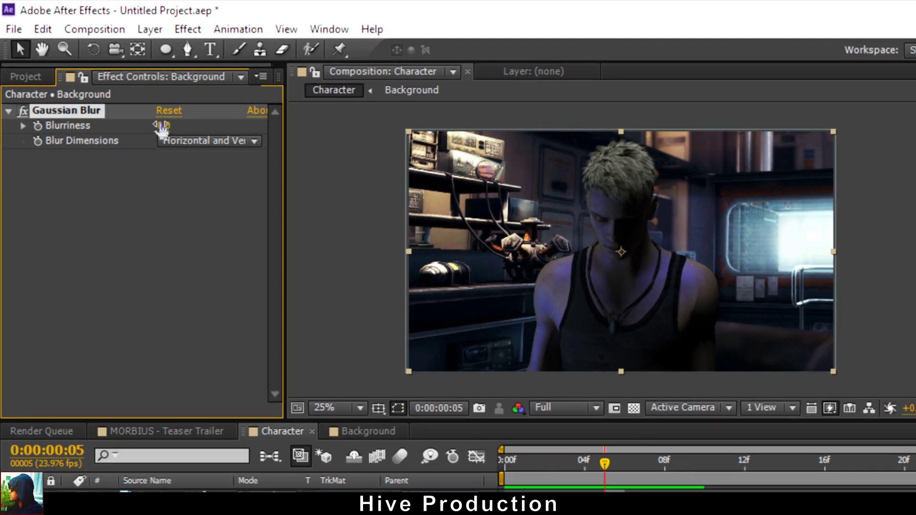
Try Gaussian Blur Blurriness values of 65.7 and 13 on the Background layer, and settle on 15
drag(162, 128, 410, 275)
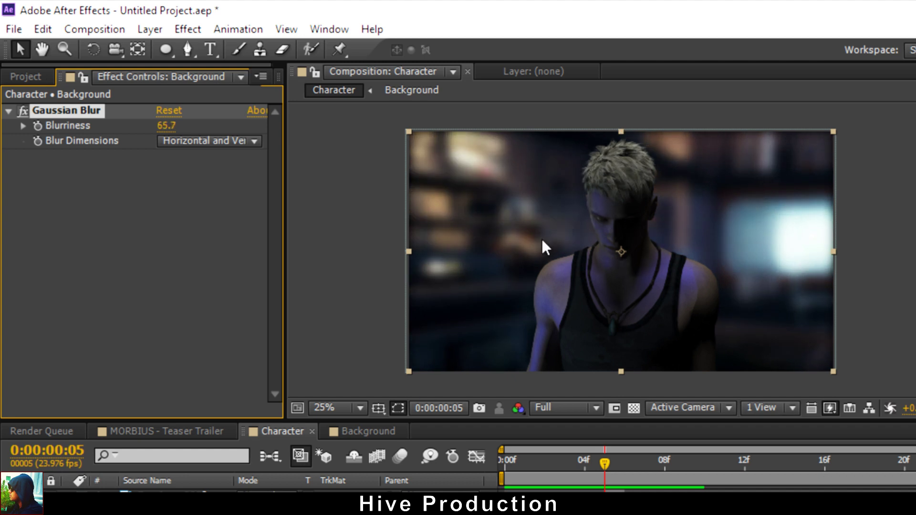
click(167, 126)
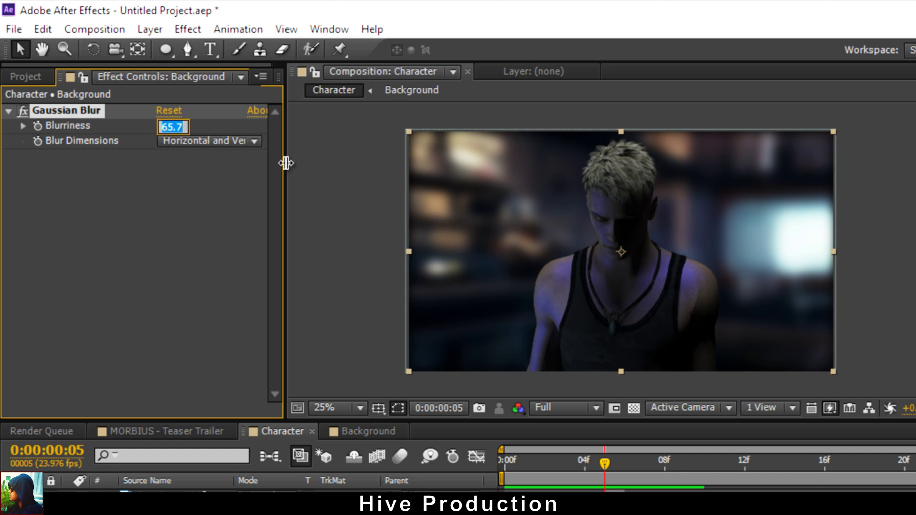
key(Return)
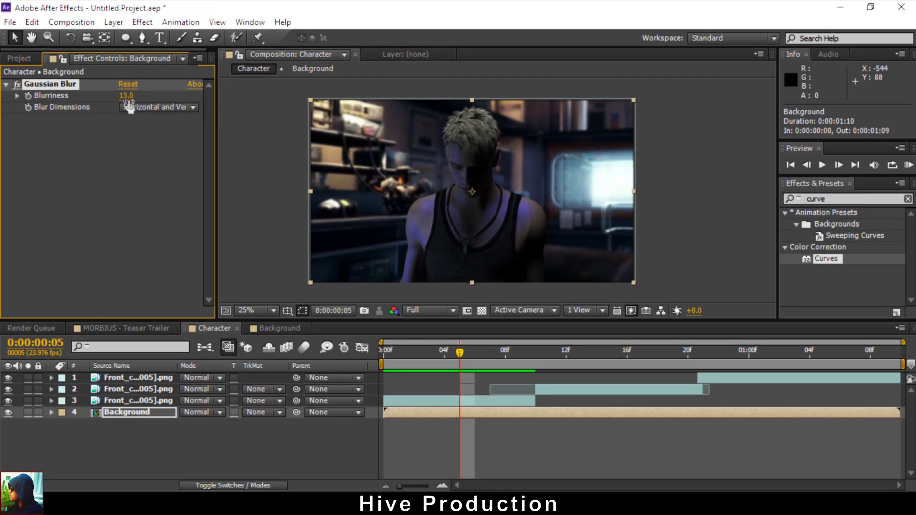
click(167, 127)
key(Return)
Apply Curves to the Background layer, bend the RGB curve's midpoint slightly downward to darken it, and collapse both effects
click(480, 406)
right_click(480, 412)
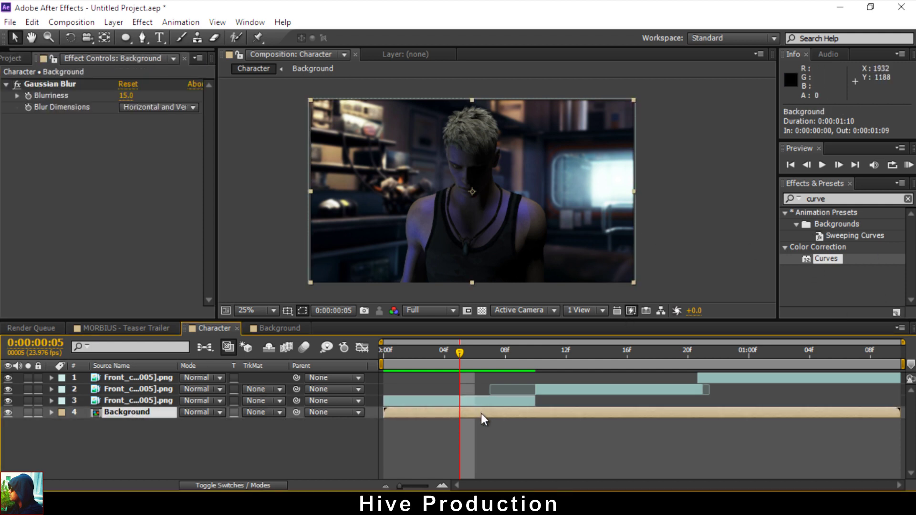
mouse_move(508, 228)
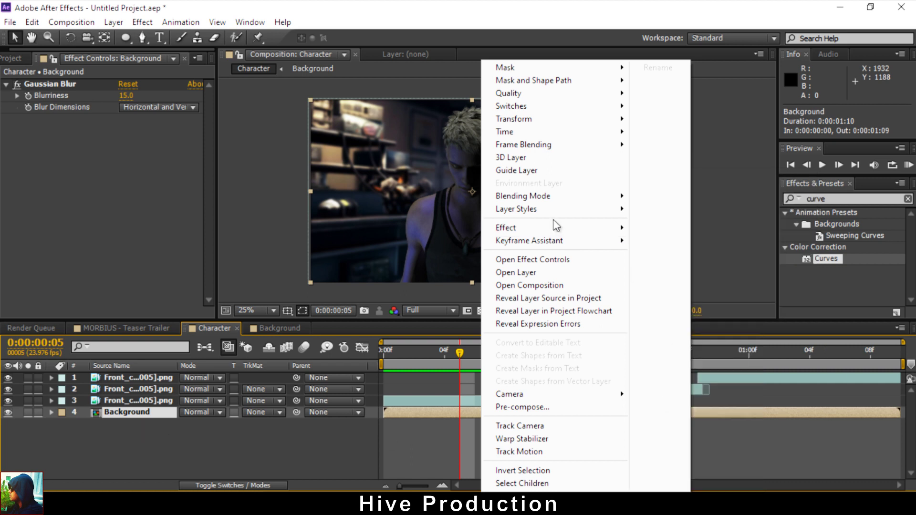
mouse_move(556, 227)
mouse_move(685, 288)
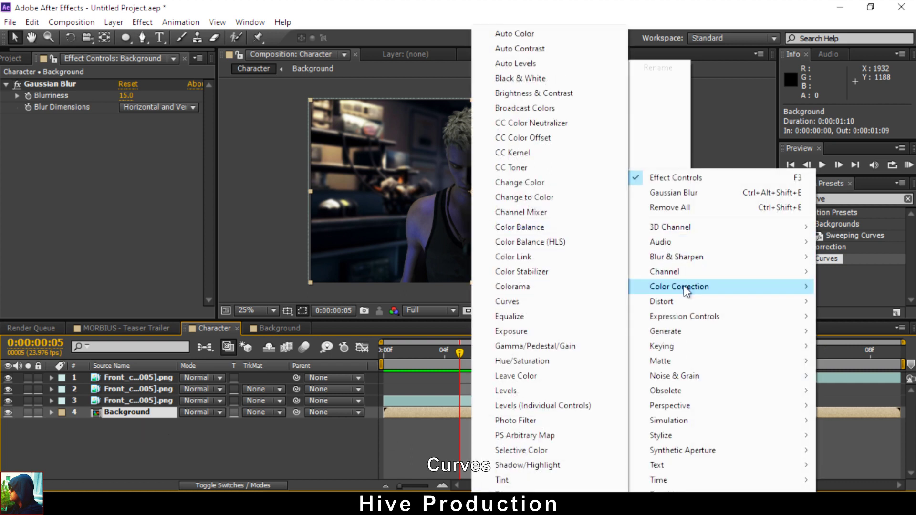
click(506, 301)
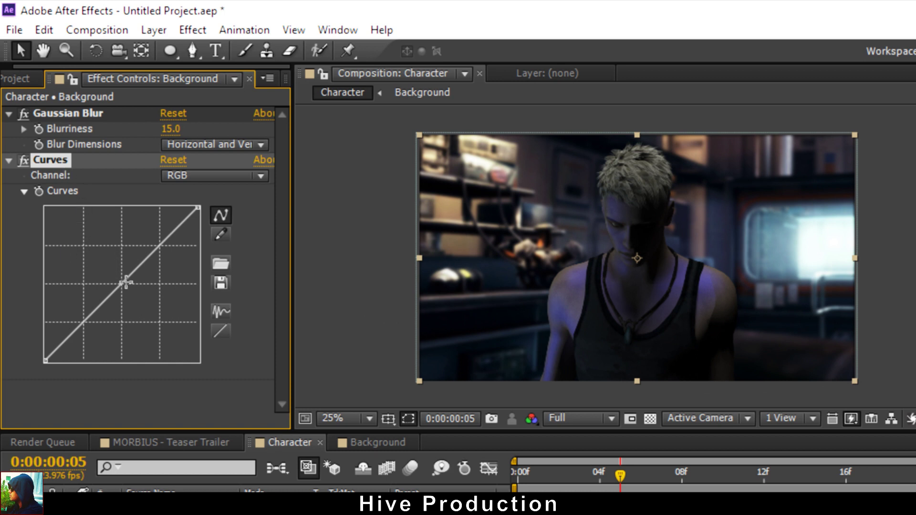
mouse_move(124, 285)
mouse_down()
mouse_move(145, 313)
mouse_move(134, 286)
mouse_up()
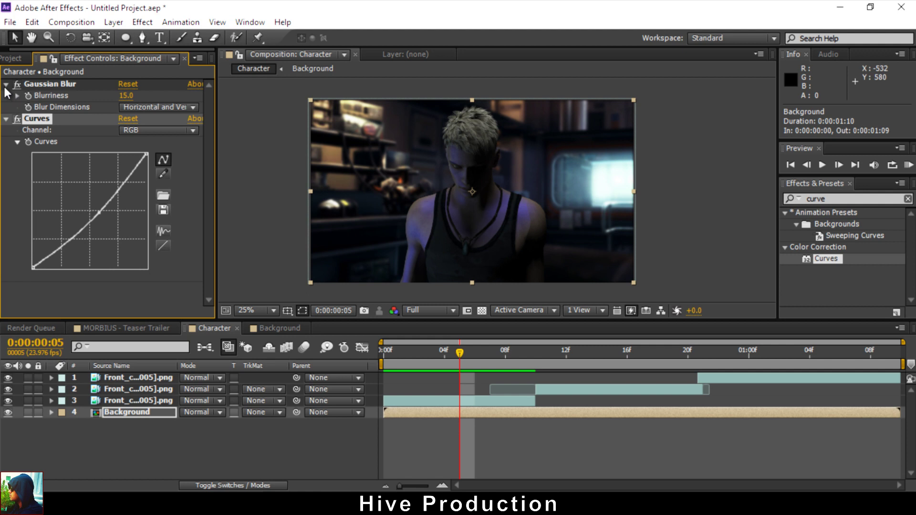
click(8, 124)
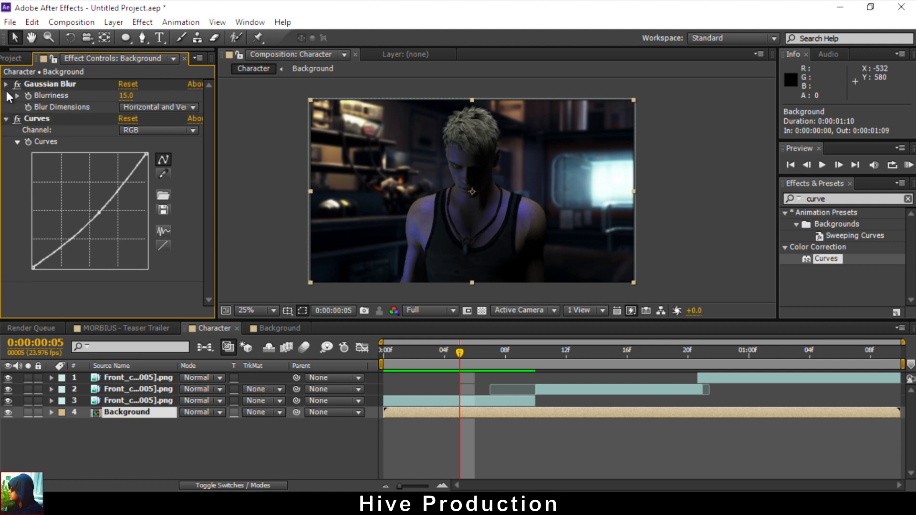
click(6, 84)
click(6, 96)
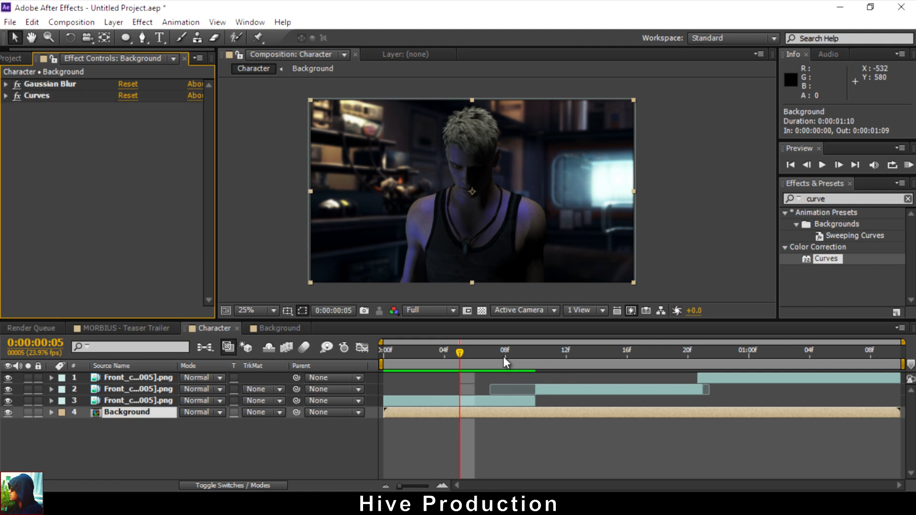
Apply Curves to the first Front_cam segment and raise the RGB curve's midtones to brighten the character
click(473, 403)
drag(825, 259, 449, 400)
mouse_move(120, 234)
mouse_down()
mouse_move(113, 205)
mouse_move(140, 277)
mouse_move(100, 227)
mouse_move(108, 242)
mouse_move(108, 227)
mouse_up()
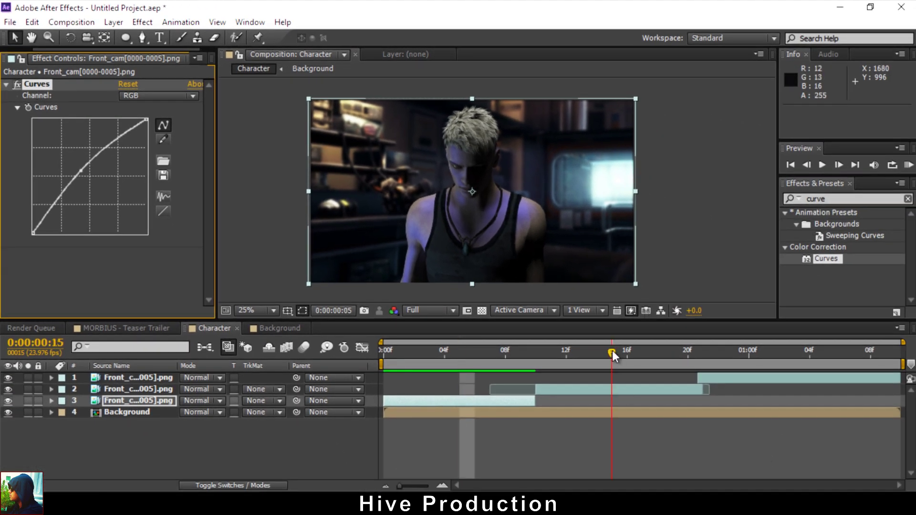
Copy the first Front_cam segment's Curves effect onto the second and last segments and scrub through the result
click(612, 350)
click(622, 390)
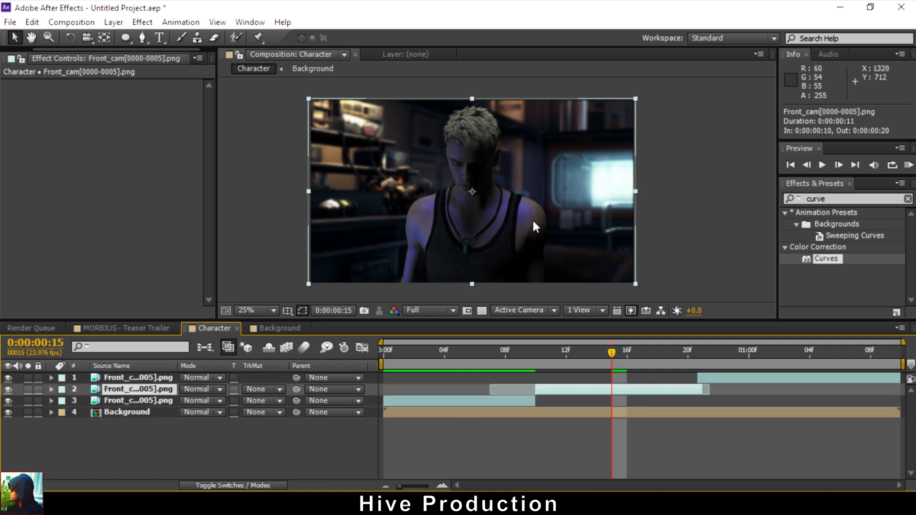
key(ctrl+v)
click(747, 360)
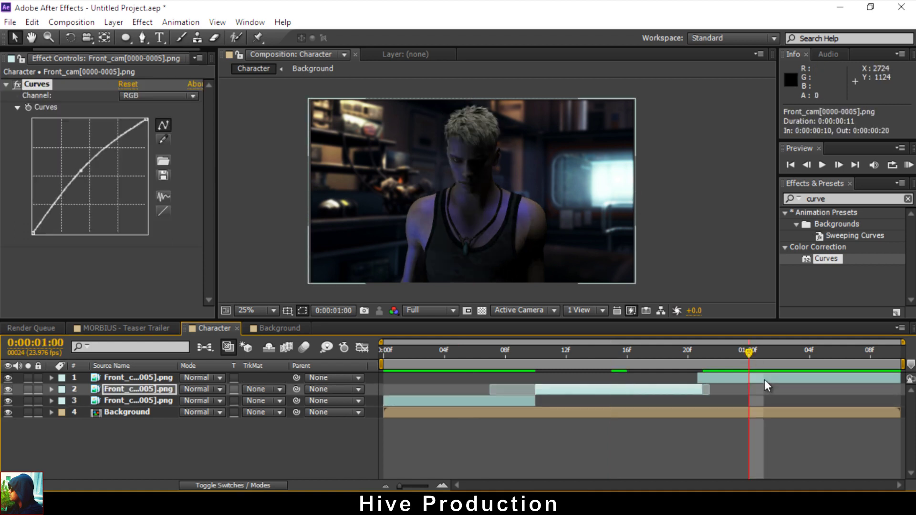
click(764, 379)
key(ctrl+v)
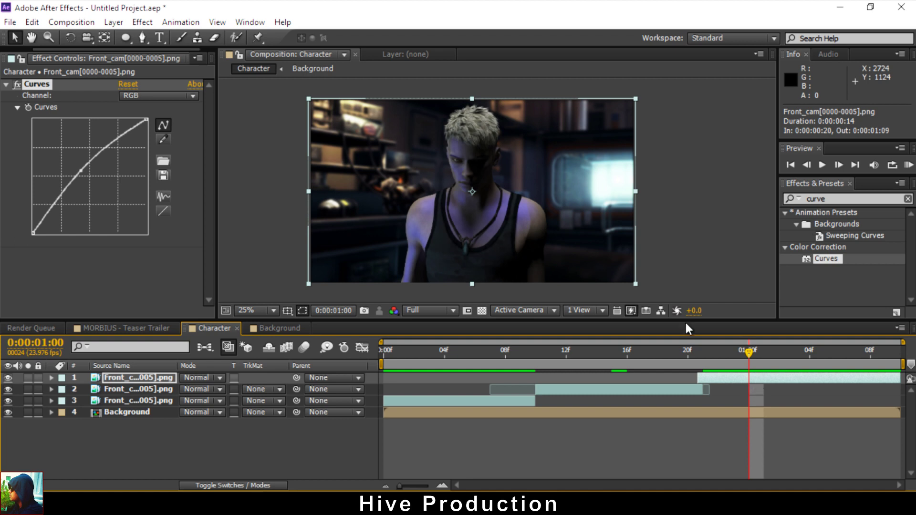
drag(431, 356, 642, 384)
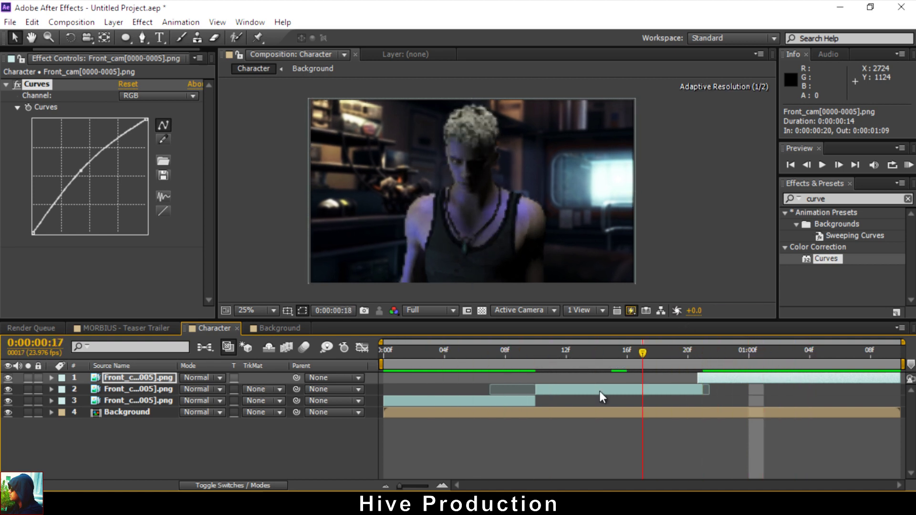
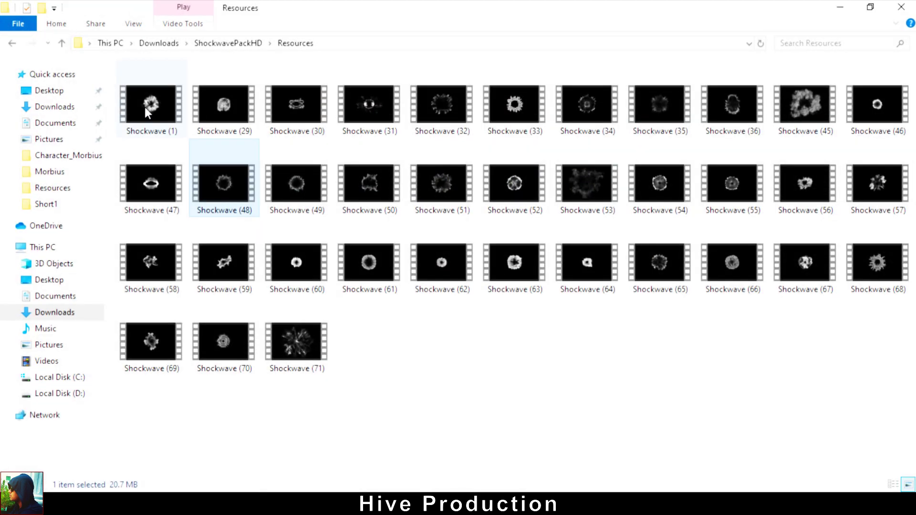
Preview the Shockwave (1) clip from the Resources folder in VLC media player, and close the player
click(152, 120)
right_click(152, 120)
mouse_move(198, 219)
click(453, 261)
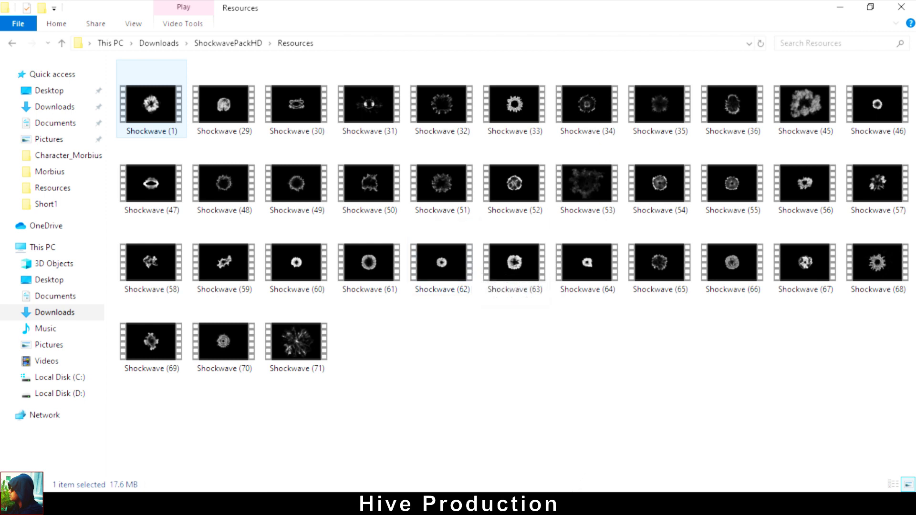
mouse_move(576, 506)
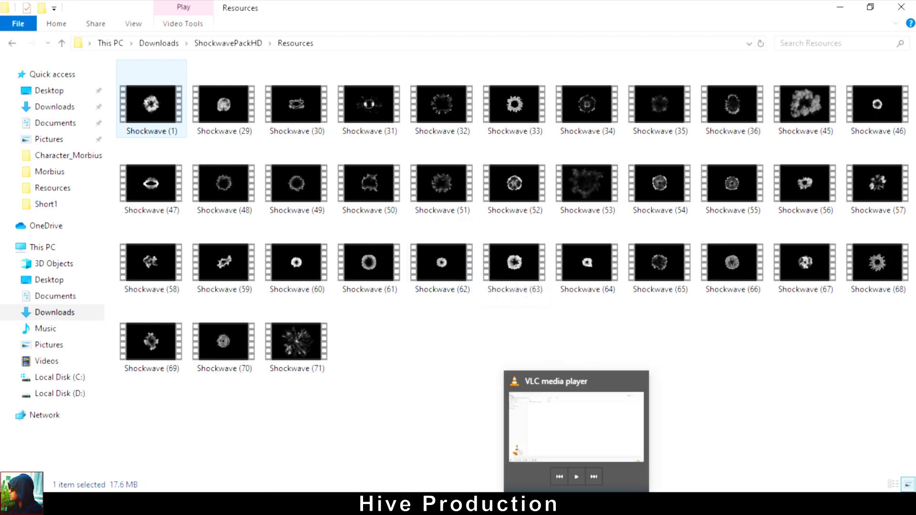
right_click(150, 120)
mouse_move(239, 214)
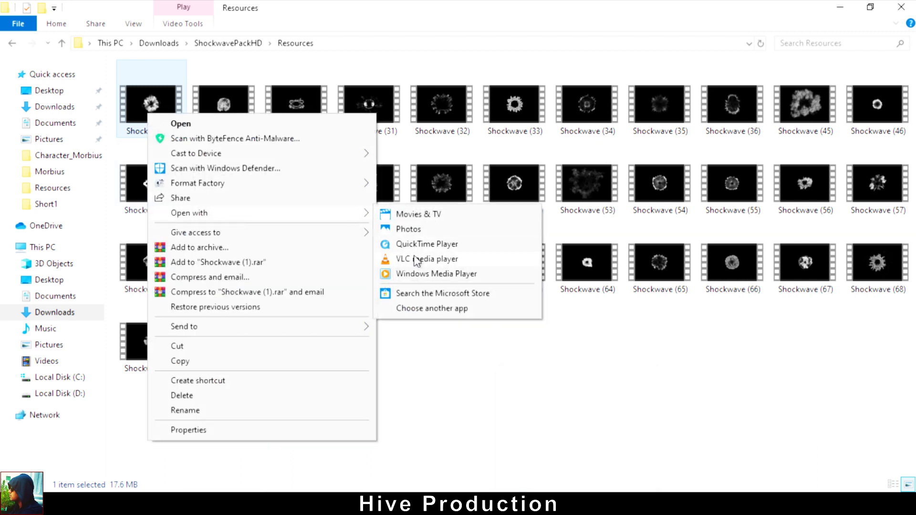
click(417, 260)
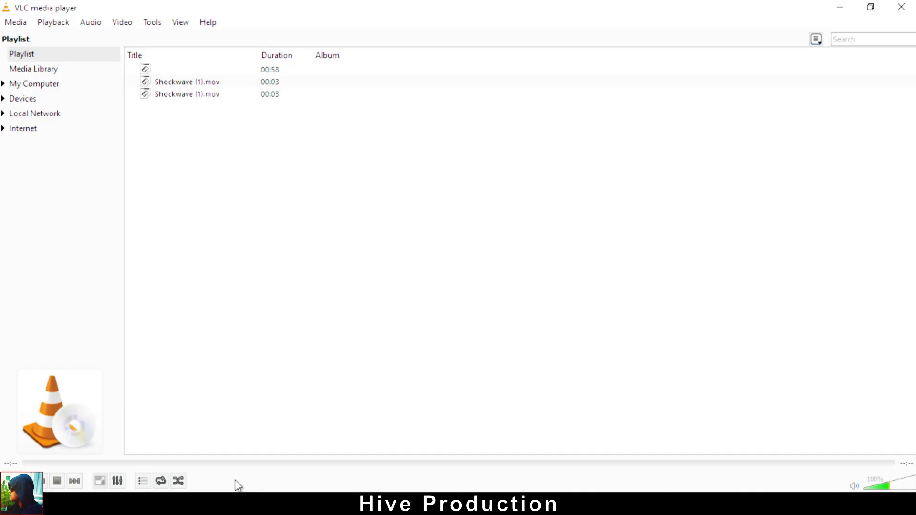
double_click(194, 94)
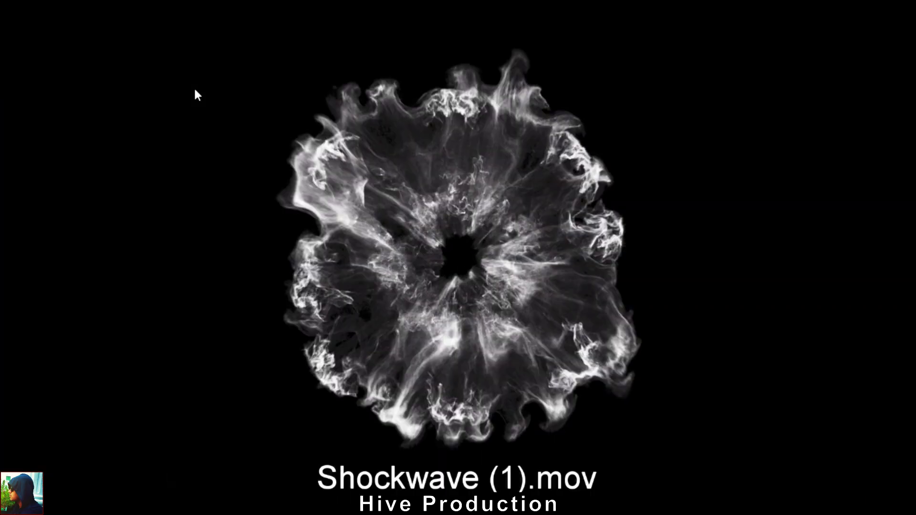
key(Escape)
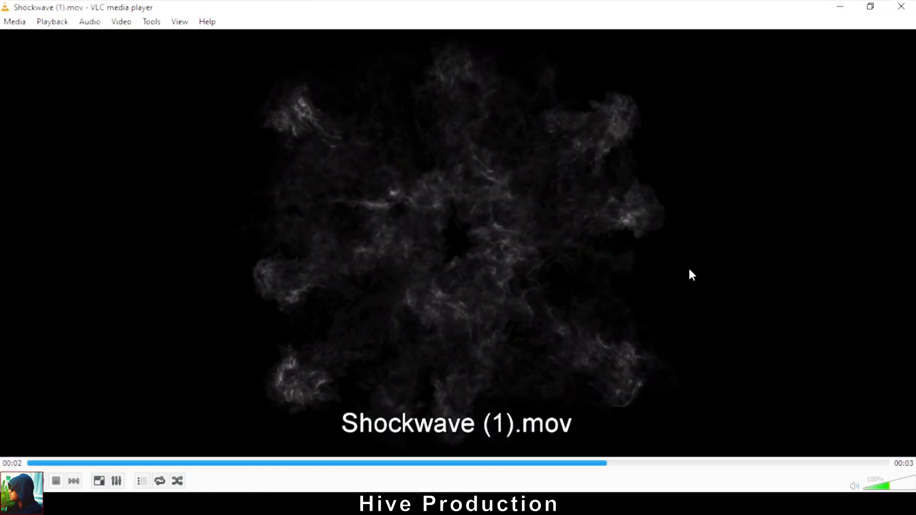
click(900, 6)
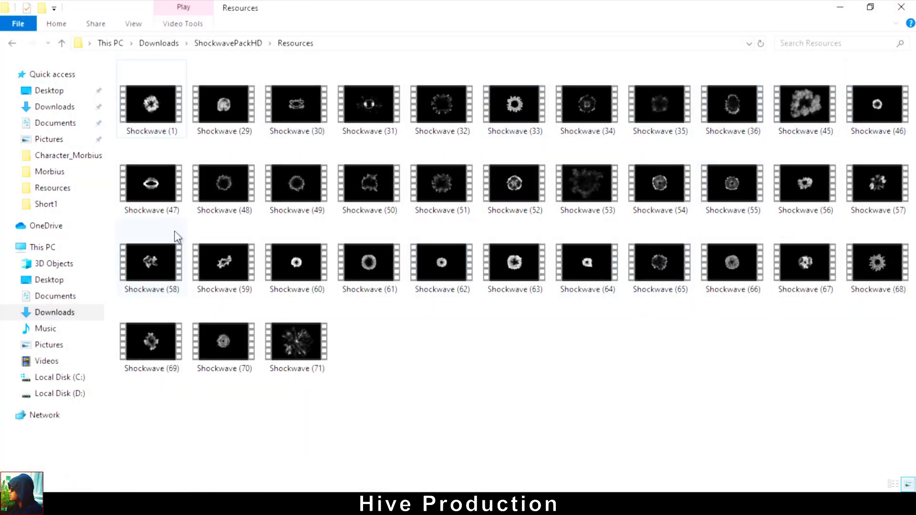
Copy the full path of the ShockwavePackHD Resources folder
click(244, 205)
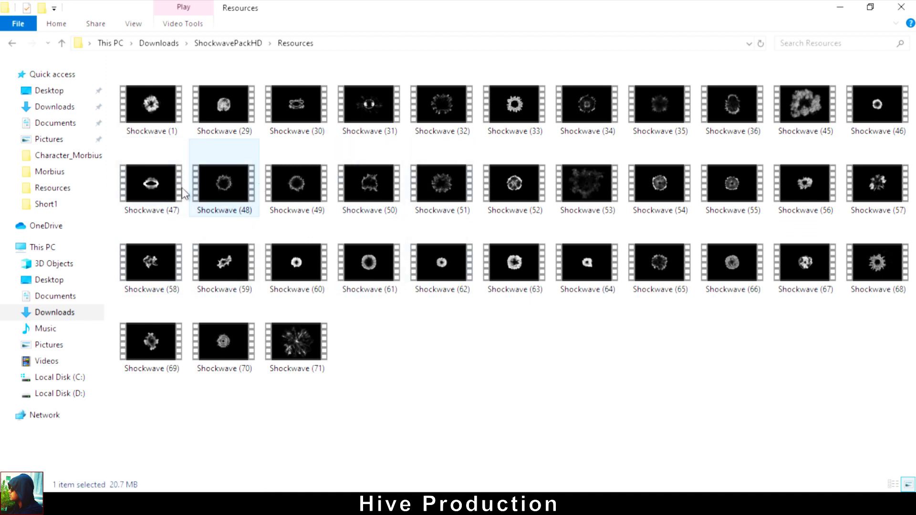
click(342, 44)
right_click(342, 45)
click(393, 90)
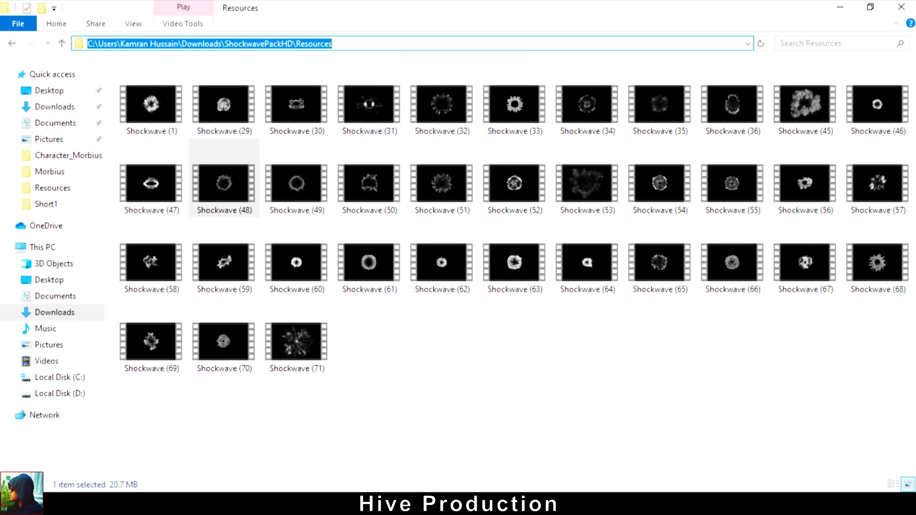
Switch to After Effects and import Shockwave (48) and Shockwave (51) as footage from the copied folder path
key(alt+Tab)
click(11, 57)
click(129, 280)
key(ctrl+i)
key(ctrl+v)
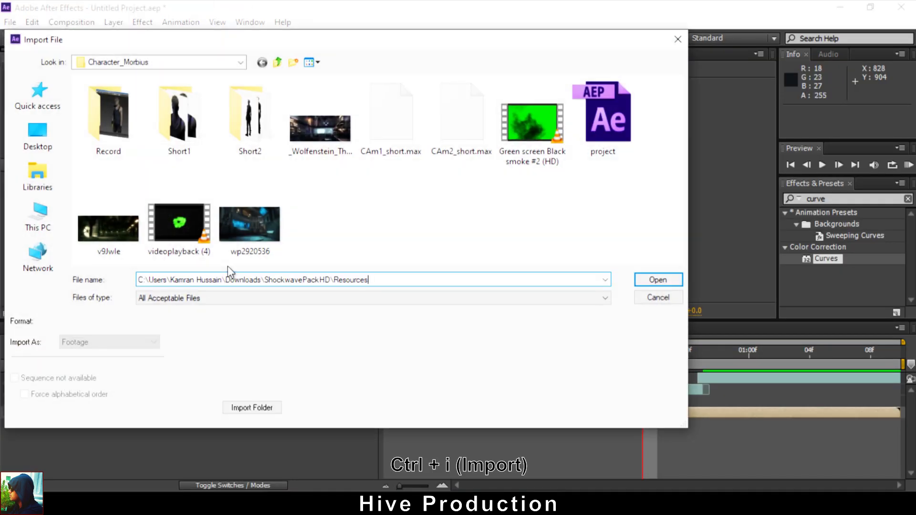
key(Return)
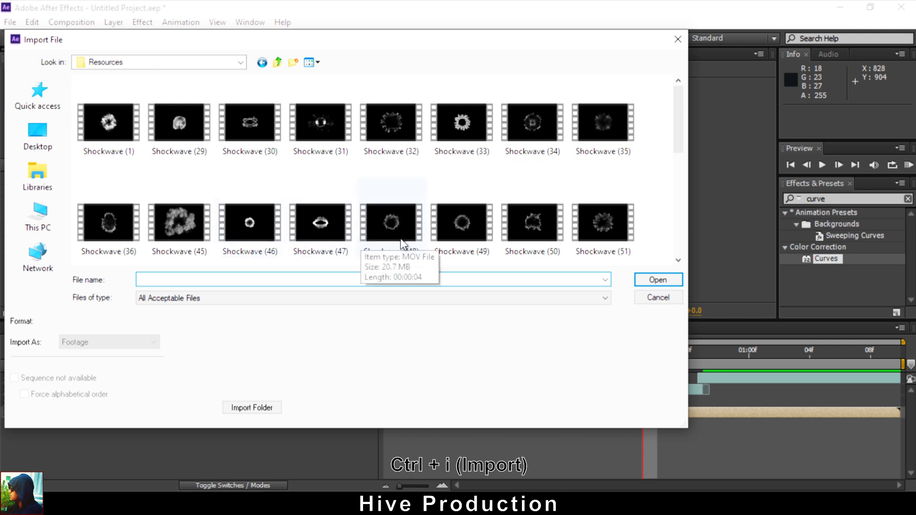
click(405, 222)
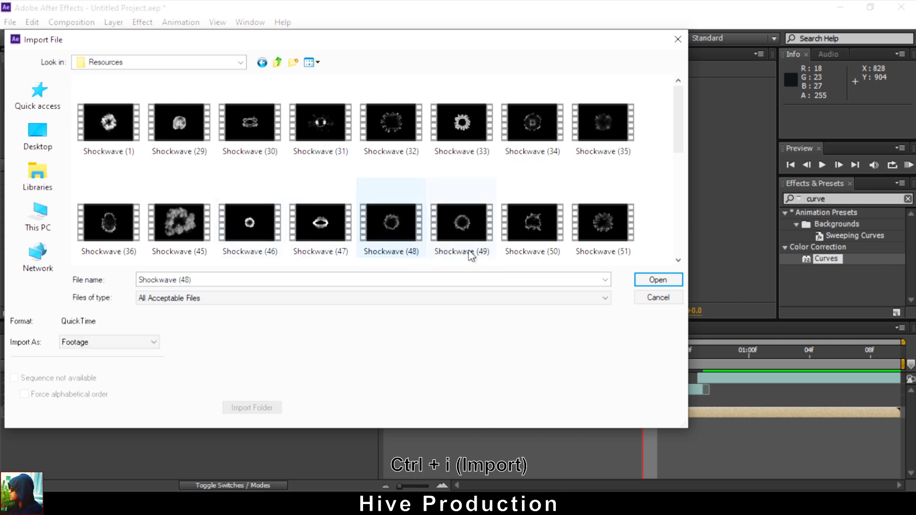
ctrl+click(606, 229)
click(658, 279)
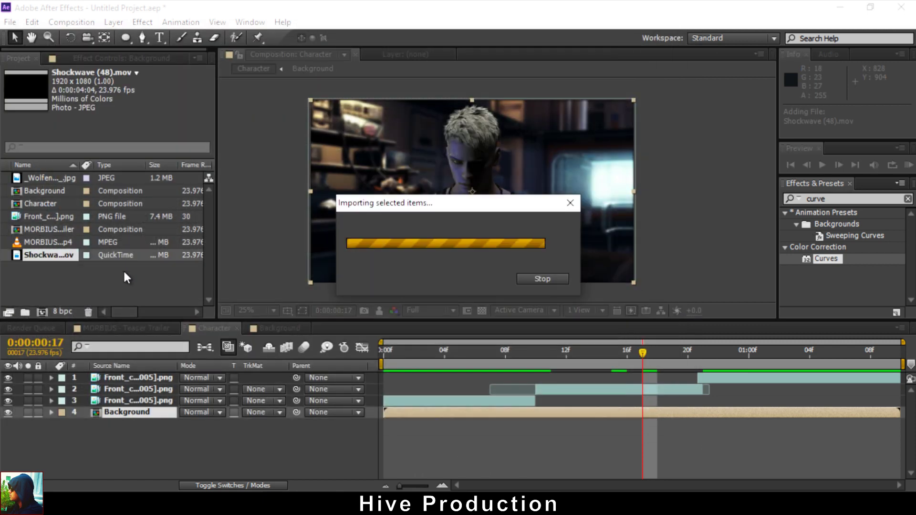
Add Shockwave (48).mov to the Character composition directly above the Background layer, starting at frame 8
click(53, 257)
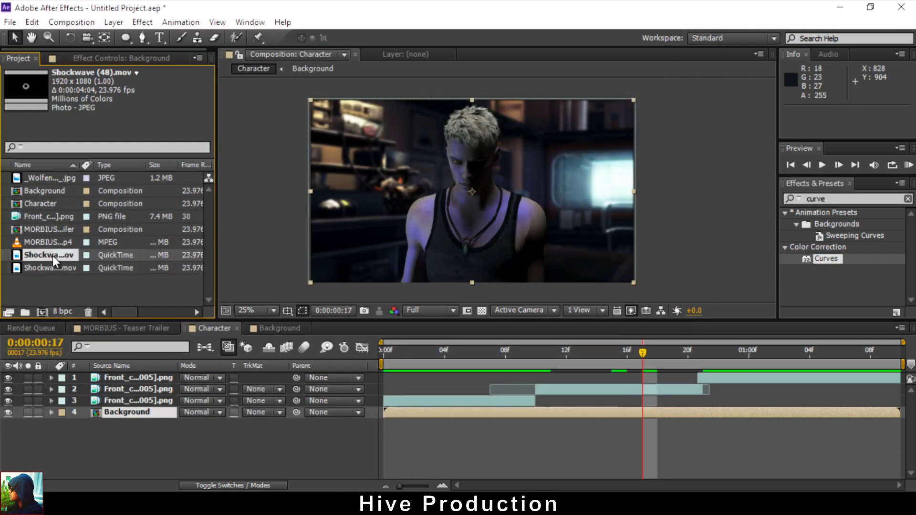
drag(47, 254, 503, 403)
drag(517, 354, 612, 357)
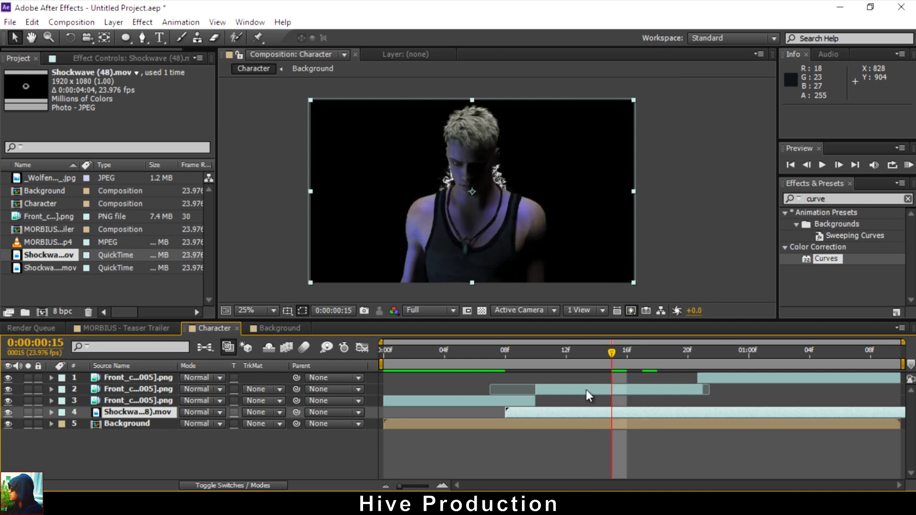
Solo the Shockwave (48) layer, scrub through its animation and check the timing against the second Front_cam segment
click(28, 413)
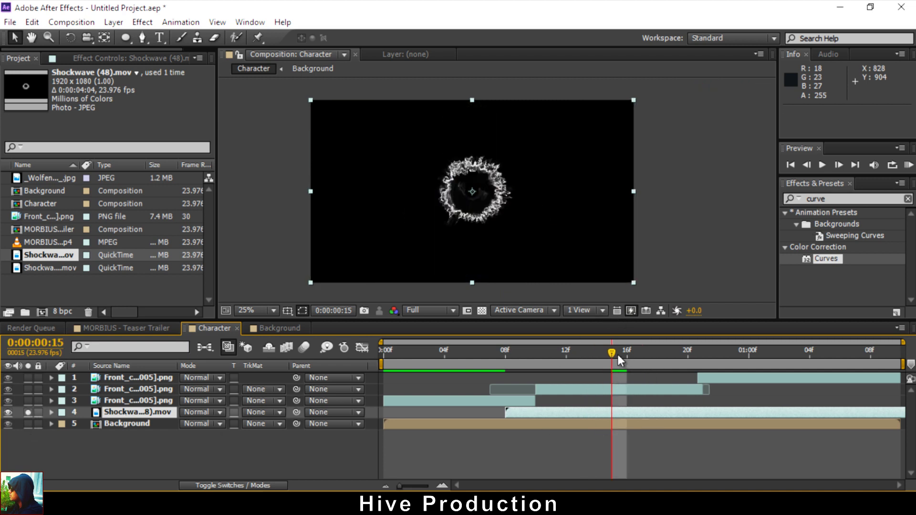
drag(614, 353, 794, 362)
drag(728, 365, 534, 366)
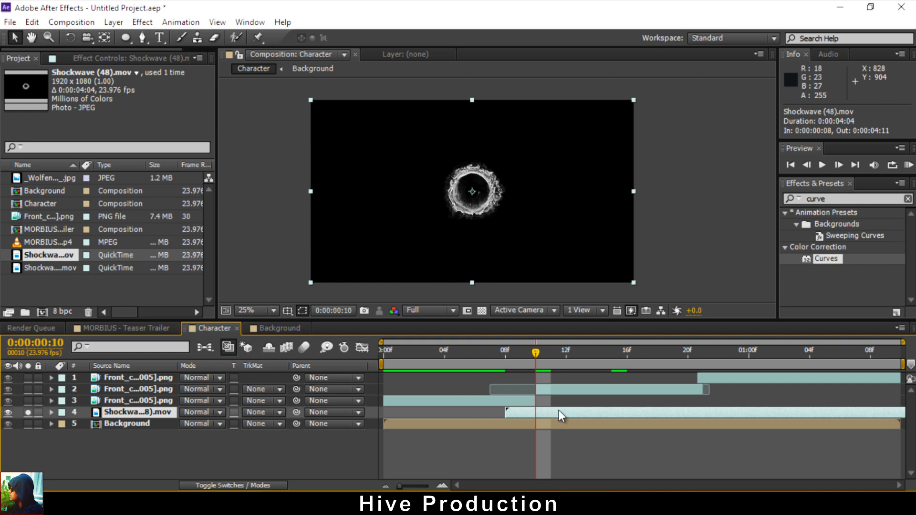
click(552, 388)
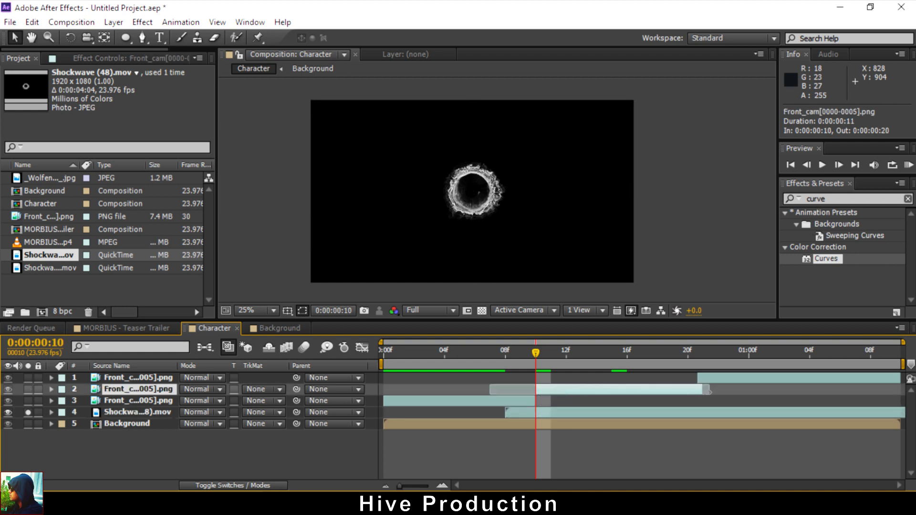
Time-stretch the Shockwave (48) layer to a new duration of 0:00:00:06
click(539, 412)
right_click(539, 418)
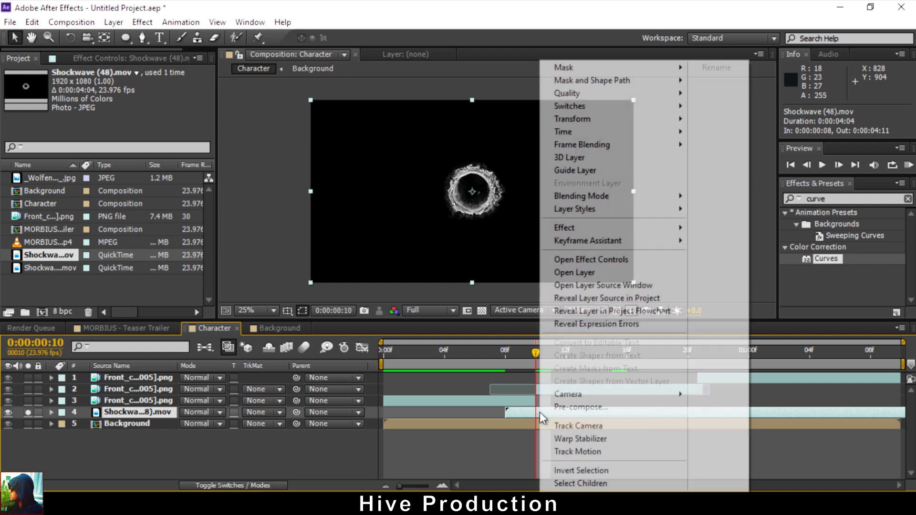
mouse_move(567, 132)
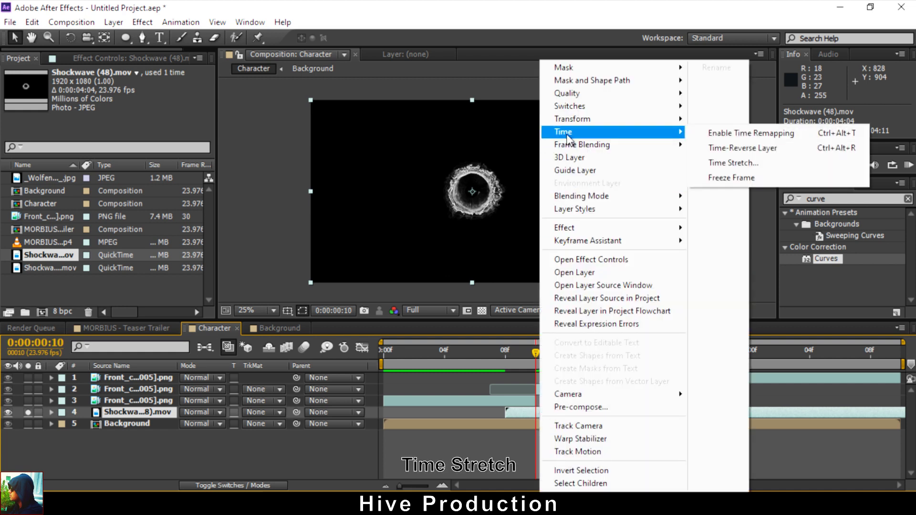
click(730, 159)
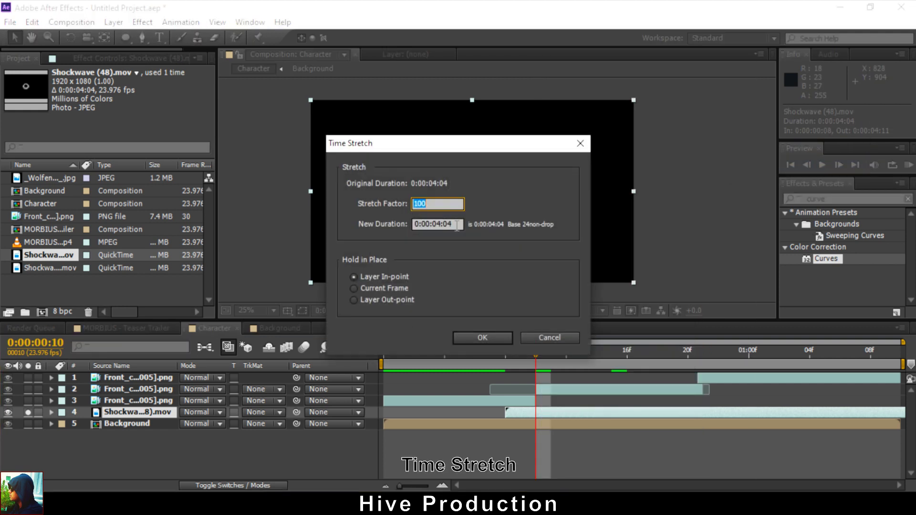
click(444, 225)
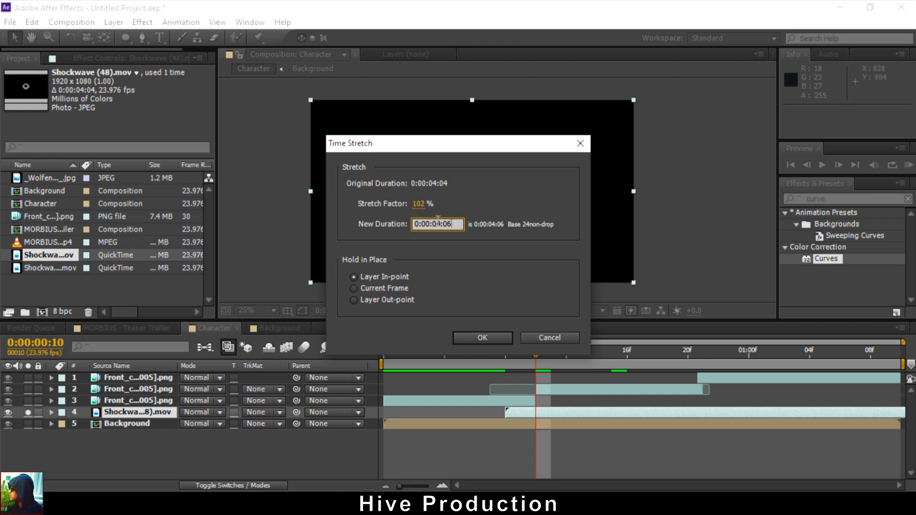
text(0)
key(Return)
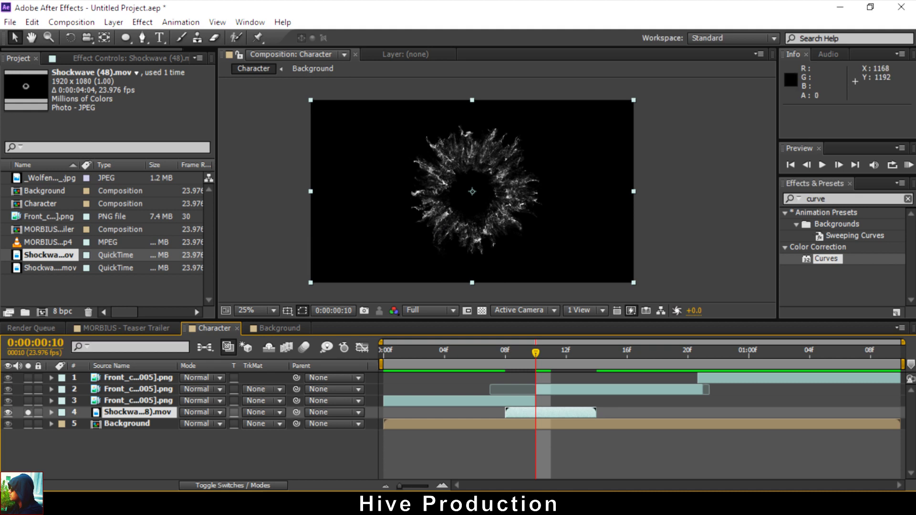
Shift the Shockwave (48) layer to start at frame 11, and turn off its solo at frame 12
drag(551, 414, 562, 417)
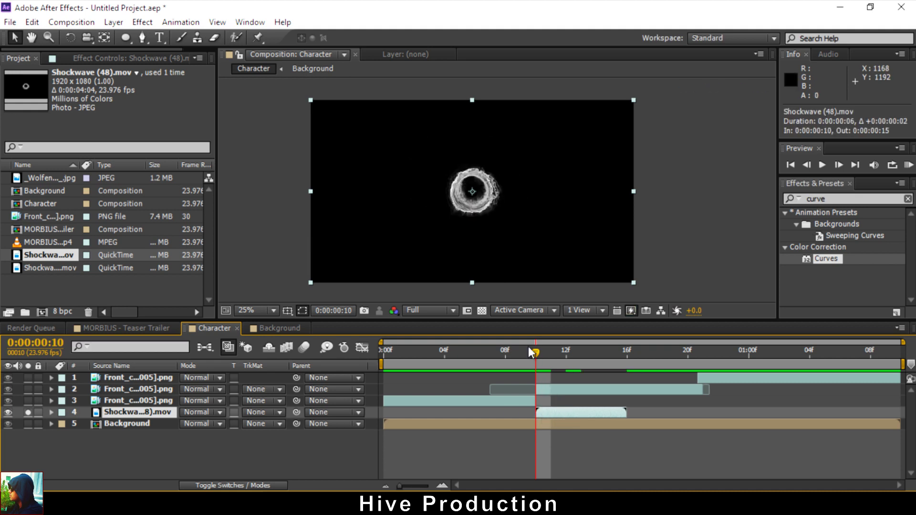
drag(536, 356, 551, 361)
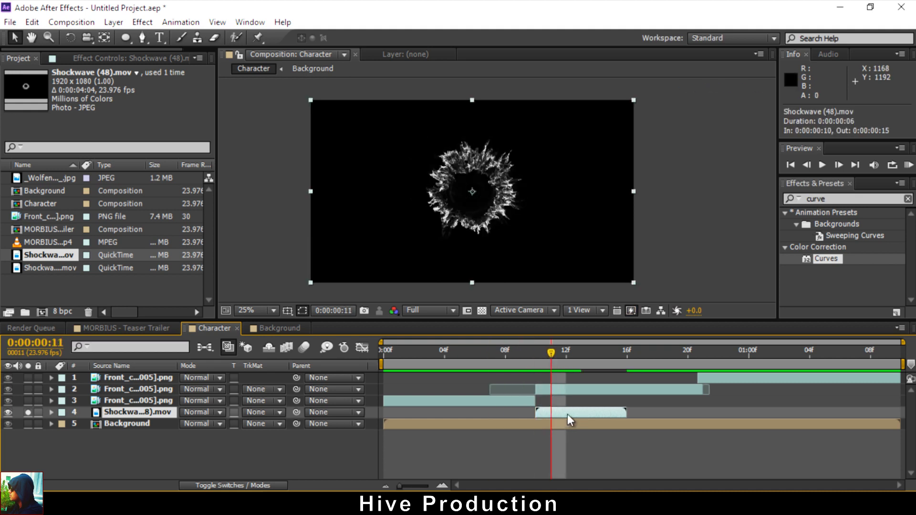
drag(571, 414, 587, 414)
mouse_move(554, 354)
mouse_down()
mouse_move(645, 362)
mouse_move(566, 363)
mouse_up()
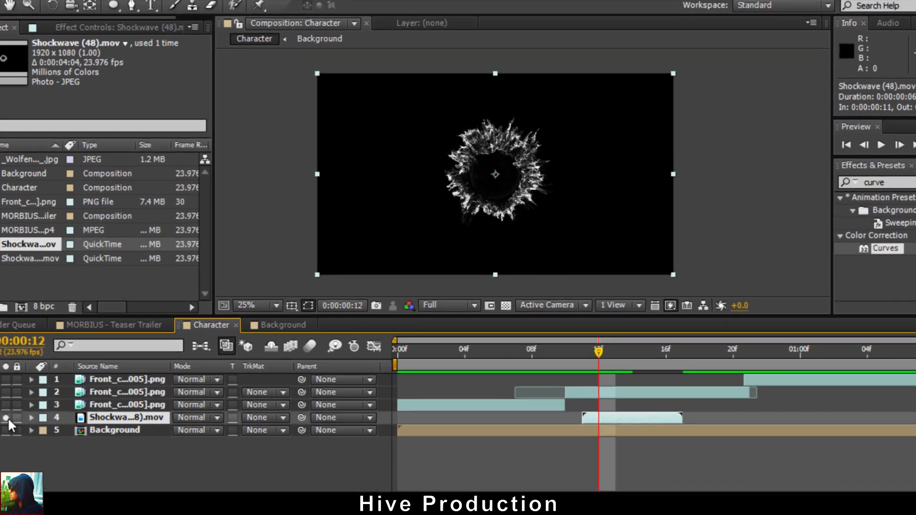
click(28, 412)
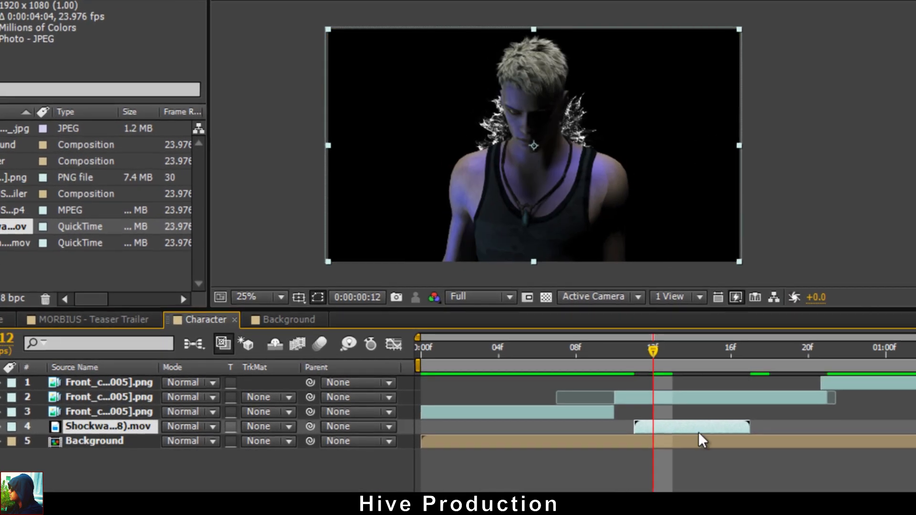
Scale the Shockwave (48) layer to 191% and set its blending mode to Add
key(s)
drag(186, 439, 271, 437)
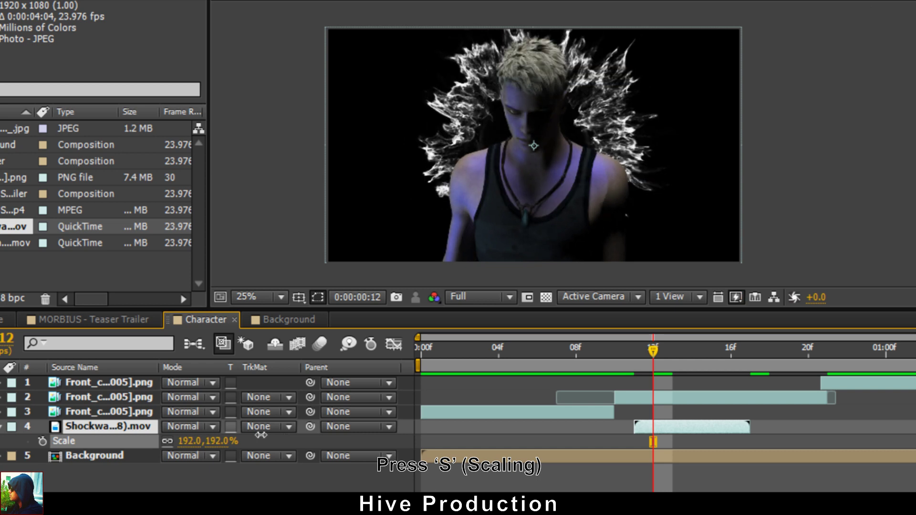
mouse_move(651, 351)
mouse_down()
mouse_move(639, 349)
mouse_move(653, 352)
mouse_up()
click(199, 426)
click(220, 152)
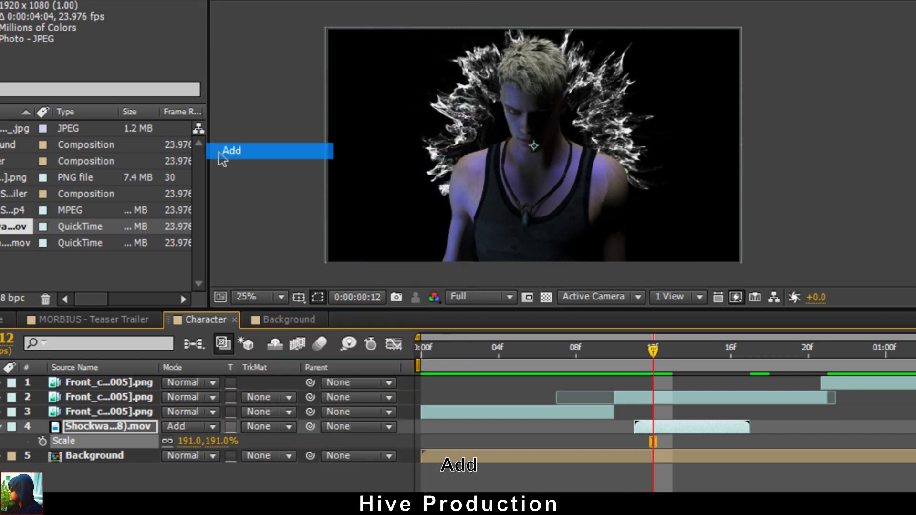
scroll(520, 154, up, 2)
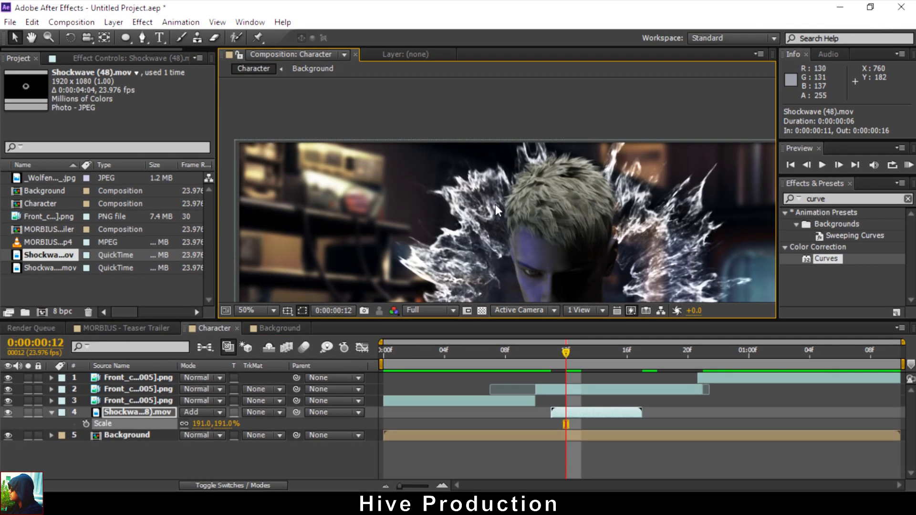
scroll(495, 204, down, 2)
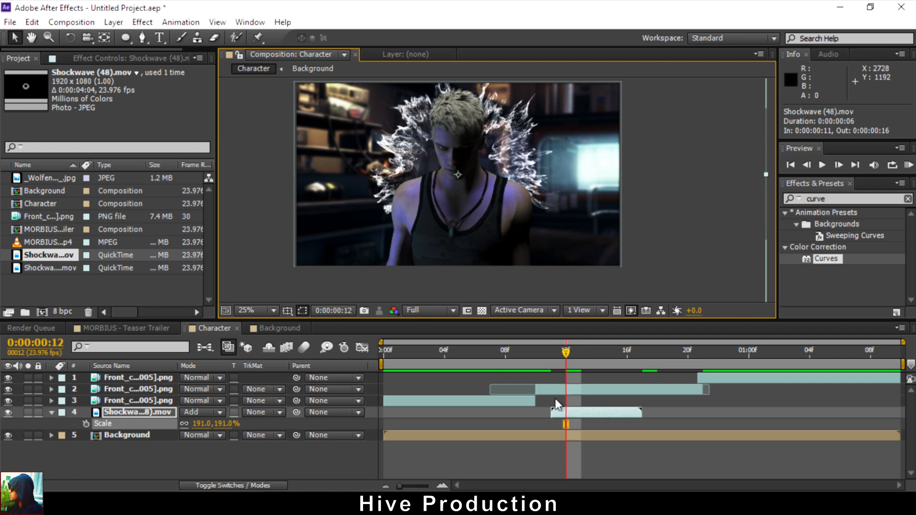
Apply the Stylize Glow effect to the Shockwave (48) layer
right_click(571, 416)
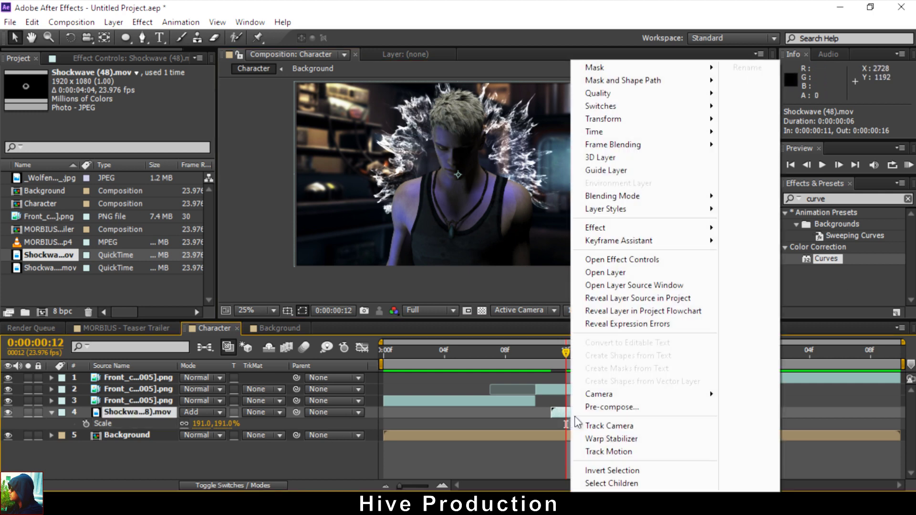
mouse_move(602, 228)
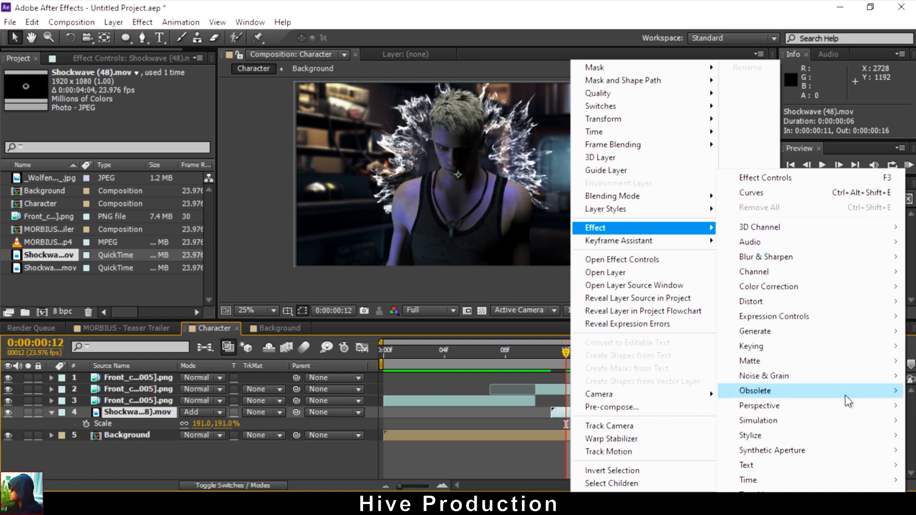
mouse_move(747, 444)
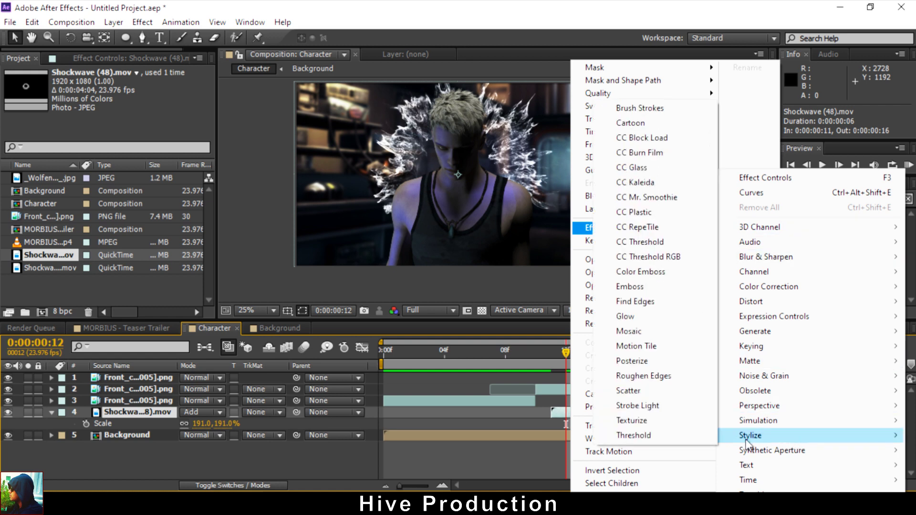
click(637, 319)
scroll(346, 273, up, 2)
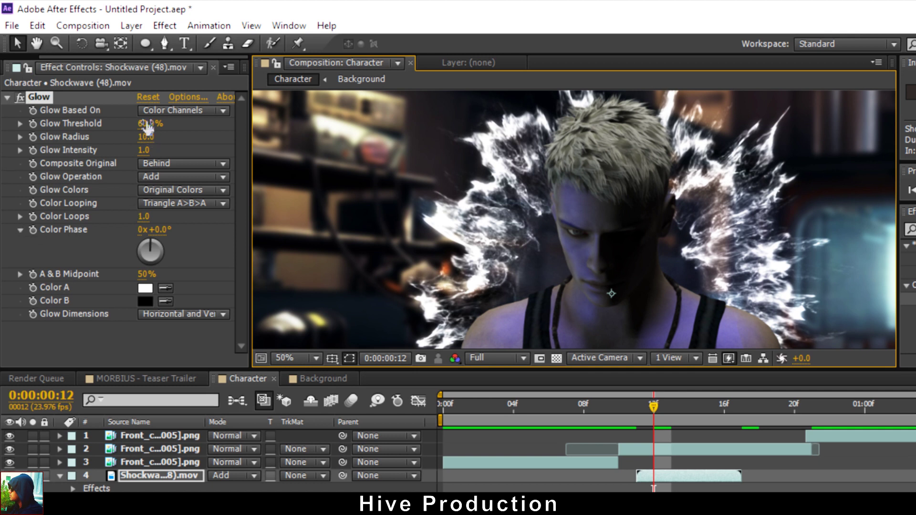
Set the Glow on the Shockwave (48) layer to threshold 26.3%, radius 36 and intensity 1.3
drag(145, 127, 162, 148)
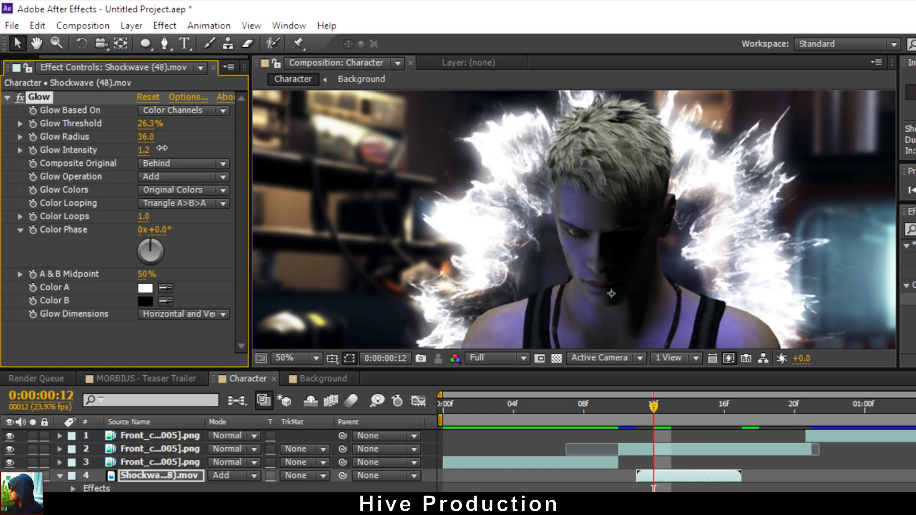
scroll(477, 119, down, 2)
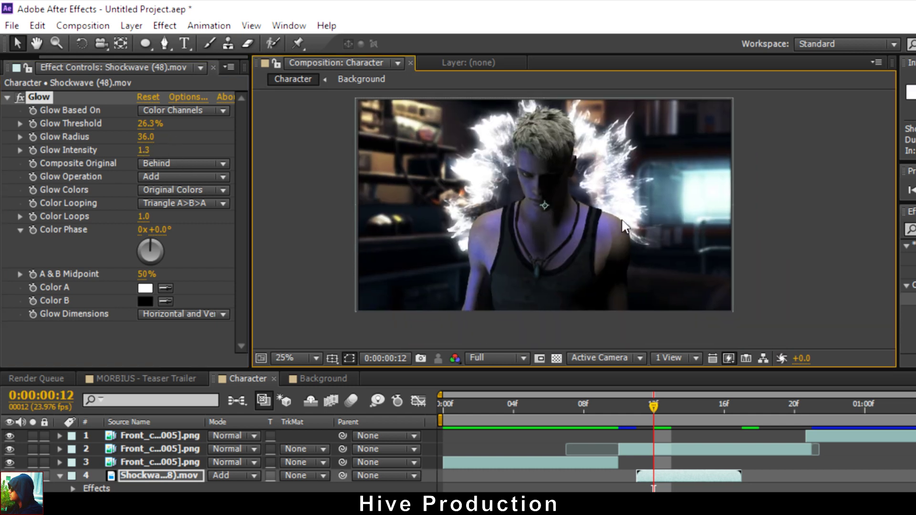
Move the Shockwave (48) layer down to position 964, 660 at frame 11, and review its burst through frame 16
drag(657, 408, 639, 411)
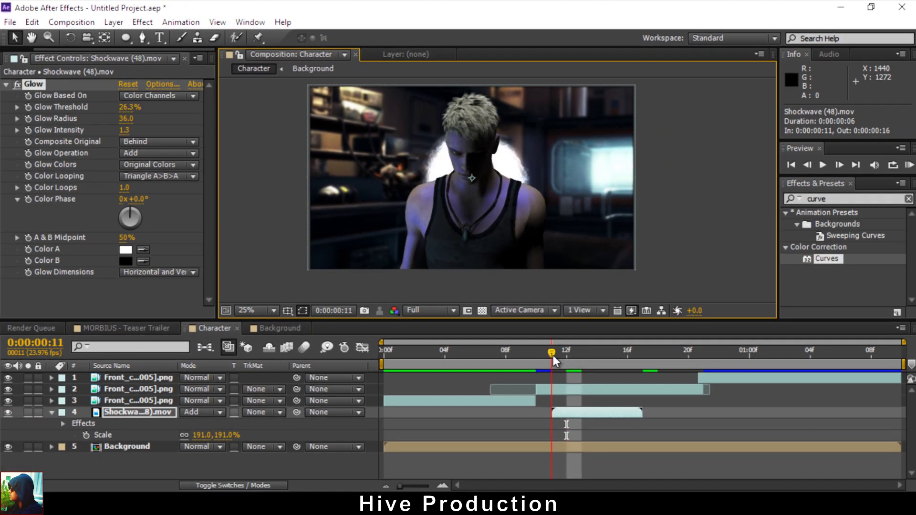
mouse_move(553, 359)
mouse_down()
mouse_move(526, 359)
mouse_move(548, 356)
mouse_up()
drag(511, 174, 510, 192)
drag(558, 357, 634, 351)
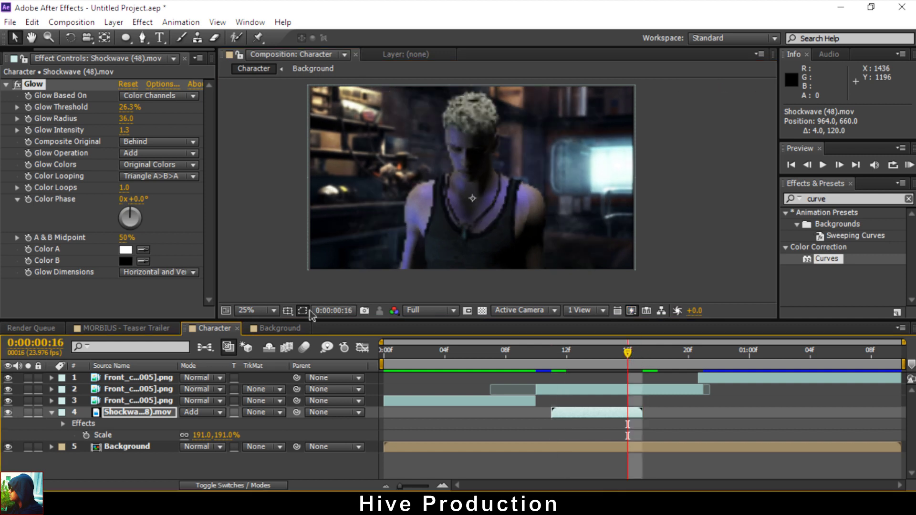
Add Shockwave (51).mov to the Character composition directly above the Background layer, starting at frame 18
click(115, 462)
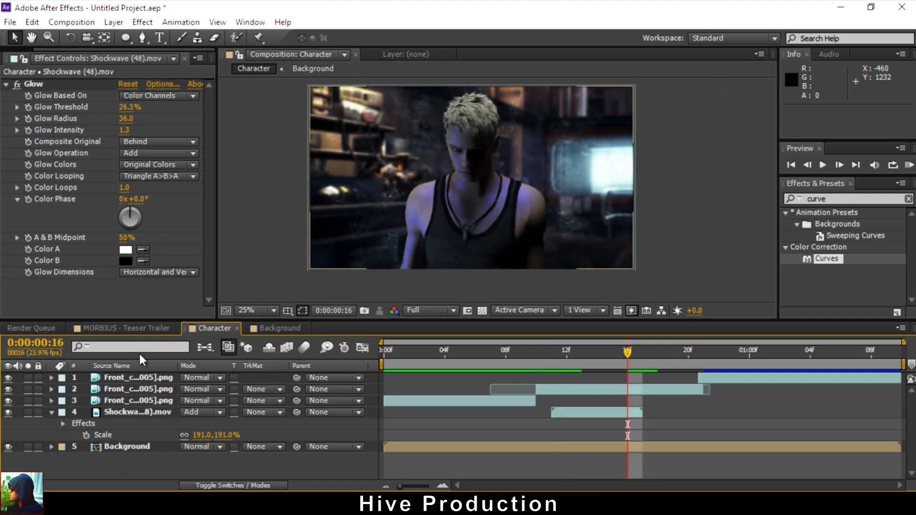
drag(218, 156, 252, 156)
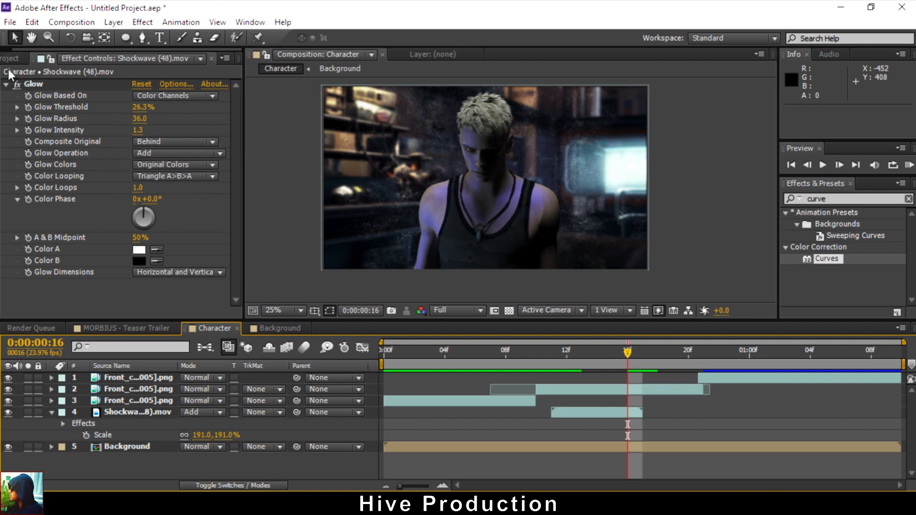
click(11, 58)
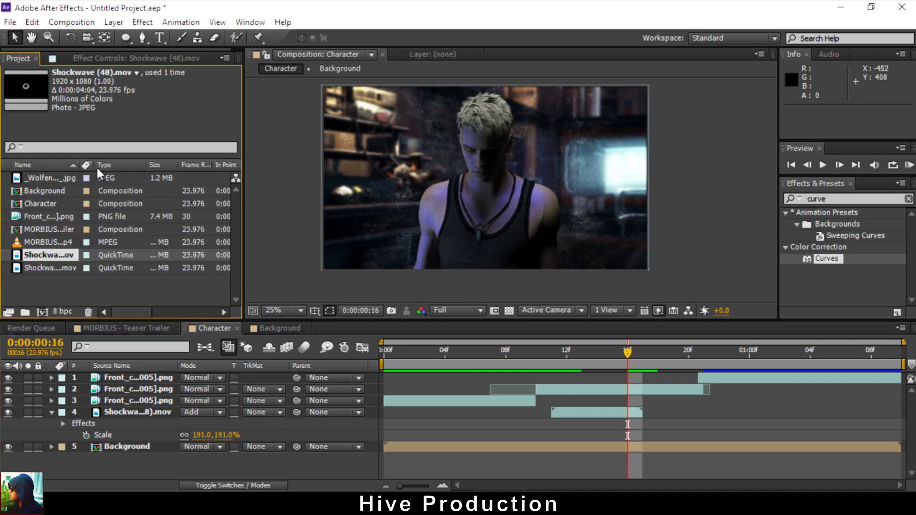
click(54, 296)
click(41, 268)
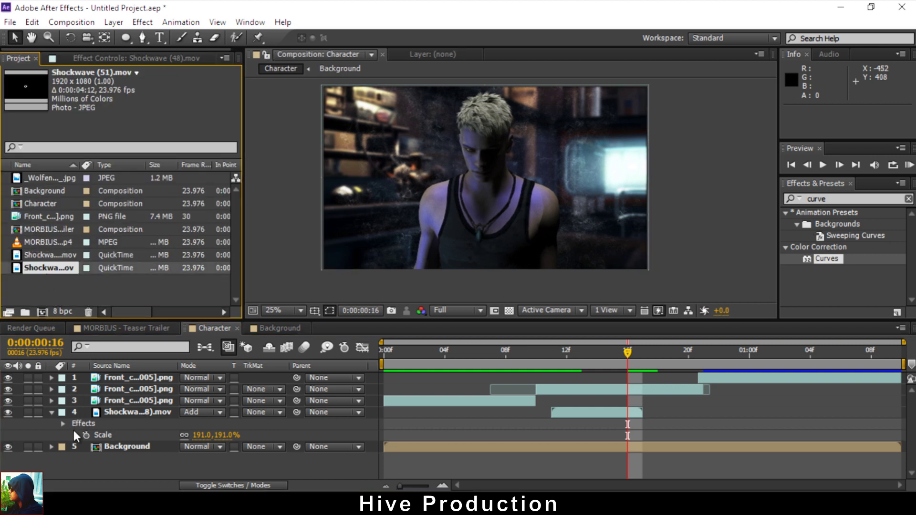
click(52, 412)
drag(42, 268, 660, 419)
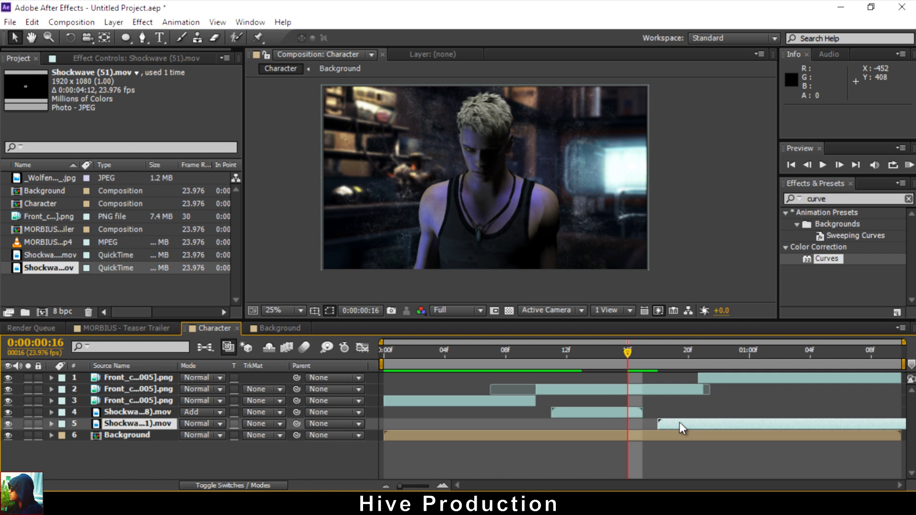
Time-stretch the Shockwave (51) layer to a new duration of 0:00:00:06
right_click(679, 422)
mouse_move(763, 133)
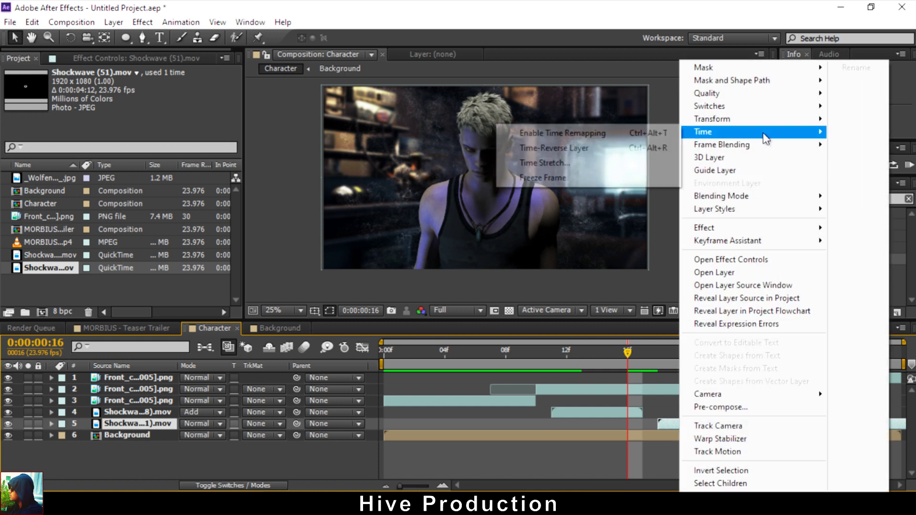
click(571, 163)
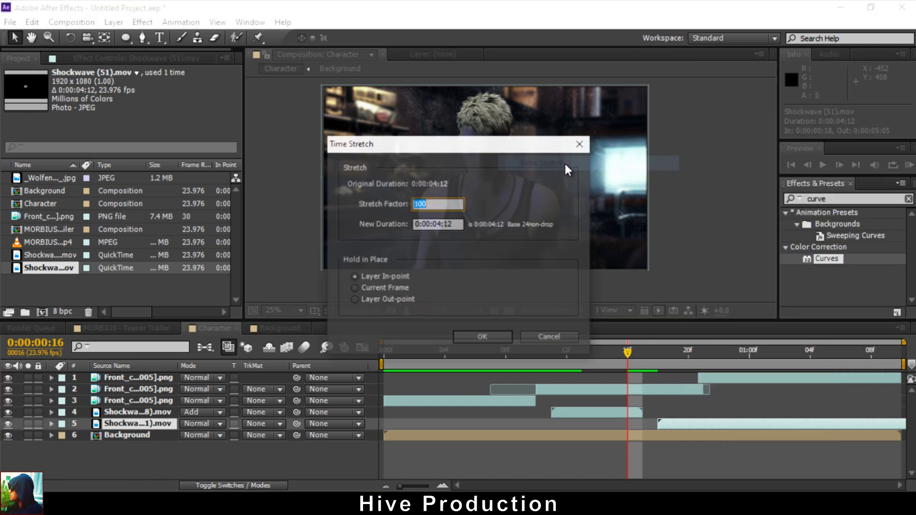
click(451, 223)
key(BackSpace)
key(BackSpace)
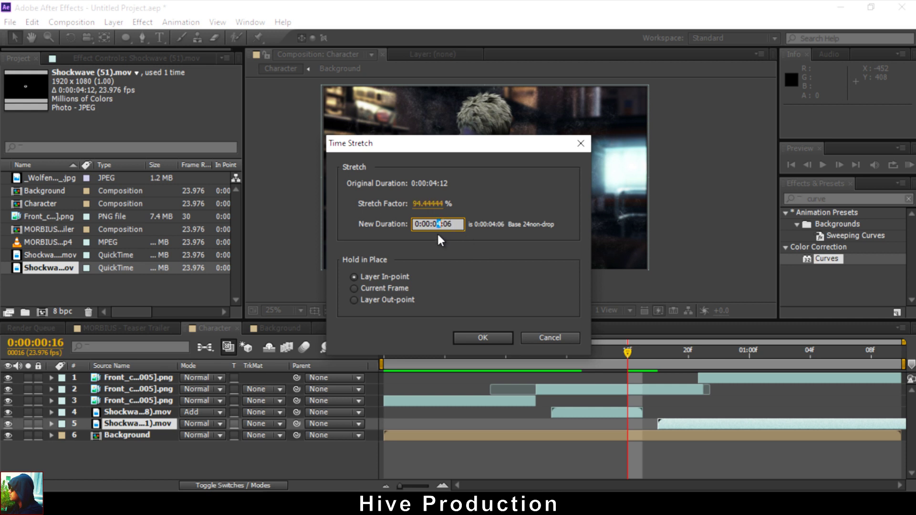
key(Return)
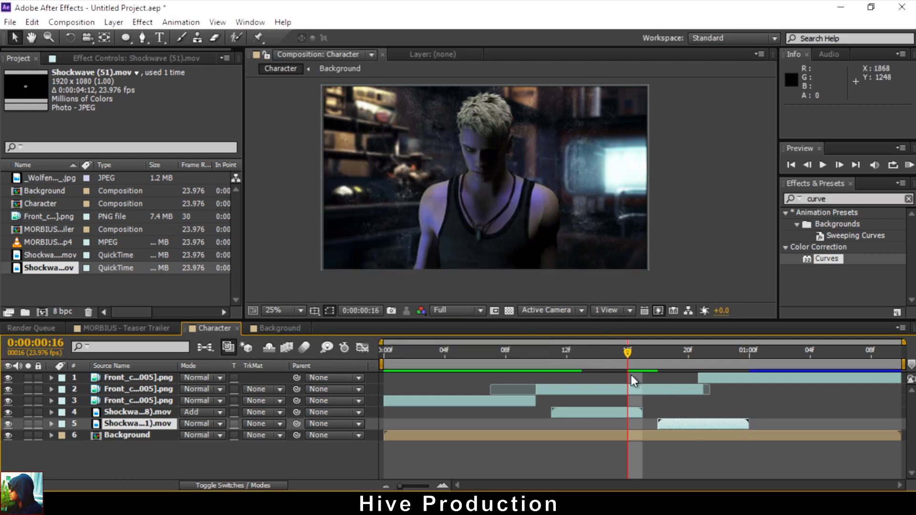
Shift the Shockwave (51) layer to start at frame 20, keeping Shockwave (48) starting at frame 11
drag(619, 356, 704, 354)
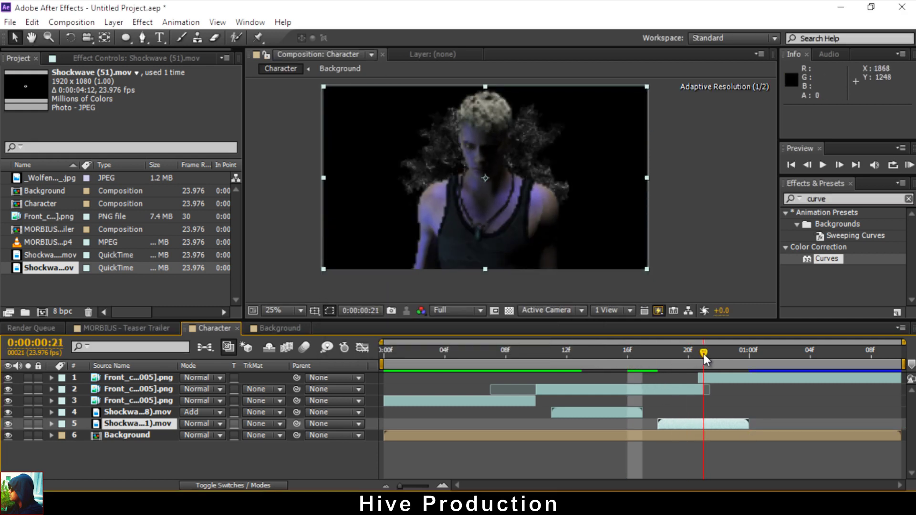
drag(695, 427, 714, 425)
drag(703, 355, 519, 353)
mouse_move(571, 417)
mouse_down()
mouse_move(542, 414)
mouse_move(558, 415)
mouse_up()
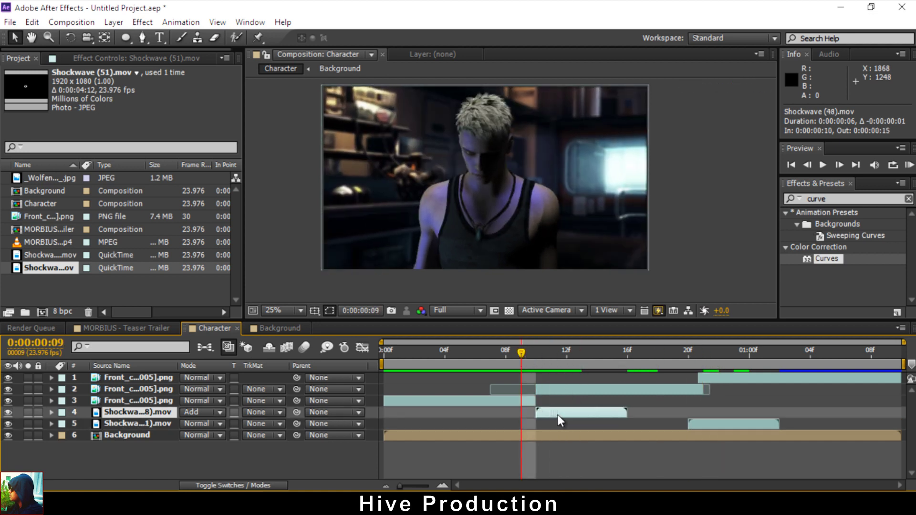
drag(514, 348, 611, 355)
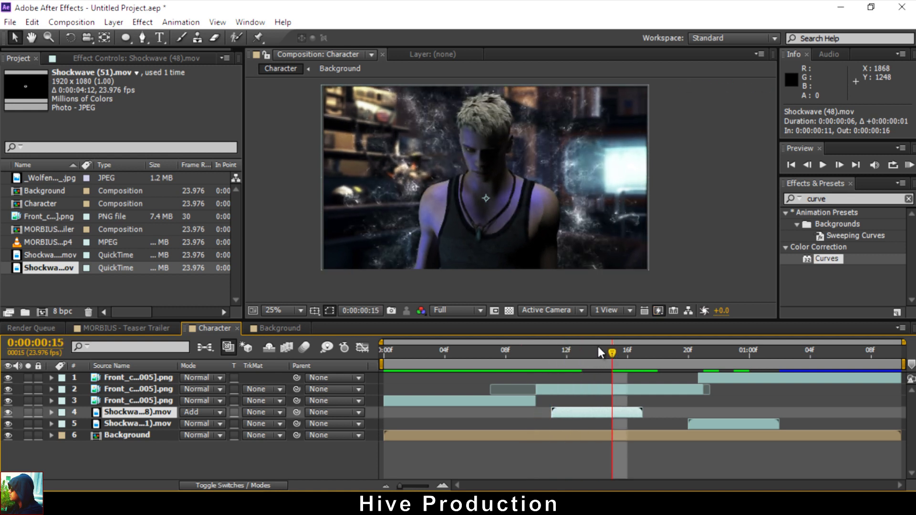
Set the Shockwave (51) layer's blending mode to Add
drag(630, 355, 734, 358)
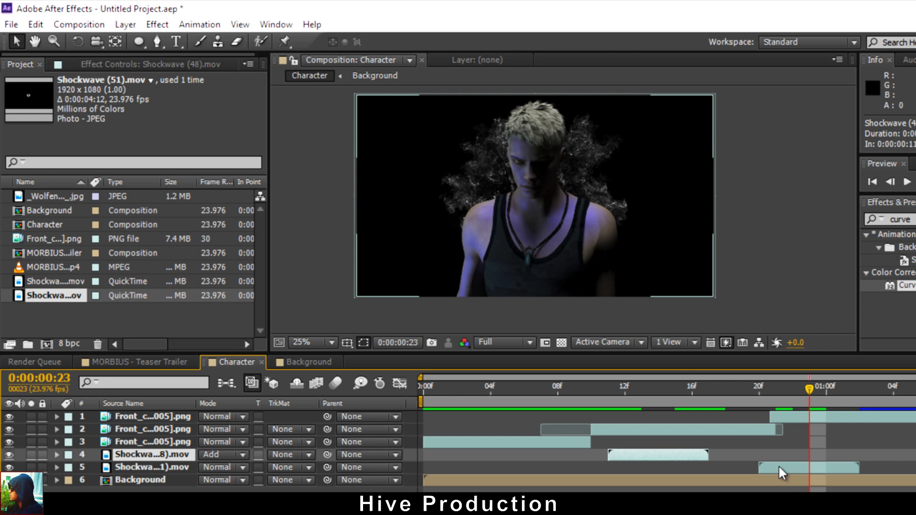
click(783, 470)
click(217, 468)
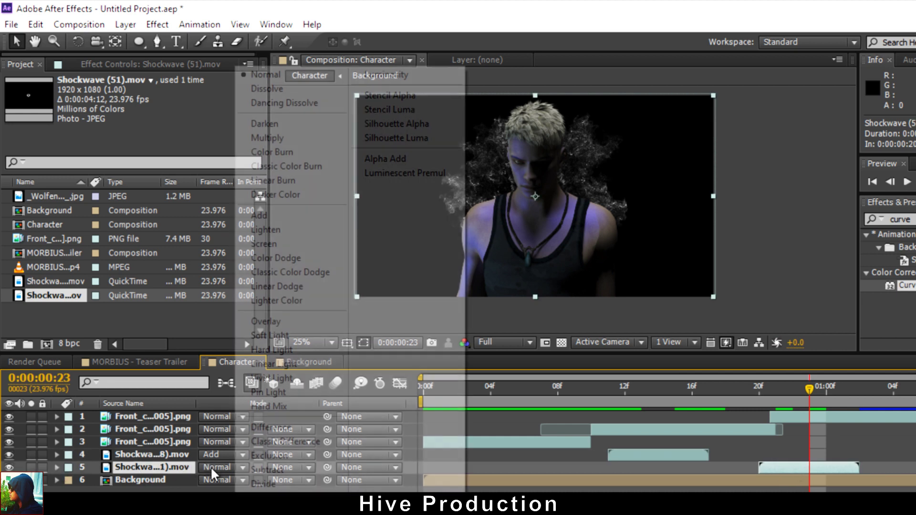
click(305, 219)
Copy the Glow effect from the Shockwave (48) layer onto the Shockwave (51) layer
drag(742, 401, 640, 400)
click(639, 457)
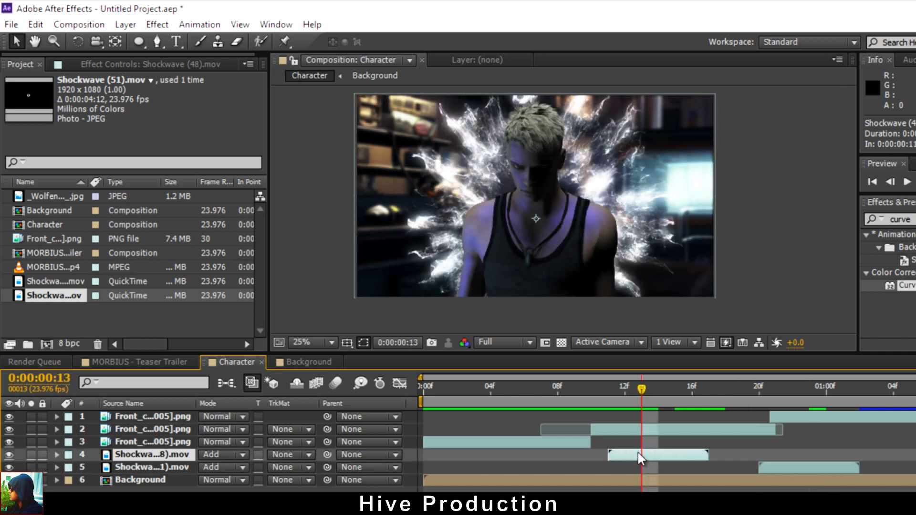
click(71, 64)
click(35, 94)
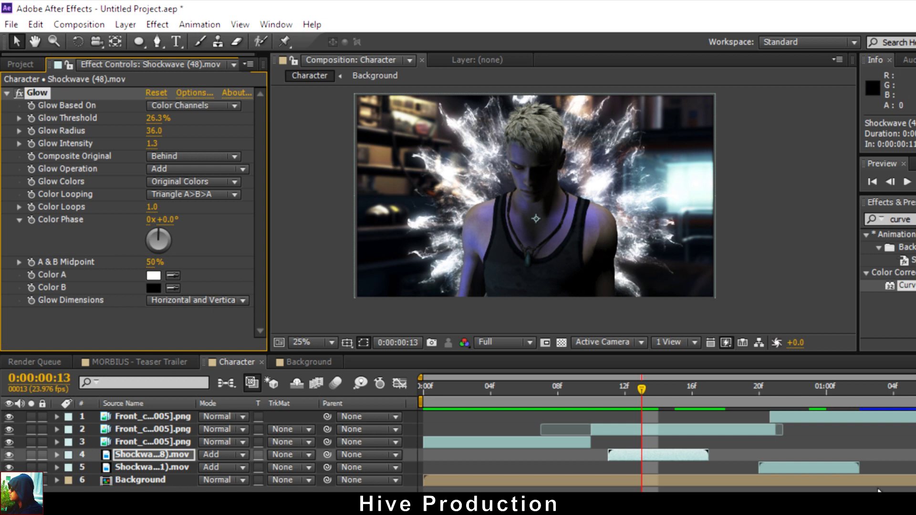
click(778, 398)
click(503, 191)
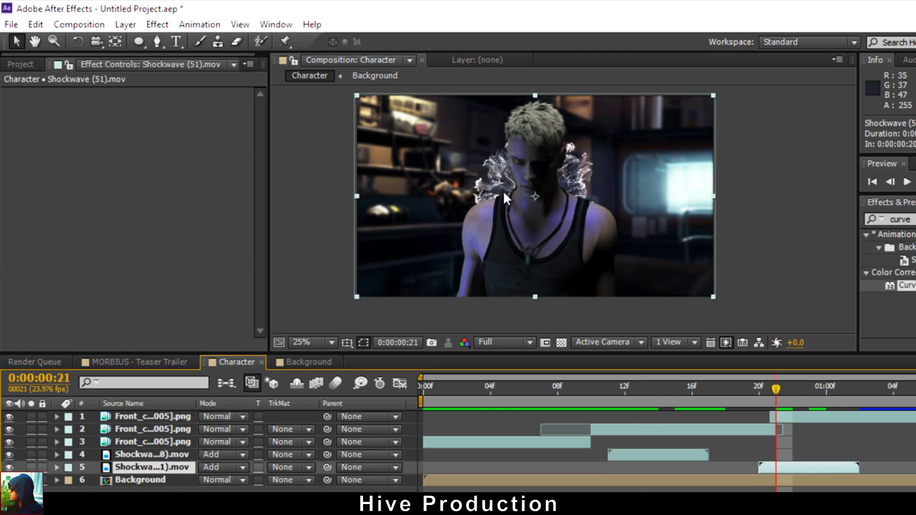
scroll(500, 162, up, 1)
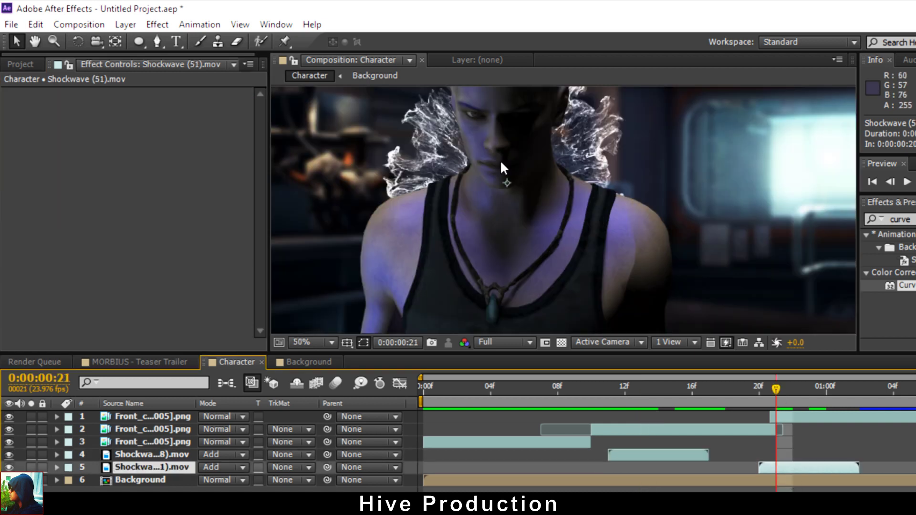
click(794, 468)
scroll(538, 239, down, 2)
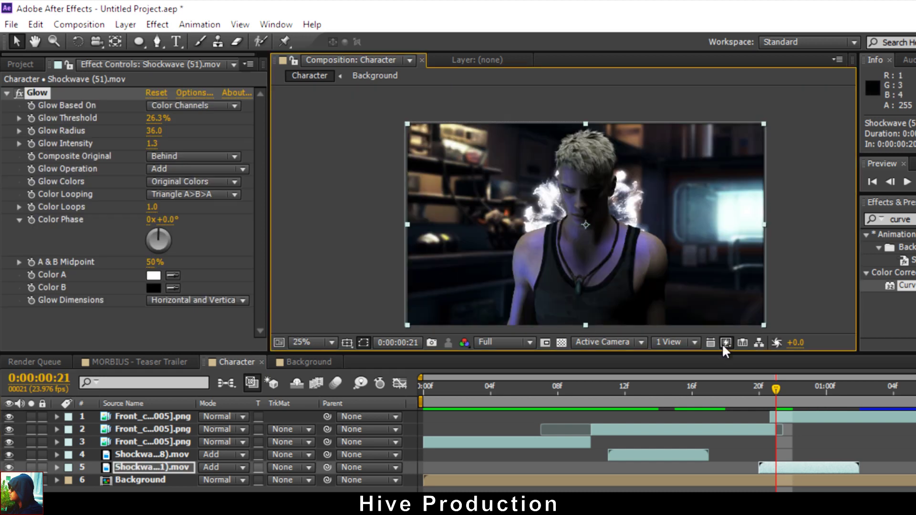
Scale the Shockwave (51) layer to 191% to match the Shockwave (48) layer
click(625, 389)
click(632, 454)
key(s)
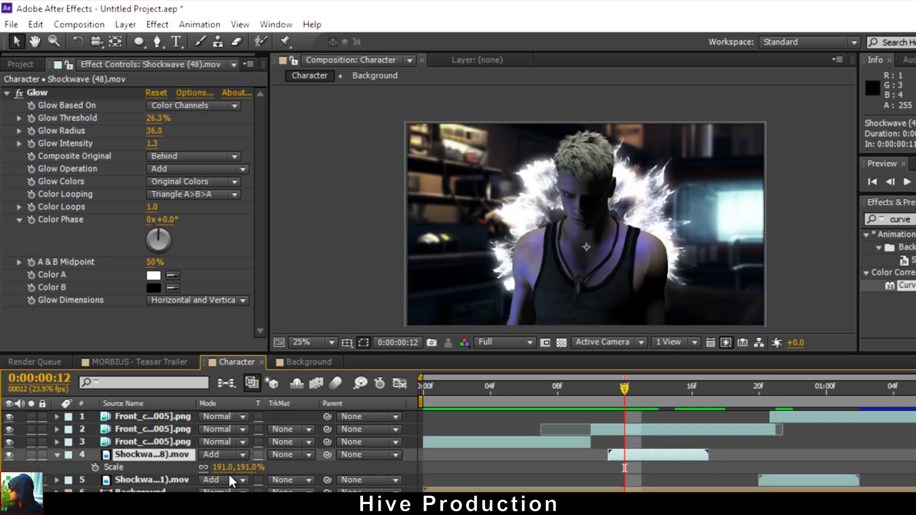
click(792, 389)
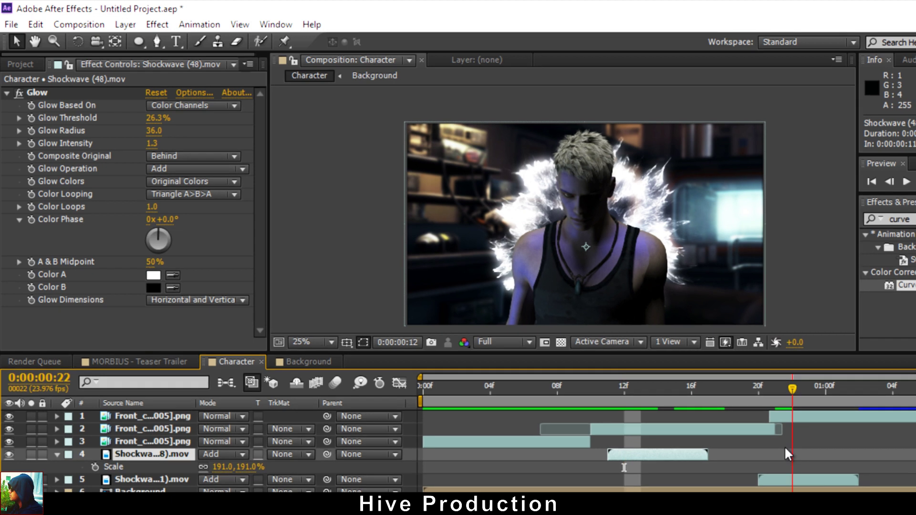
click(792, 480)
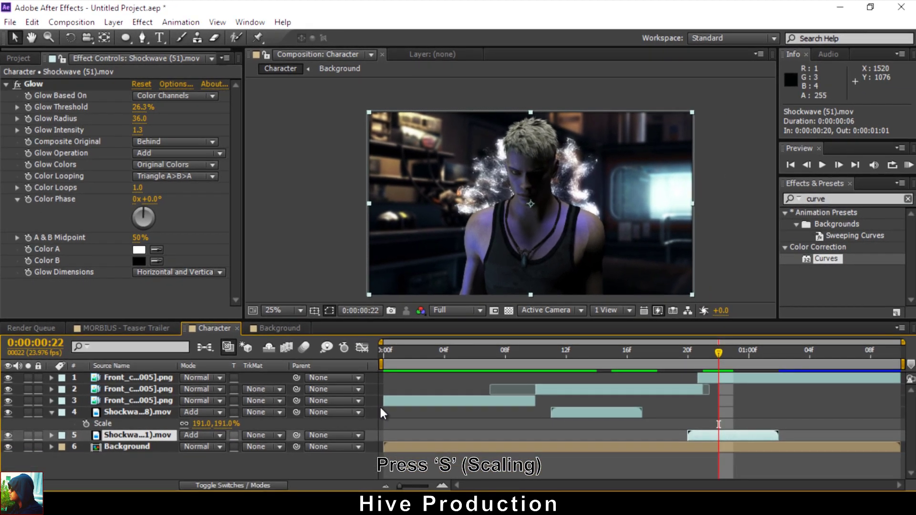
key(s)
click(202, 447)
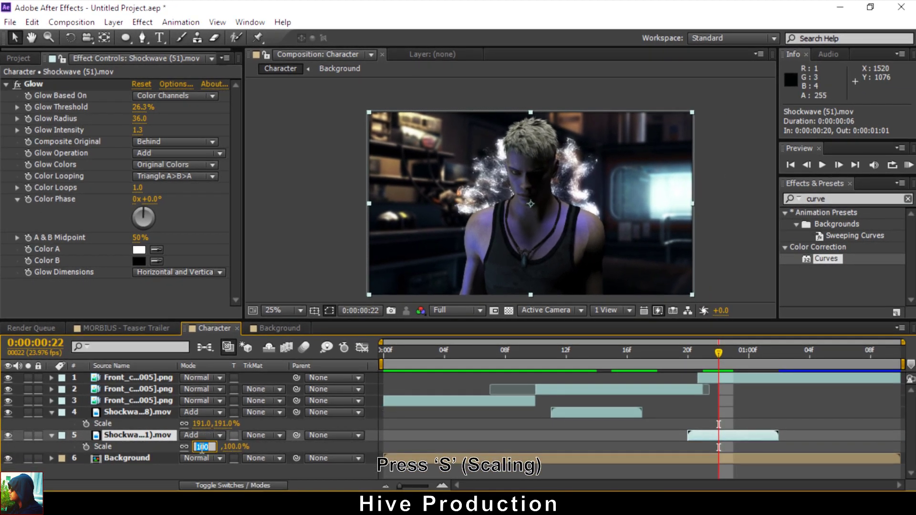
text(191)
key(Return)
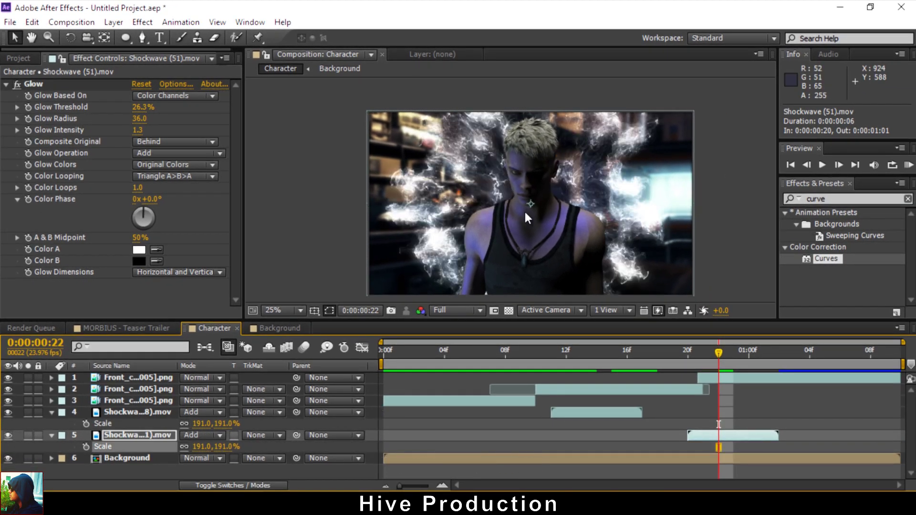
Move the Shockwave (51) layer down to position 976, 656 and play a preview of the Character composition
drag(600, 209, 602, 221)
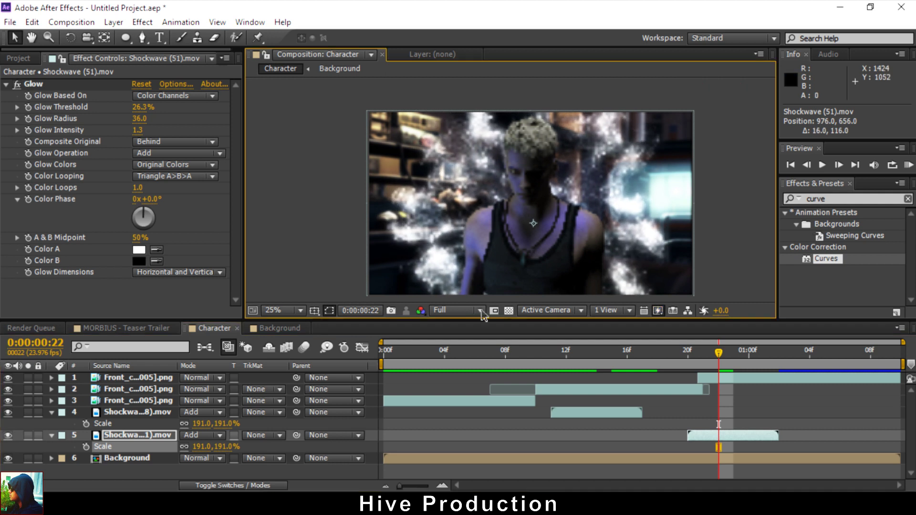
click(643, 351)
drag(600, 355, 765, 368)
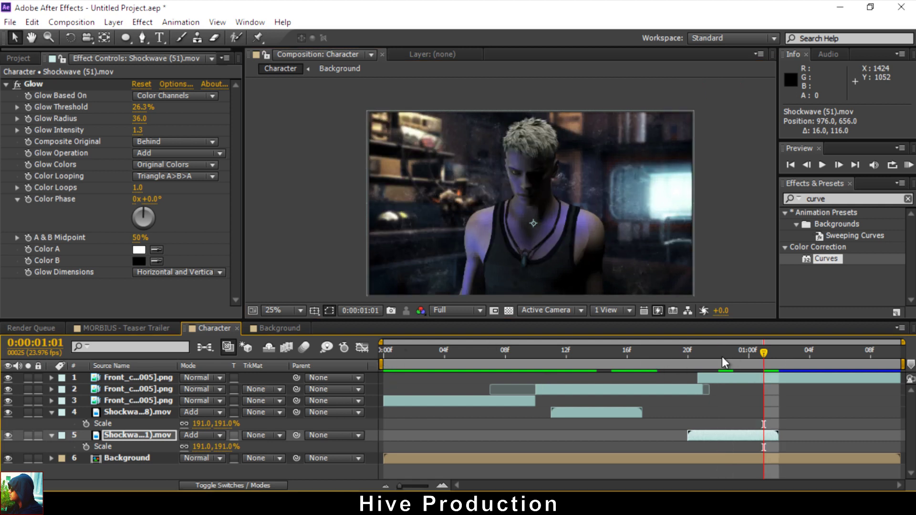
key(KP_0)
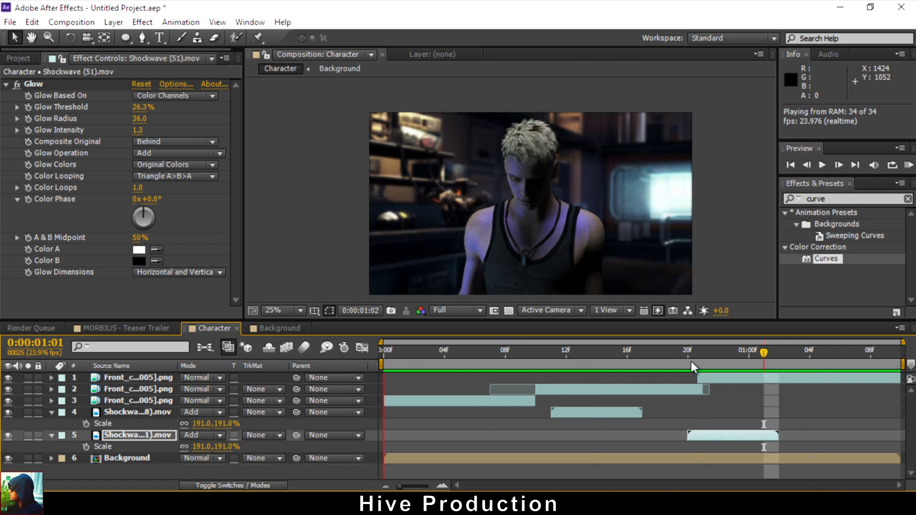
key(space)
Enlarge the timeline area and open the Background composition at frame 10
click(551, 351)
drag(582, 351, 533, 368)
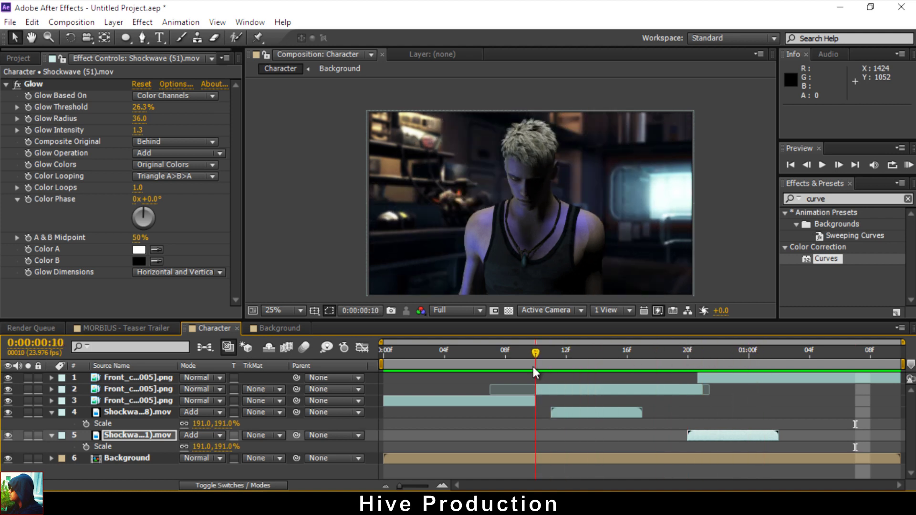
drag(364, 322, 389, 269)
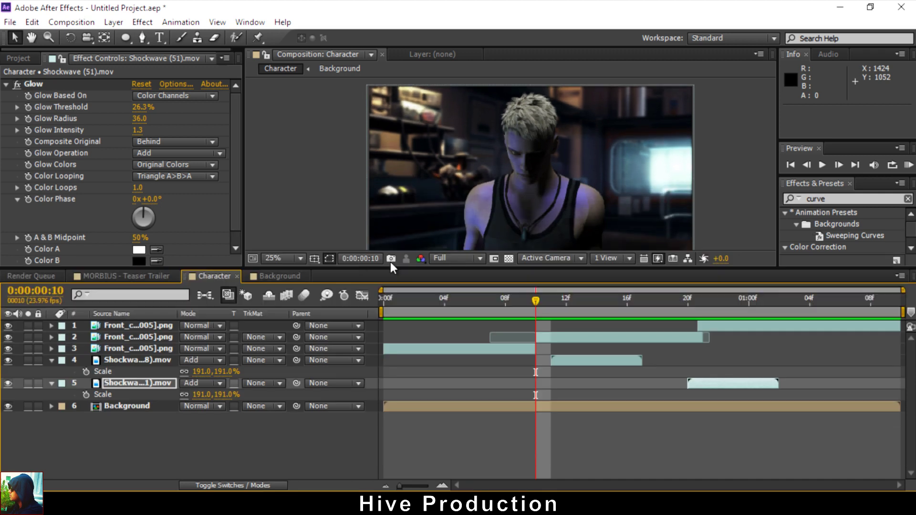
click(263, 277)
click(429, 300)
drag(669, 311, 544, 311)
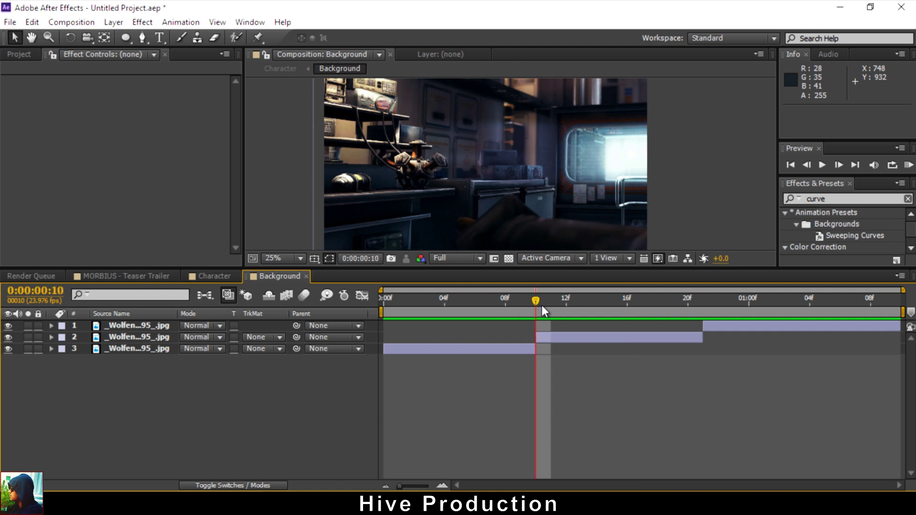
Apply Turbulent Displace to the second background layer and enable keyframing for Amount and Size at frame 10
click(587, 339)
right_click(600, 336)
mouse_move(635, 228)
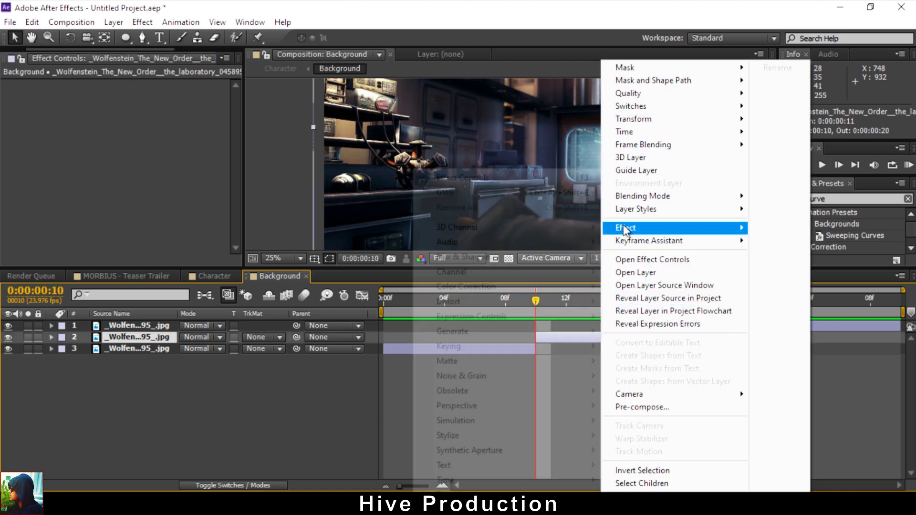
mouse_move(474, 299)
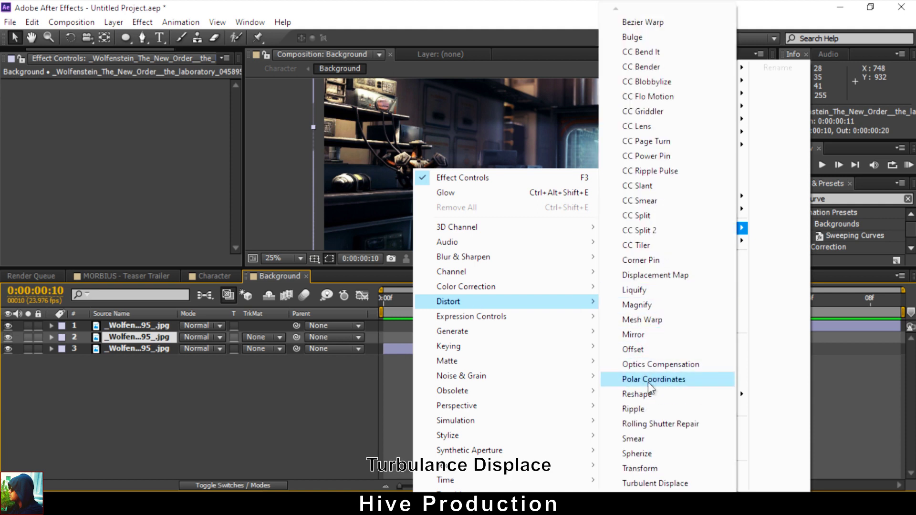
click(647, 484)
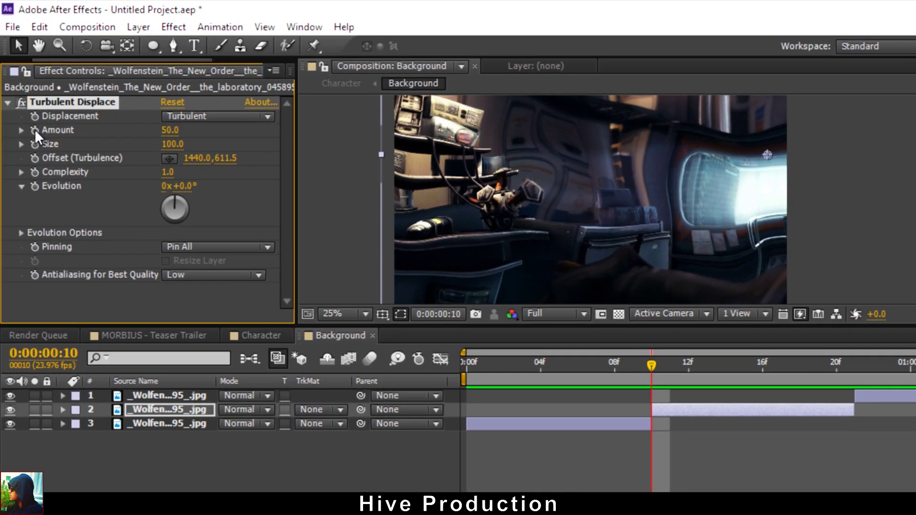
click(28, 106)
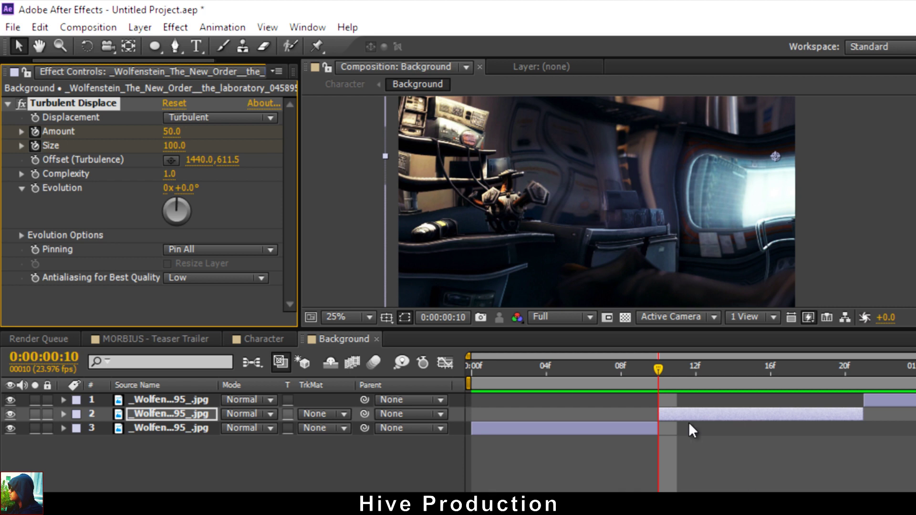
At frame 21, set the second layer's Turbulent Displace Size to 5 and Amount to 200
drag(659, 368, 863, 380)
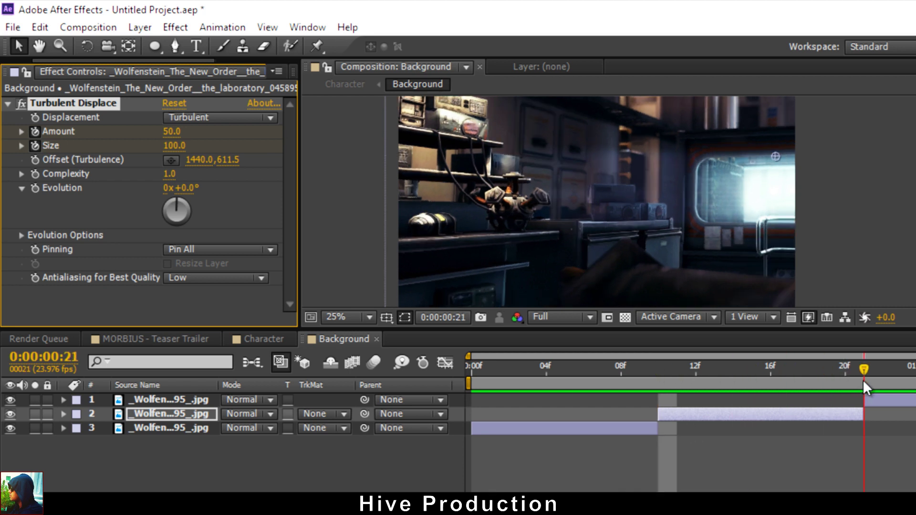
click(173, 148)
text(50)
key(Return)
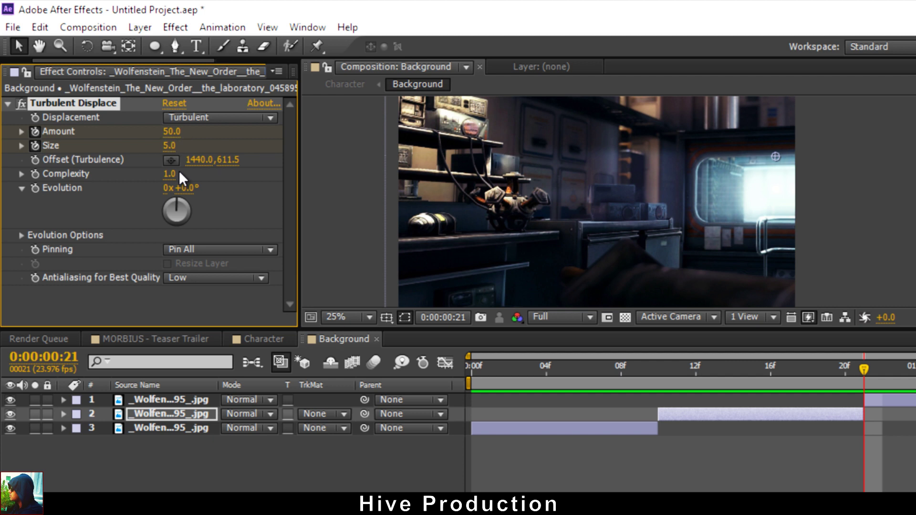
click(171, 133)
key(Return)
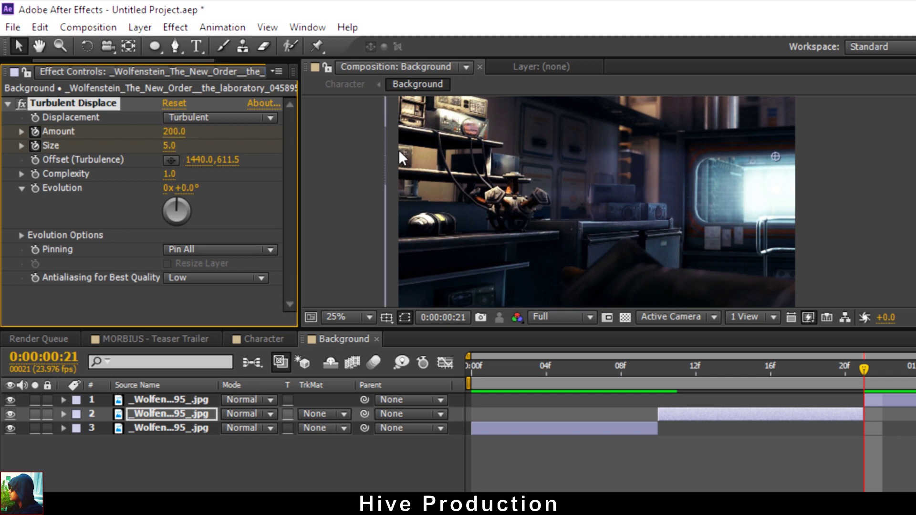
Check the animated distortion up to frame 18, reveal the second layer's keyframes, and return to frame 10
click(678, 373)
drag(702, 374, 808, 377)
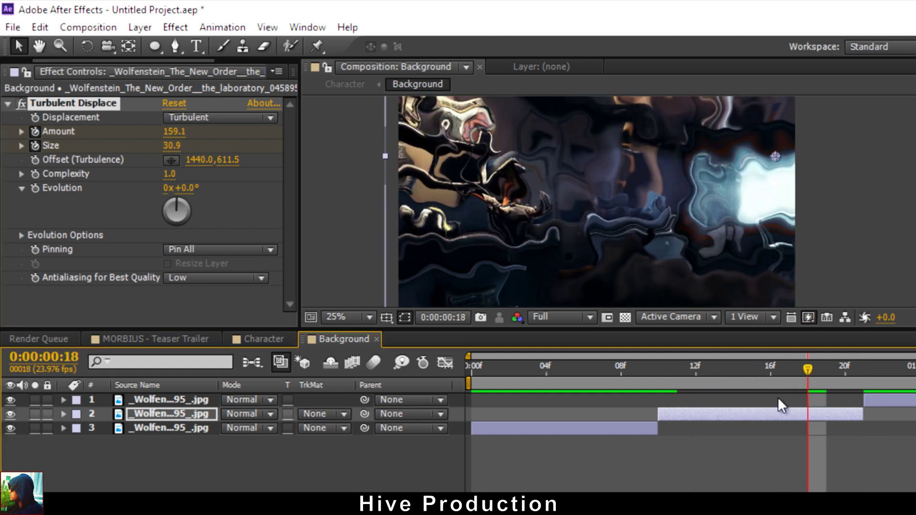
click(786, 414)
key(u)
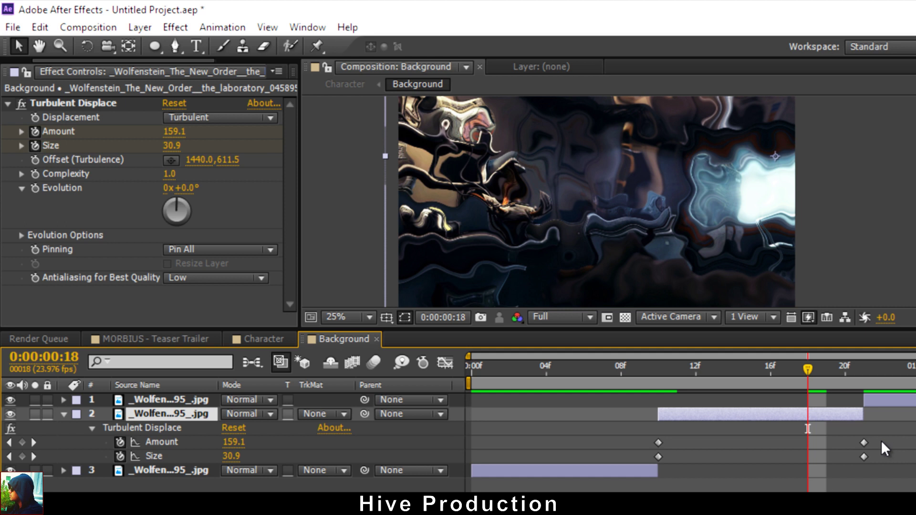
click(859, 456)
click(654, 368)
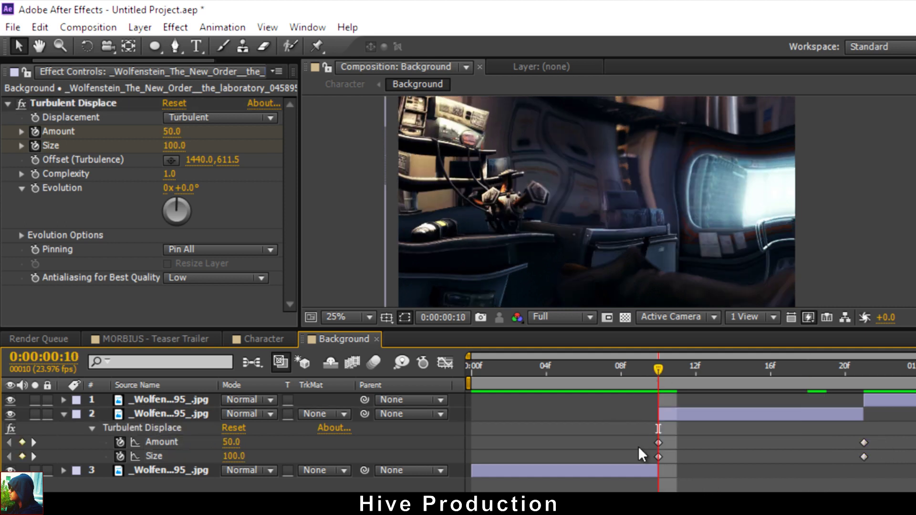
Try a Turbulent Displace Amount of 200 on the second layer at frame 10
click(172, 131)
text(200)
key(Return)
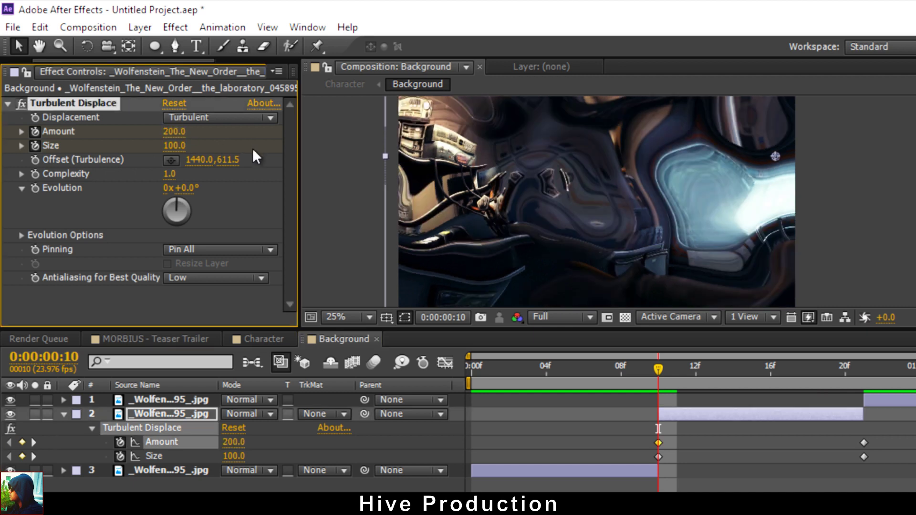
At frame 10, set the second layer's Turbulent Displace Amount to 0 and Size to 2
click(171, 132)
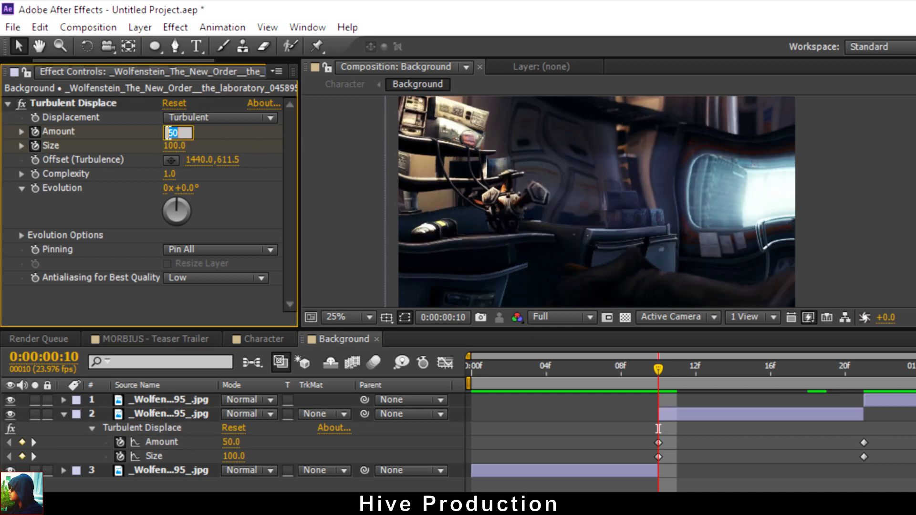
text(0)
key(Return)
click(176, 145)
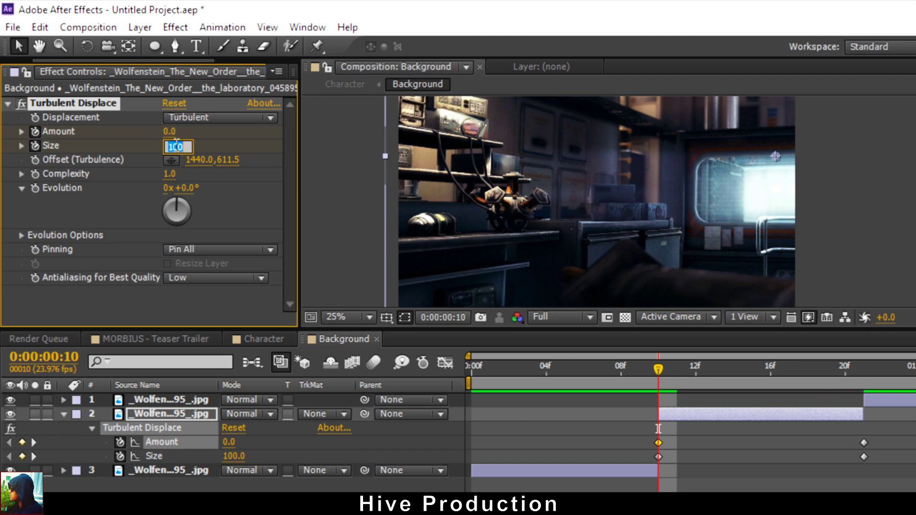
text(2)
key(Return)
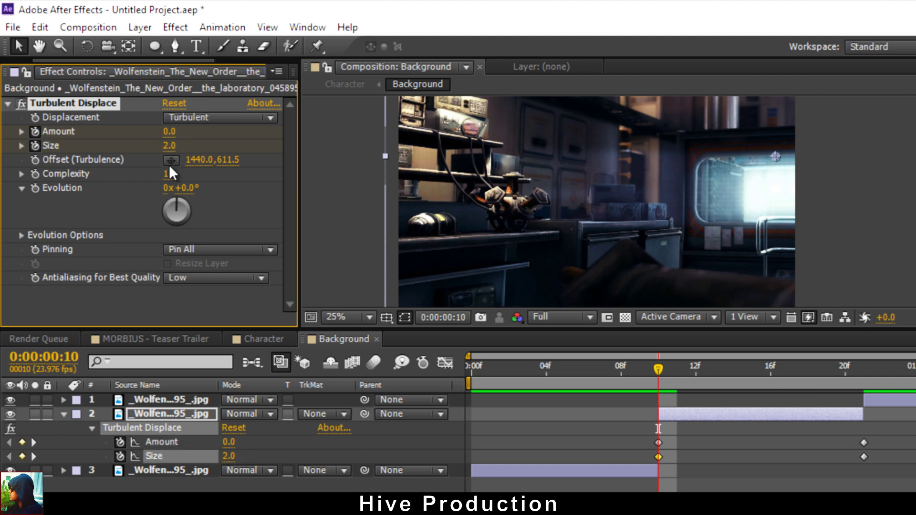
click(170, 146)
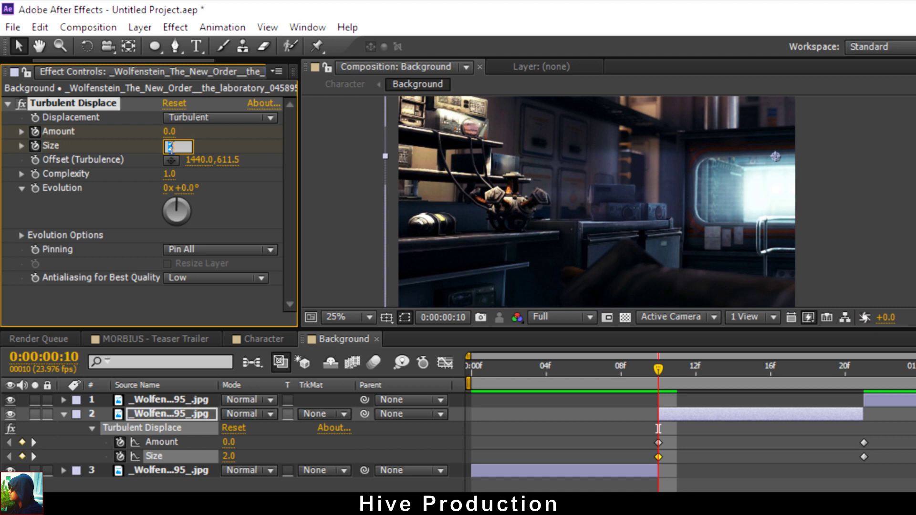
key(Return)
Move the second layer's ending Amount and Size keyframes from frame 21 to frame 20 and scrub through the result
drag(861, 367, 867, 377)
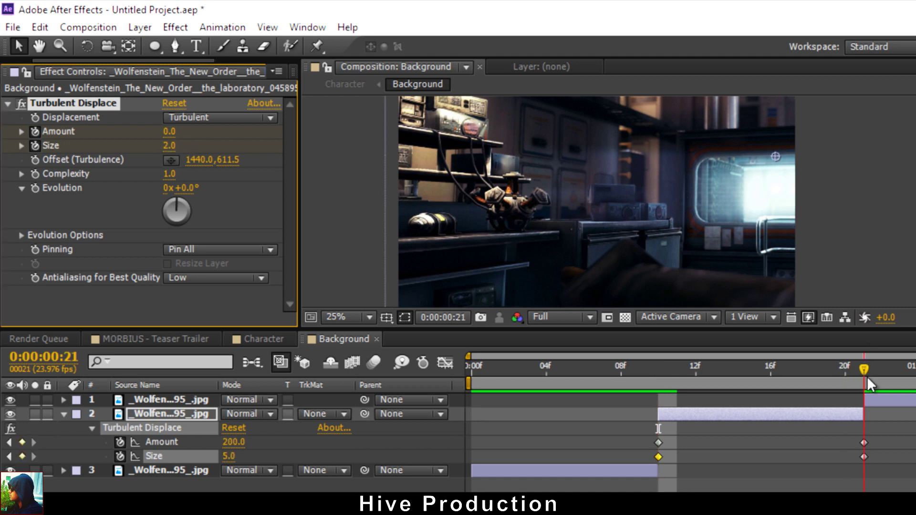
click(864, 443)
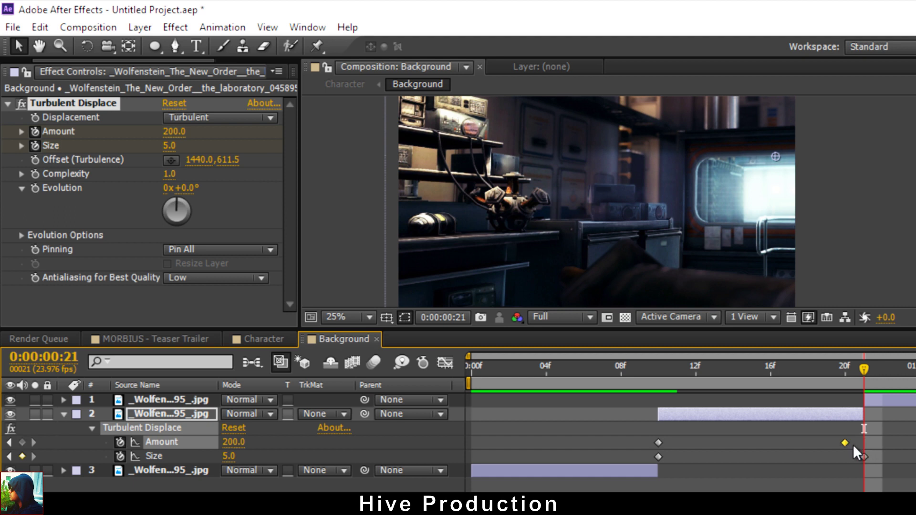
drag(862, 457, 845, 457)
drag(806, 374, 843, 379)
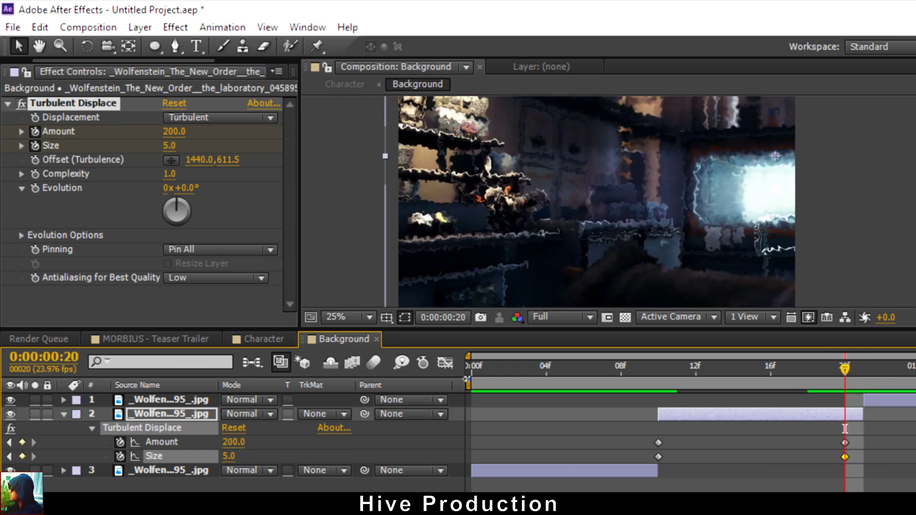
drag(666, 378, 915, 398)
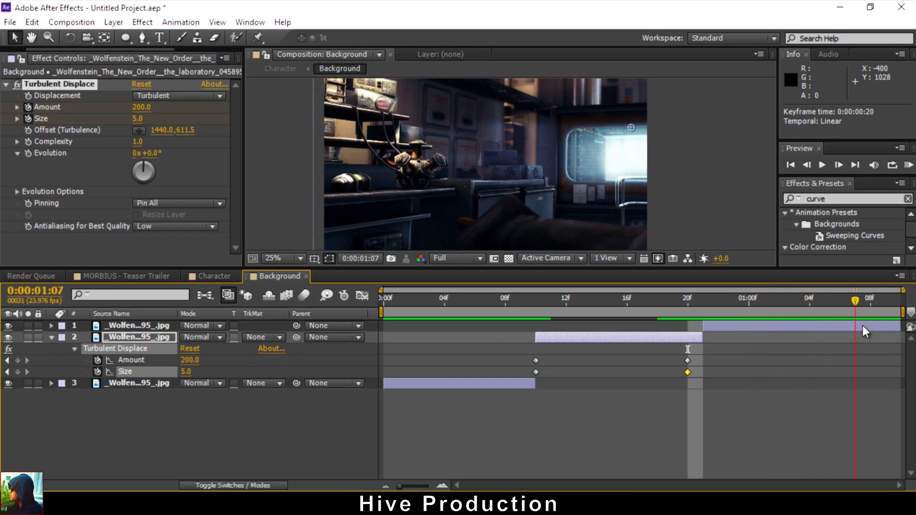
Open the Character composition and examine the background distortion behind the character up to 0:00:01:00
click(214, 276)
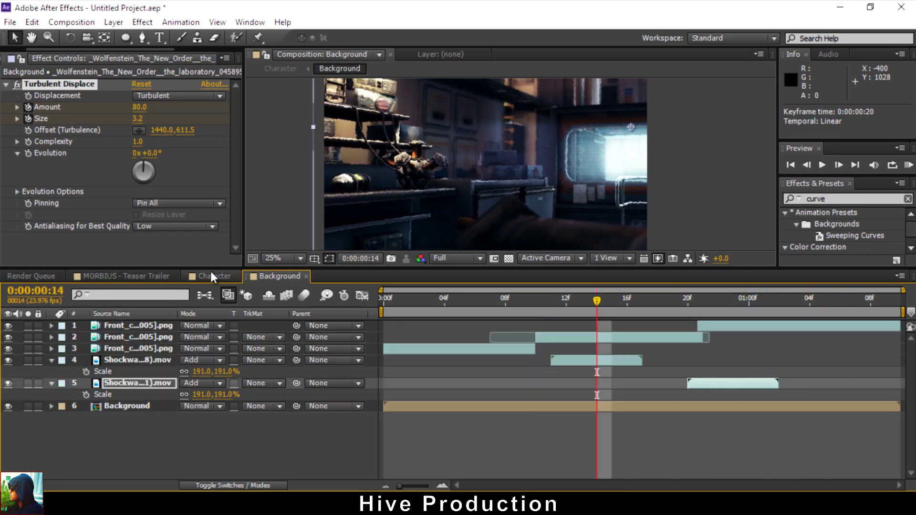
drag(600, 308, 657, 305)
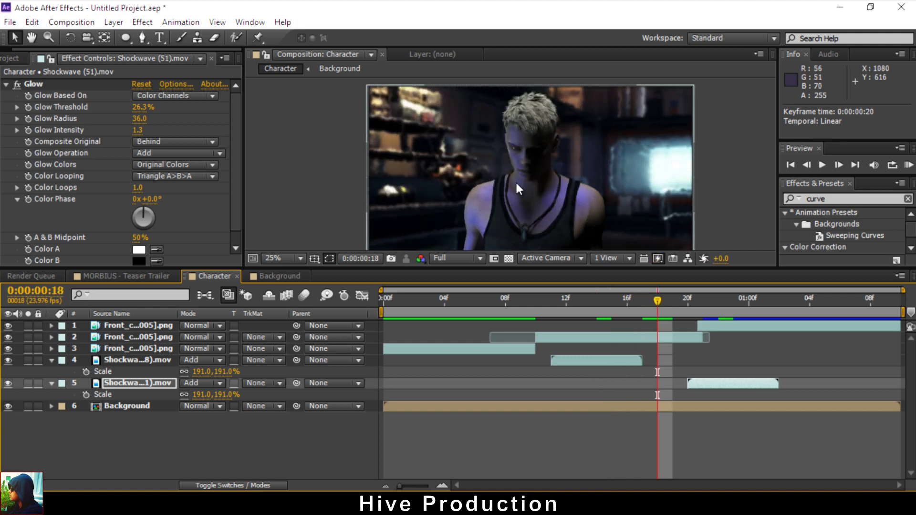
scroll(428, 143, up, 2)
key(shift+Page_Up)
key(Page_Up)
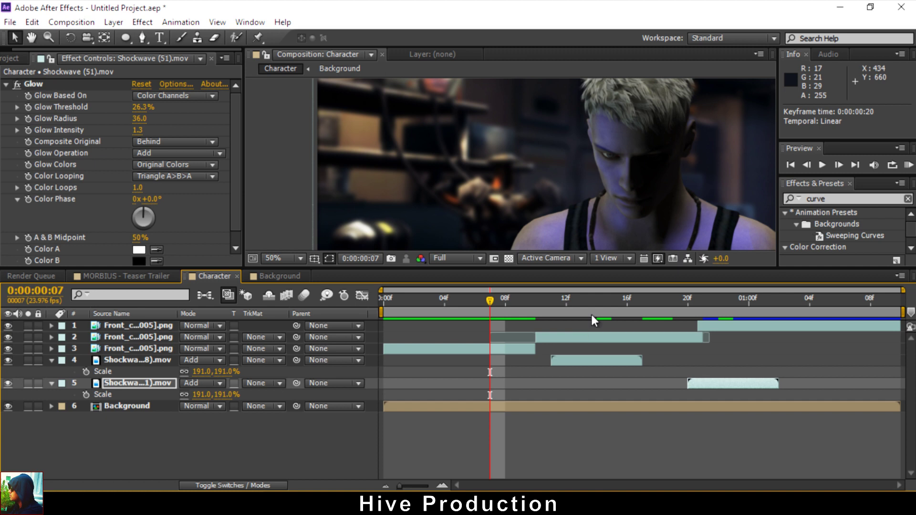
drag(638, 301, 683, 302)
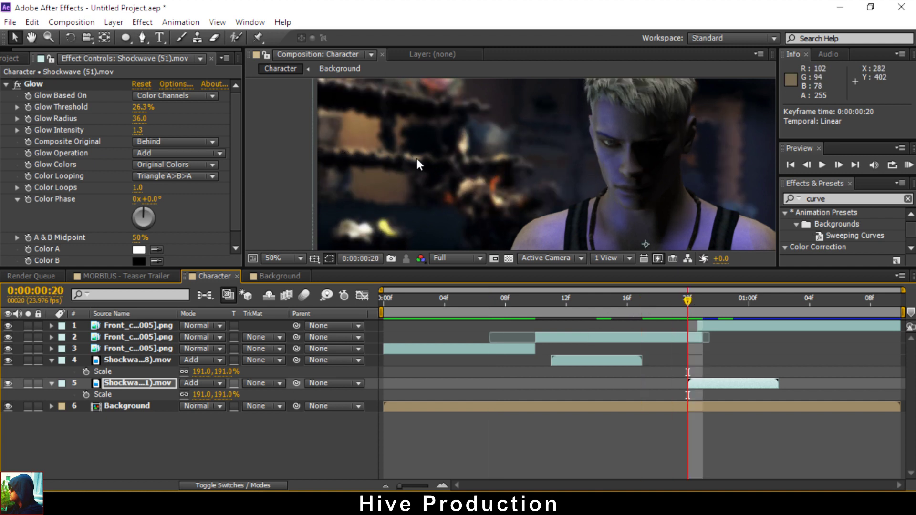
scroll(591, 164, down, 1)
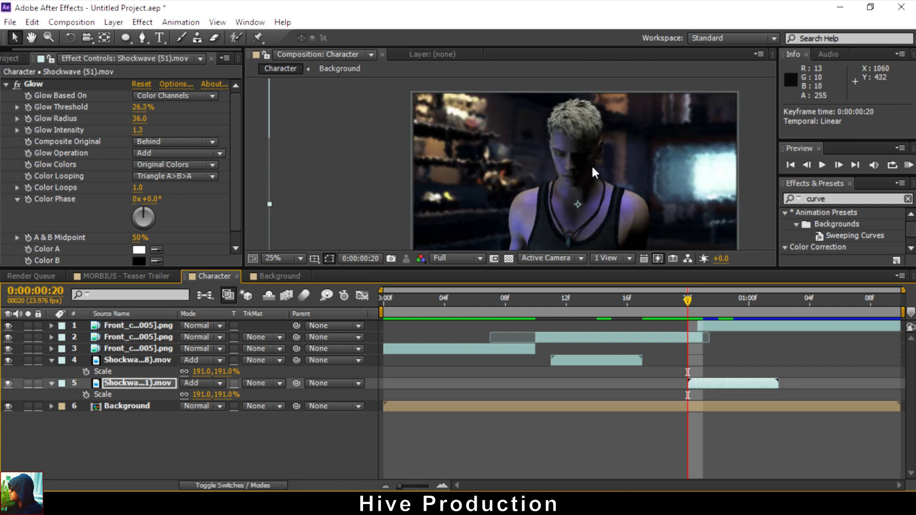
drag(591, 165, 511, 150)
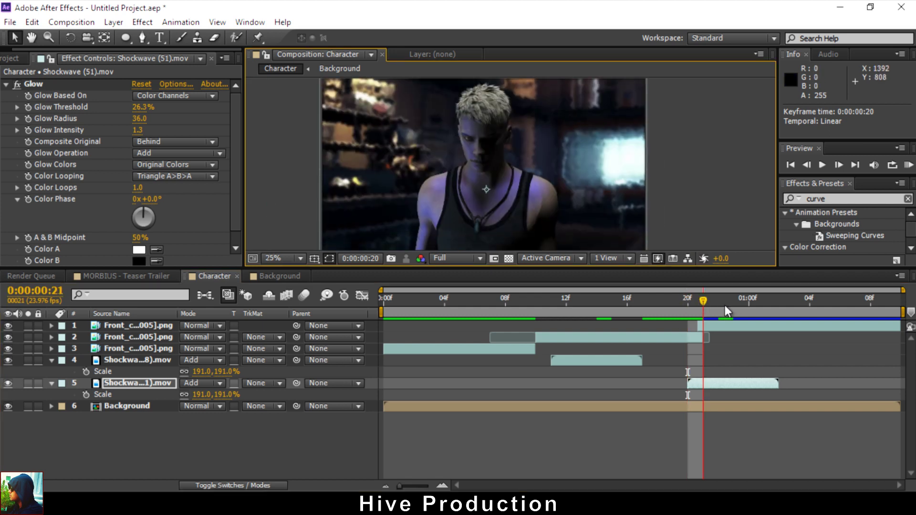
drag(725, 310, 748, 307)
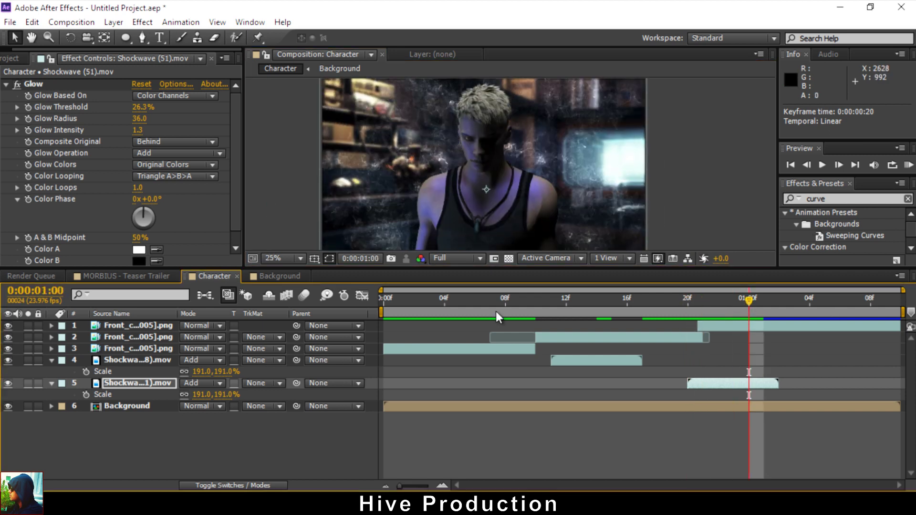
In the Background composition at frame 21, apply Turbulent Displace to the first layer with keyframed Amount and Size
click(279, 275)
click(709, 304)
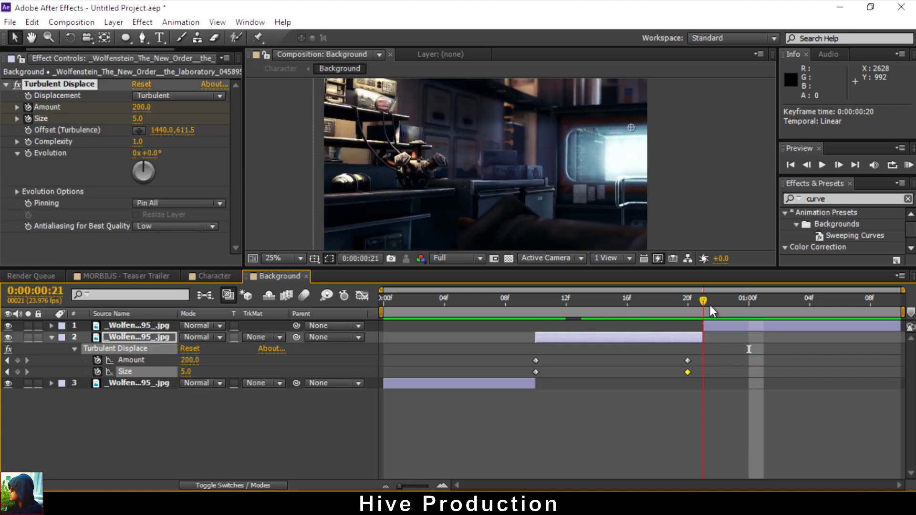
click(726, 324)
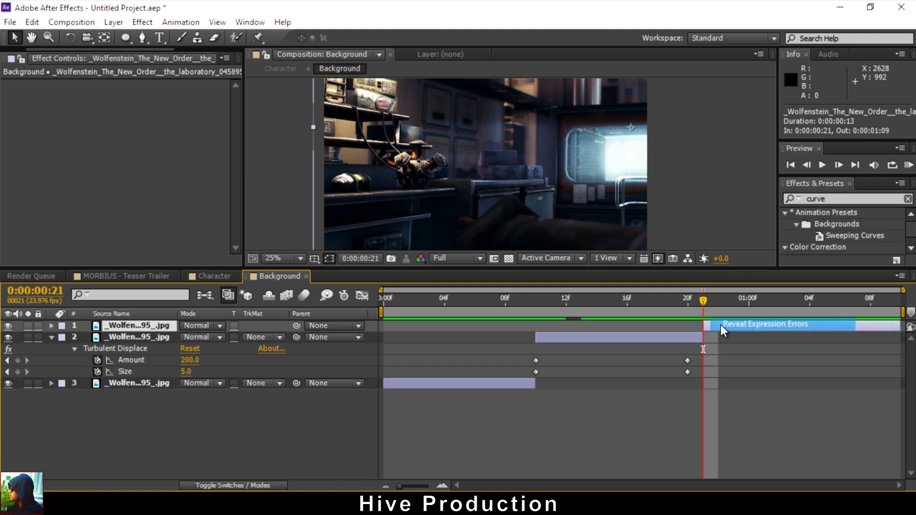
right_click(720, 325)
mouse_move(747, 233)
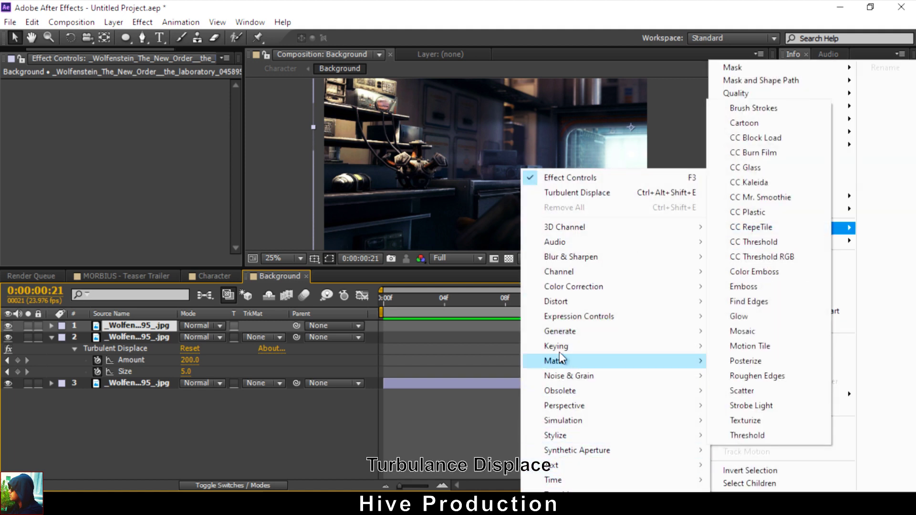
mouse_move(556, 301)
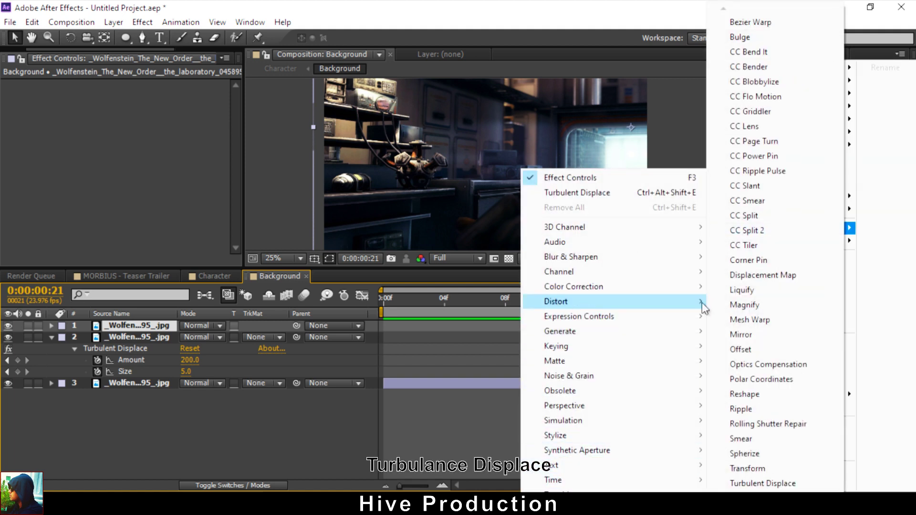
click(753, 484)
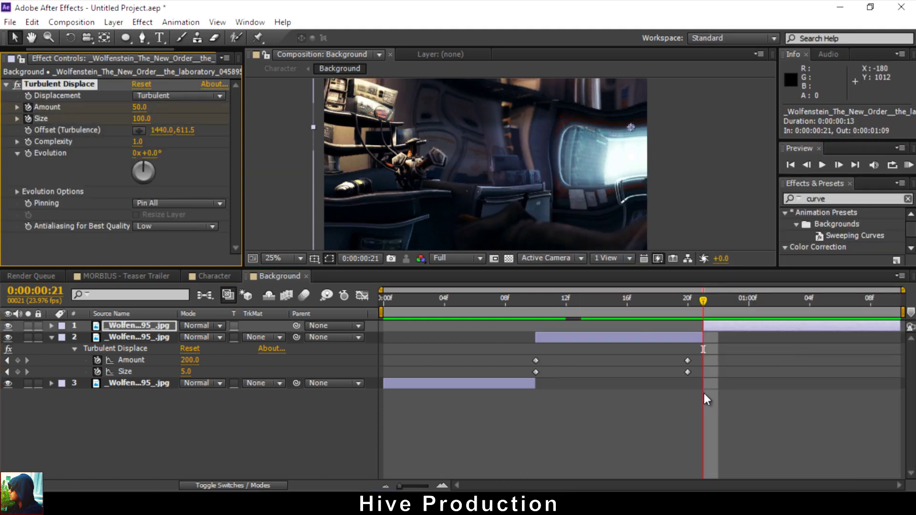
click(714, 328)
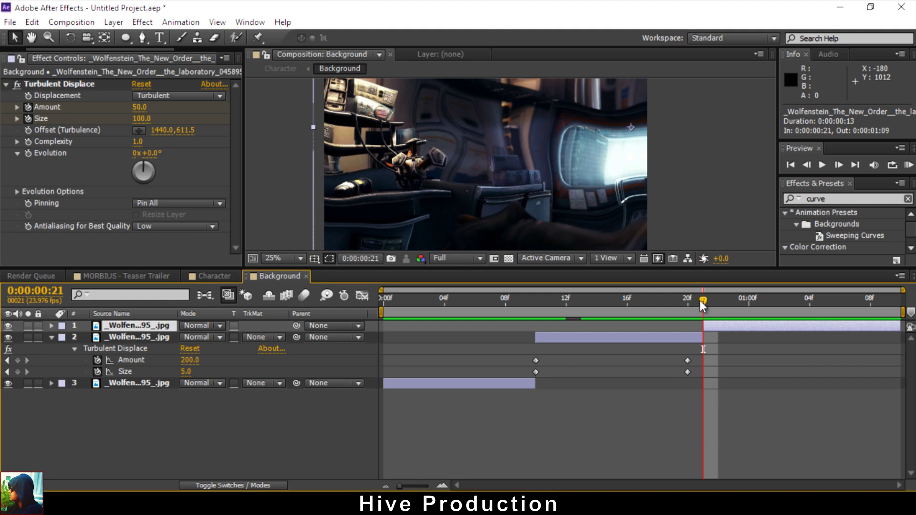
Try an Amount of 0 and a Size of 2 for the first layer's Turbulent Displace at frame 21
click(136, 109)
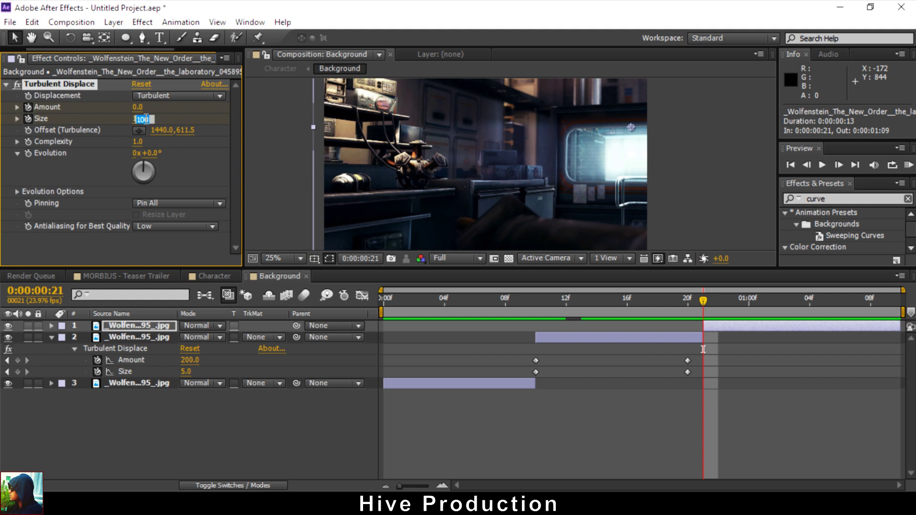
text(2)
key(Return)
At frame 21, set the first layer's Turbulent Displace Size to 5 and Amount to 200
click(139, 119)
text(5)
key(Return)
click(138, 108)
text(200)
key(Return)
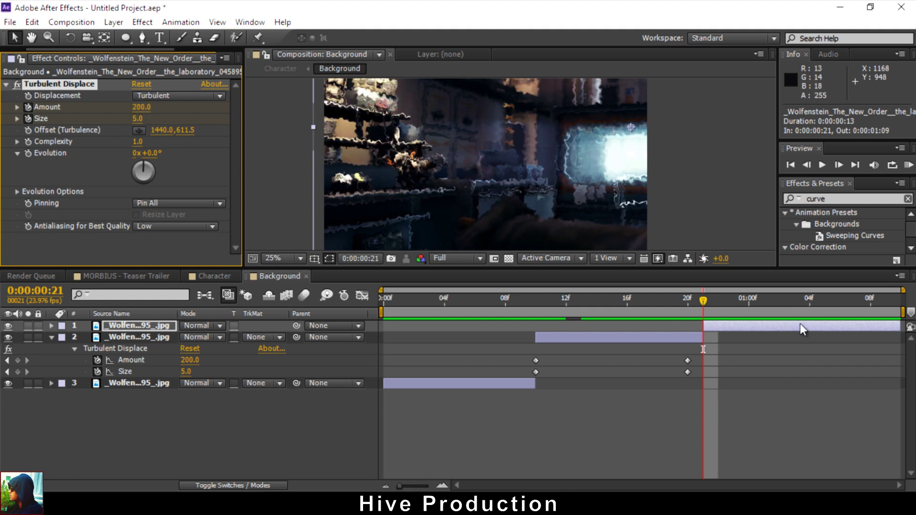
Reveal the first layer's keyframes and set its Turbulent Displace Amount to 400 at 0:00:01:09
key(u)
drag(702, 302, 896, 321)
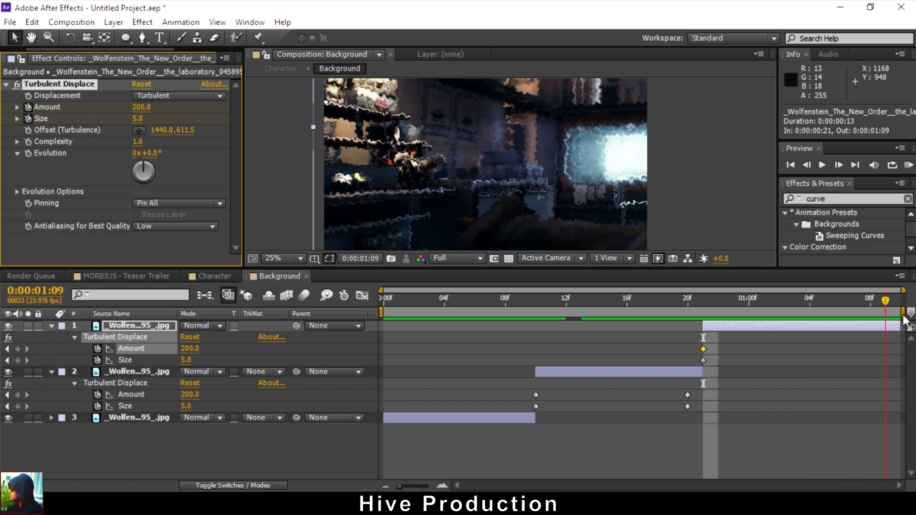
click(143, 106)
text(400)
key(Return)
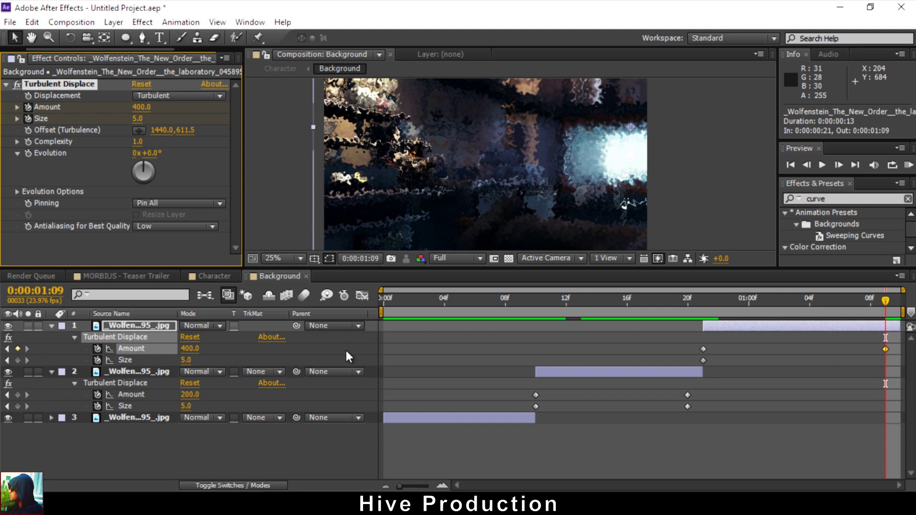
Examine the distortion in the Background composition, and then behind the character in the Character composition up to 0:00:01:06
click(701, 302)
mouse_move(762, 305)
mouse_down()
mouse_move(830, 307)
mouse_move(489, 304)
mouse_move(746, 309)
mouse_up()
drag(835, 314, 888, 310)
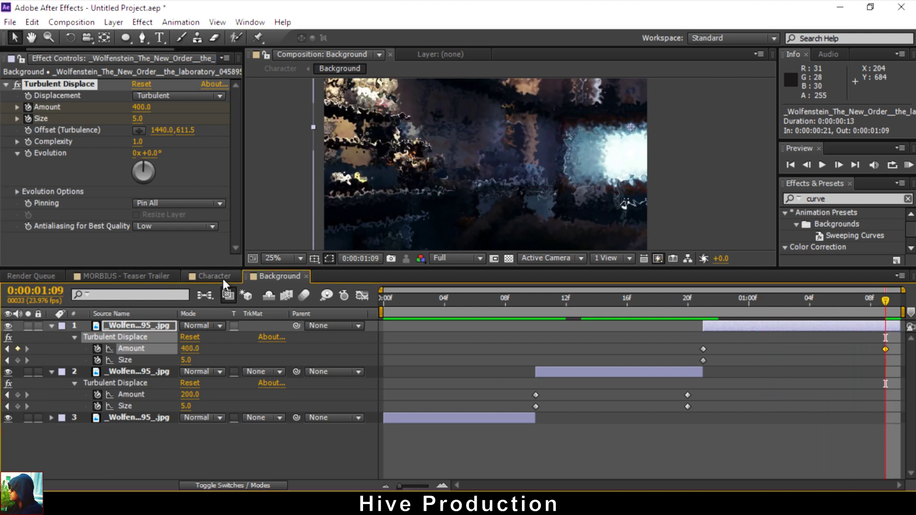
click(216, 276)
drag(443, 310, 426, 306)
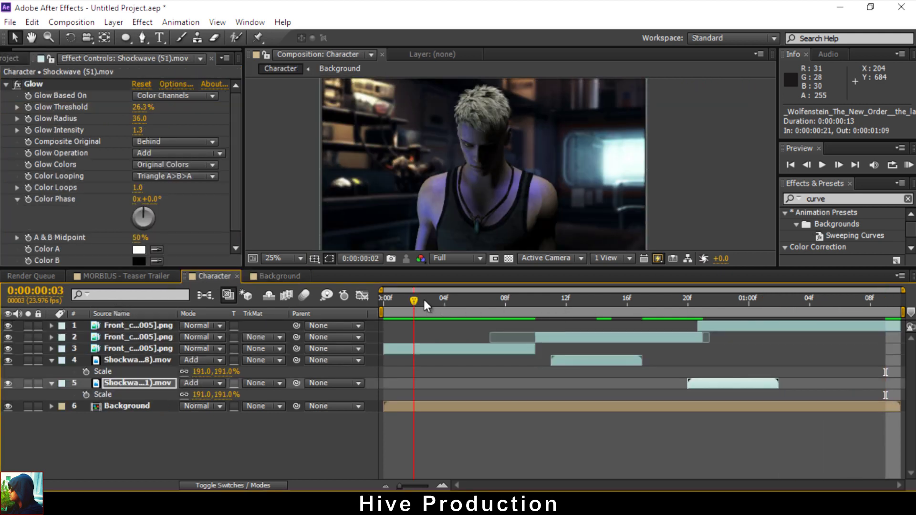
drag(513, 301, 803, 307)
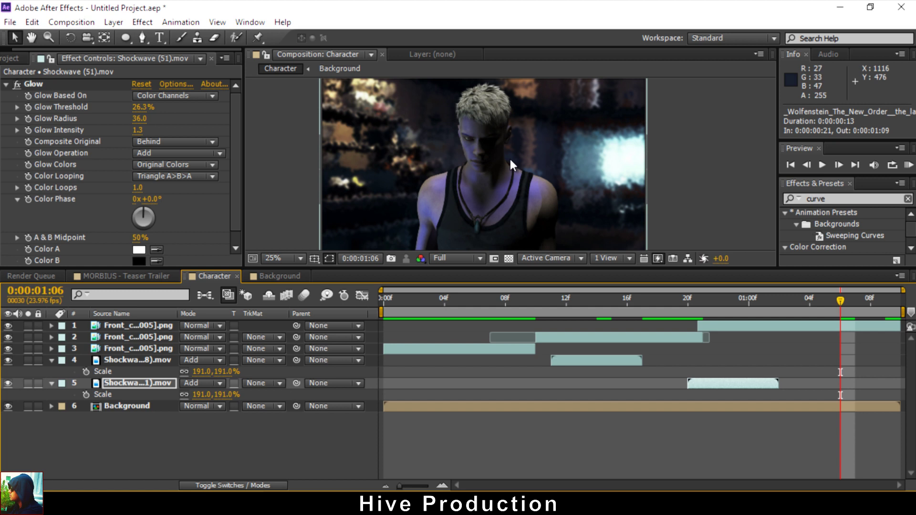
Enlarge the composition viewer, check the shockwave at frame 22, and collapse the two shockwave layers' properties
scroll(510, 159, down, 1)
drag(472, 269, 472, 336)
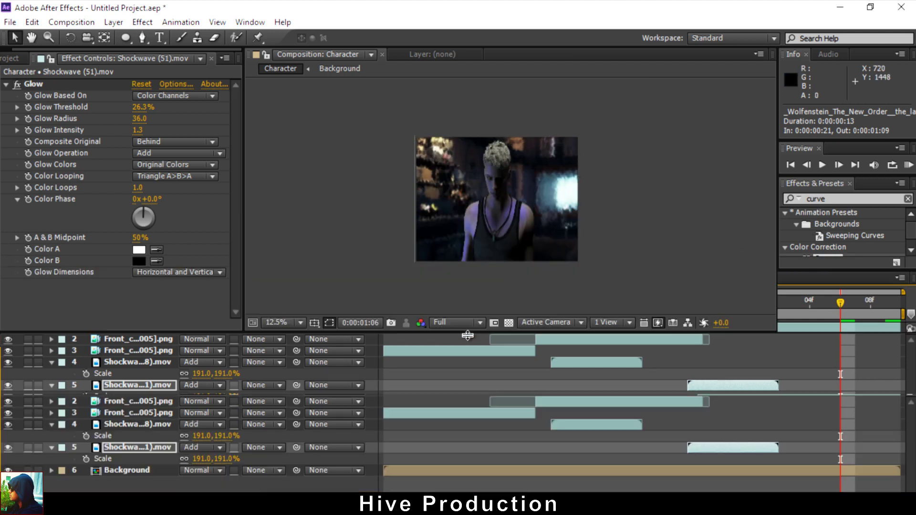
scroll(506, 231, up, 1)
drag(574, 375, 718, 374)
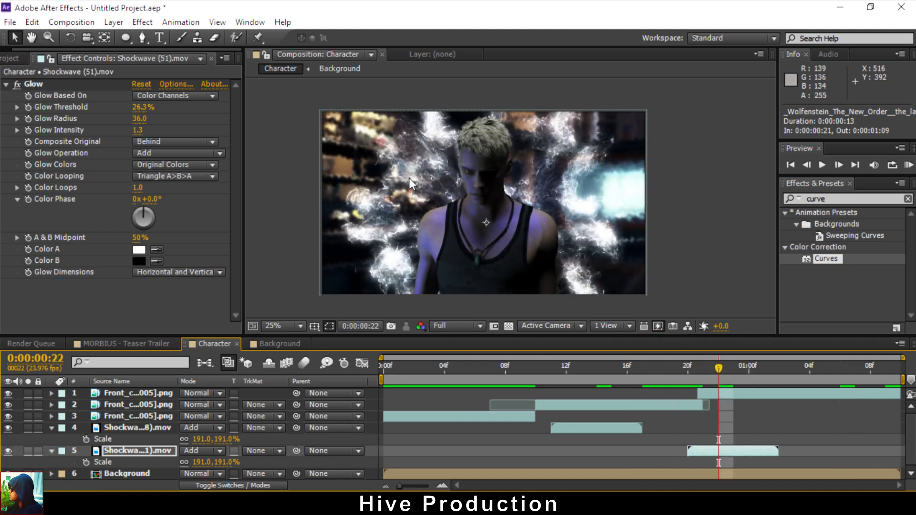
click(51, 427)
click(51, 439)
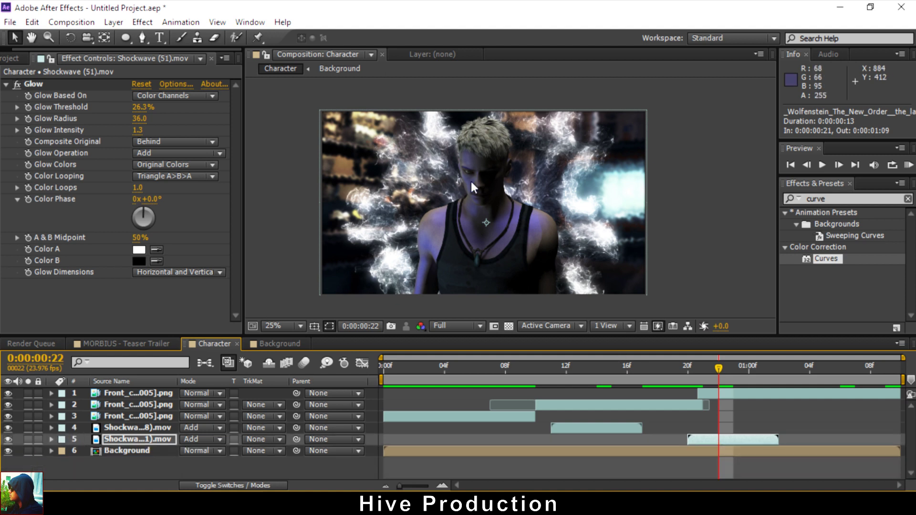
Create a 1920 x 1080 dark gray solid in the Character composition and place it directly above the Background layer
click(460, 366)
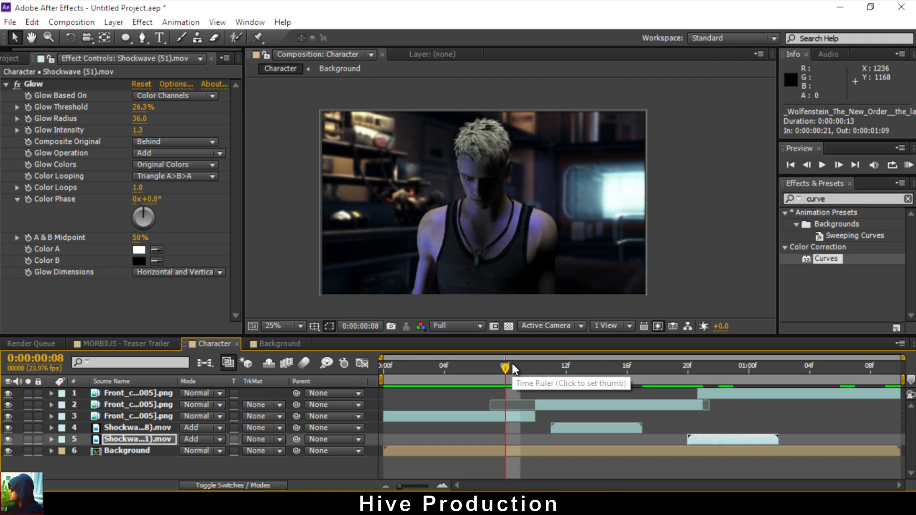
drag(508, 368, 596, 376)
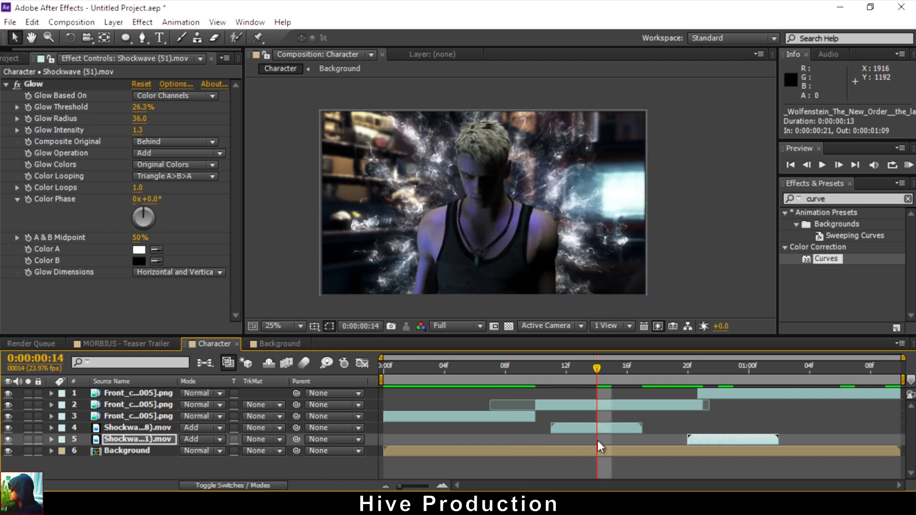
mouse_move(542, 367)
mouse_down()
mouse_move(587, 366)
mouse_move(559, 370)
mouse_up()
right_click(579, 466)
mouse_move(608, 322)
click(457, 359)
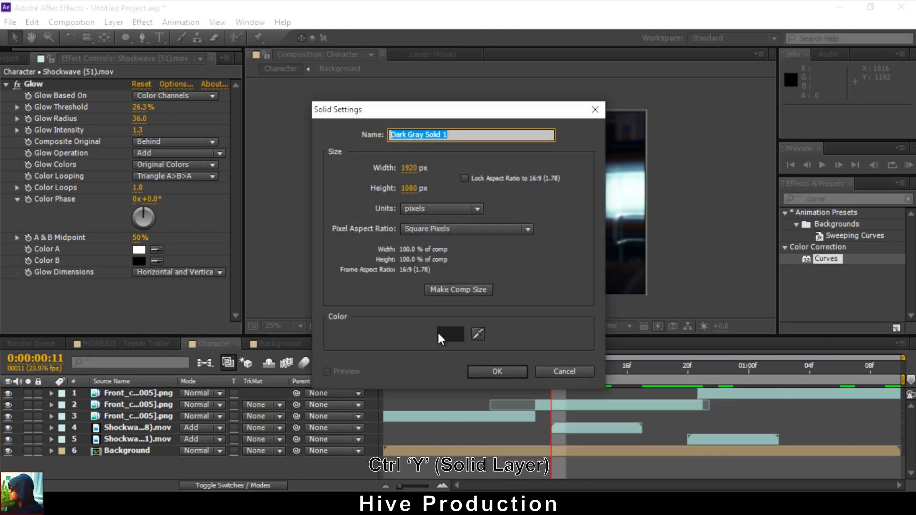
click(489, 372)
drag(141, 396, 121, 454)
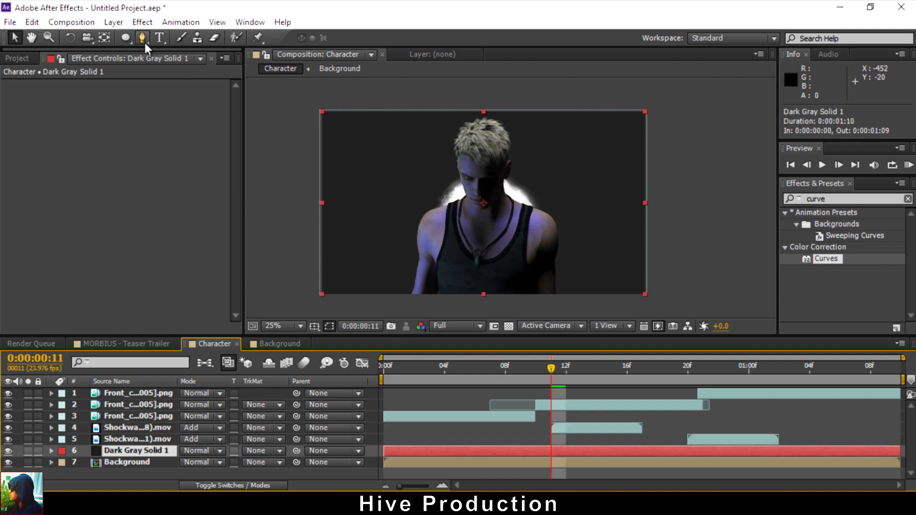
Draw a tall elliptical mask around the character on the dark gray solid and feather it by 159 pixels
click(125, 37)
drag(422, 159, 548, 342)
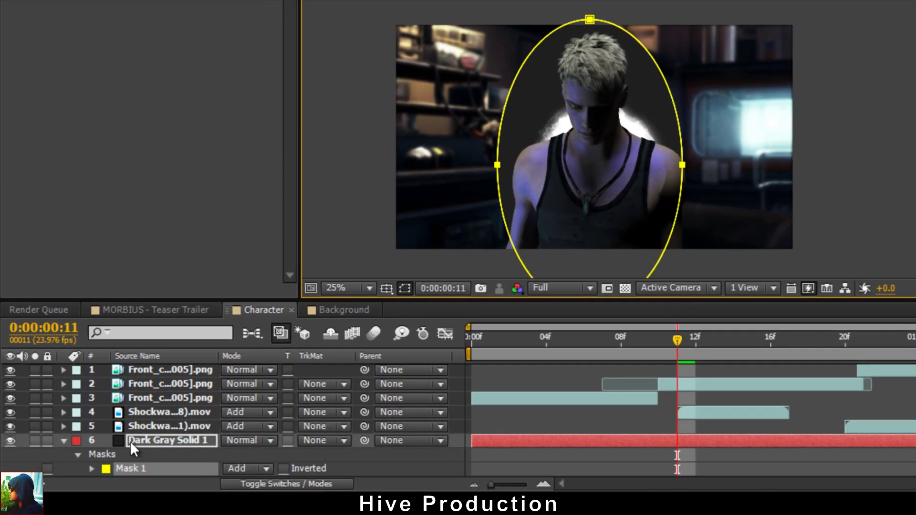
key(f)
drag(242, 470, 372, 471)
Set the dark gray solid's blending mode to Overlay and its opacity to 67%
click(250, 440)
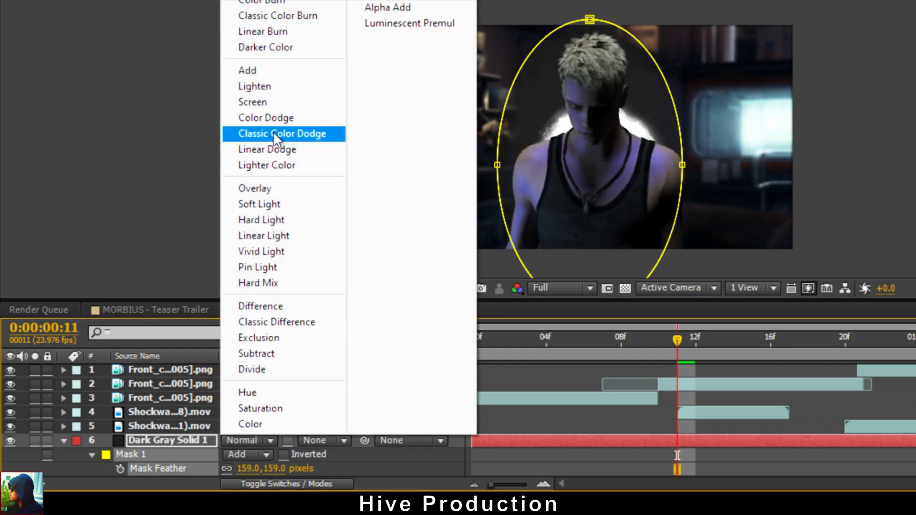
click(255, 188)
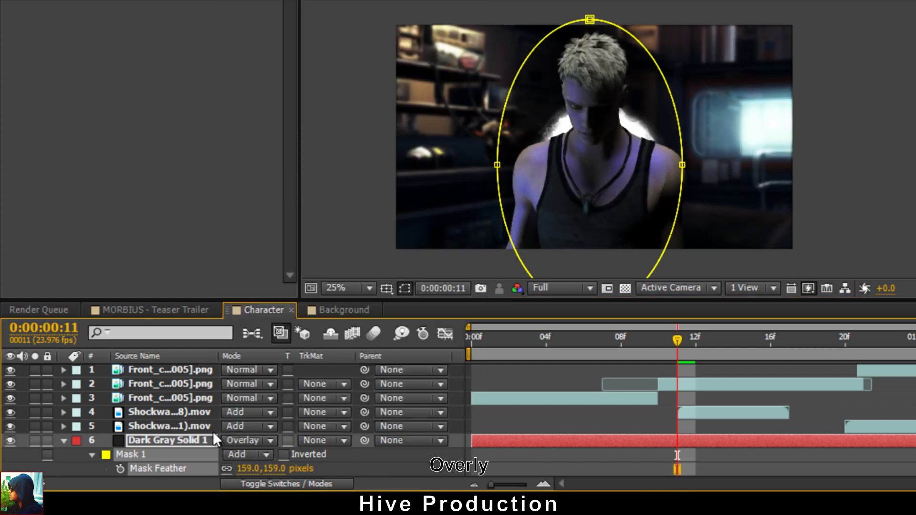
key(t)
mouse_move(229, 455)
mouse_down()
mouse_move(201, 454)
mouse_move(212, 455)
mouse_up()
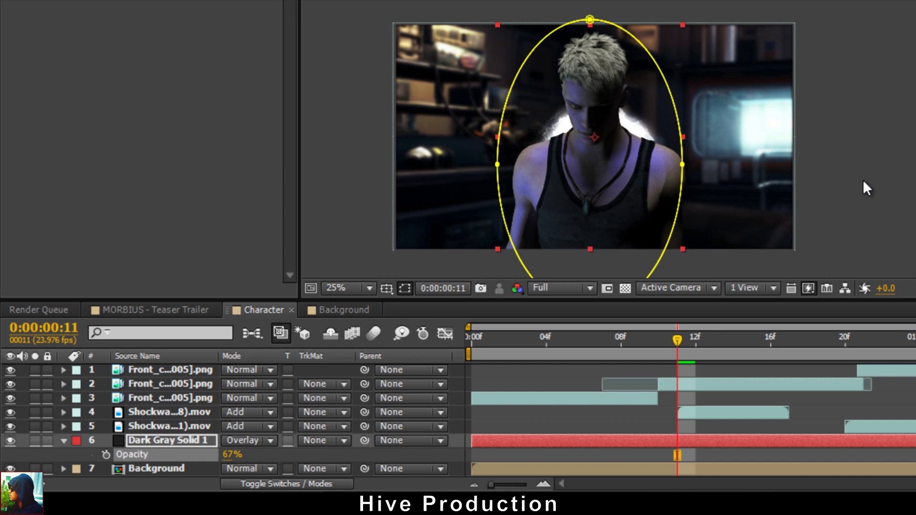
Split the dark gray solid at frame 11, where the first shockwave starts, and delete its earlier part
key(ctrl+Up)
key(ctrl+Up)
drag(509, 349, 610, 344)
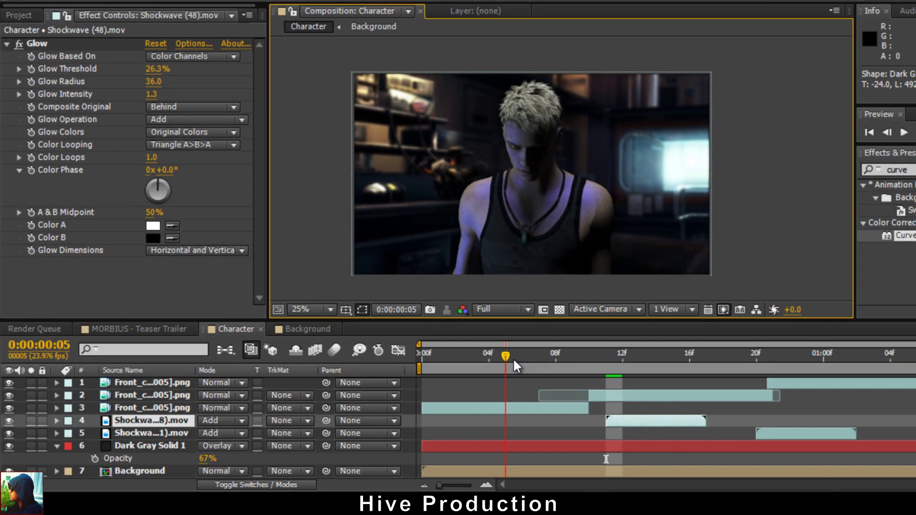
mouse_move(536, 373)
mouse_down()
mouse_move(640, 380)
mouse_move(548, 373)
mouse_up()
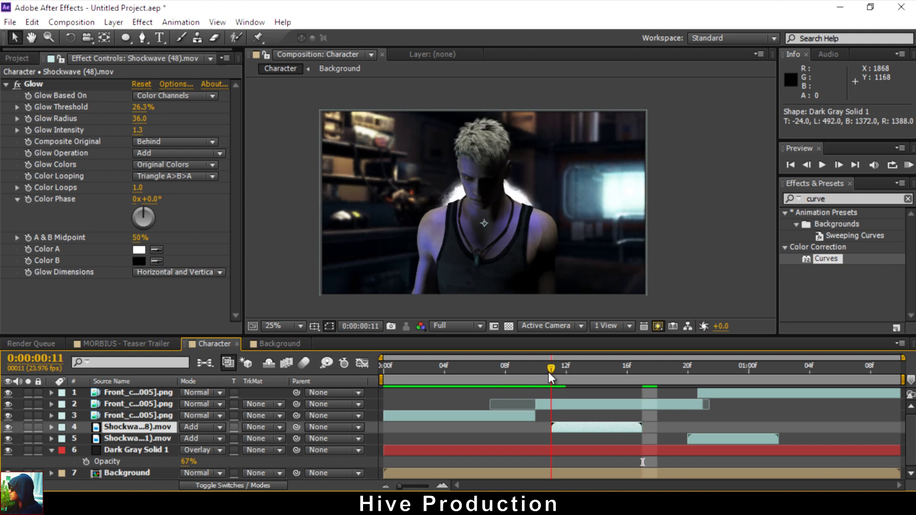
click(539, 451)
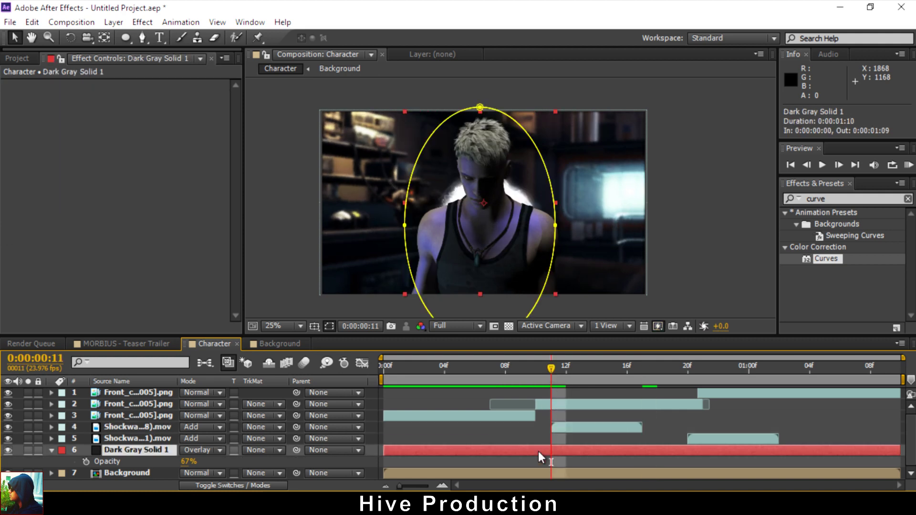
click(32, 22)
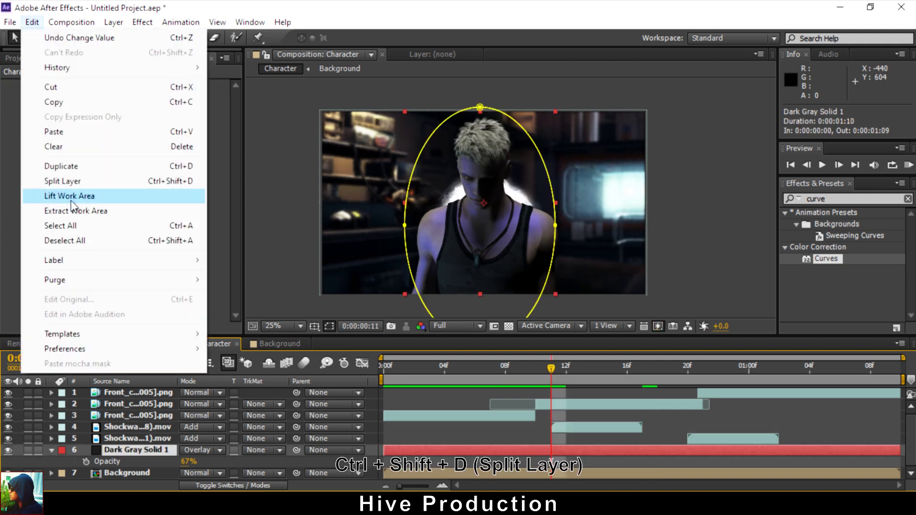
click(72, 181)
click(509, 466)
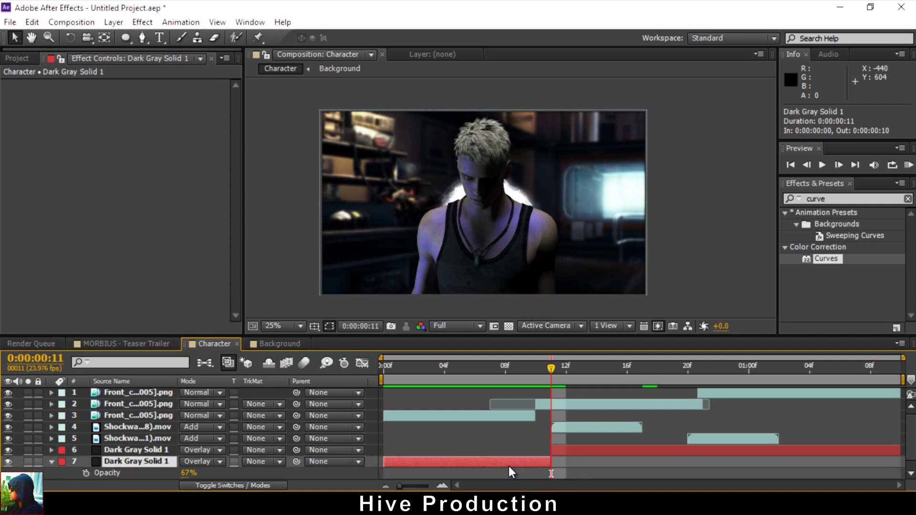
key(Delete)
Examine the darkened area behind the character during the first shockwave, between frames 11 and 16
drag(699, 372, 626, 375)
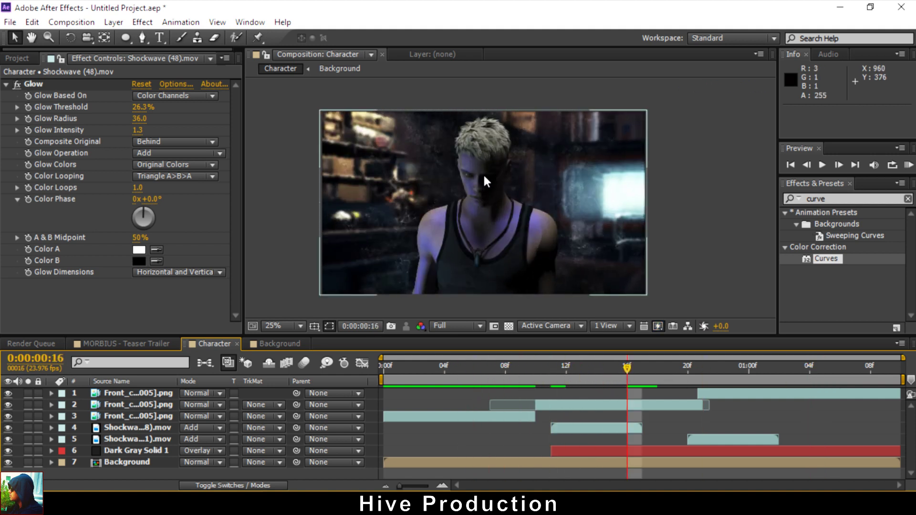
click(567, 371)
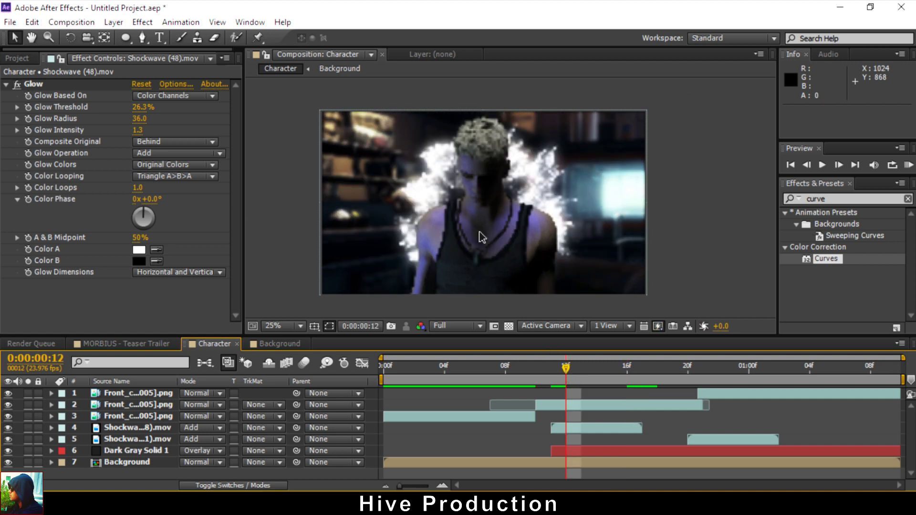
scroll(456, 187, up, 2)
scroll(470, 201, down, 2)
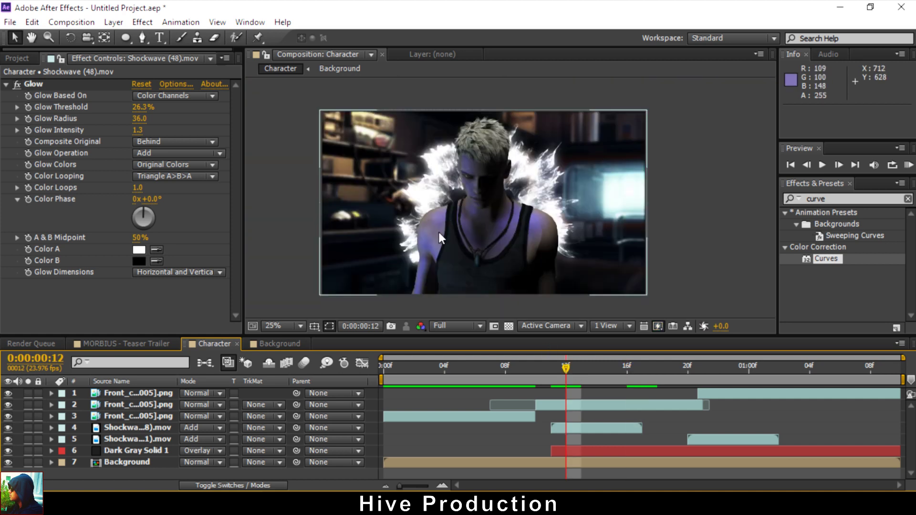
mouse_move(555, 373)
mouse_down()
mouse_move(716, 380)
mouse_move(556, 382)
mouse_up()
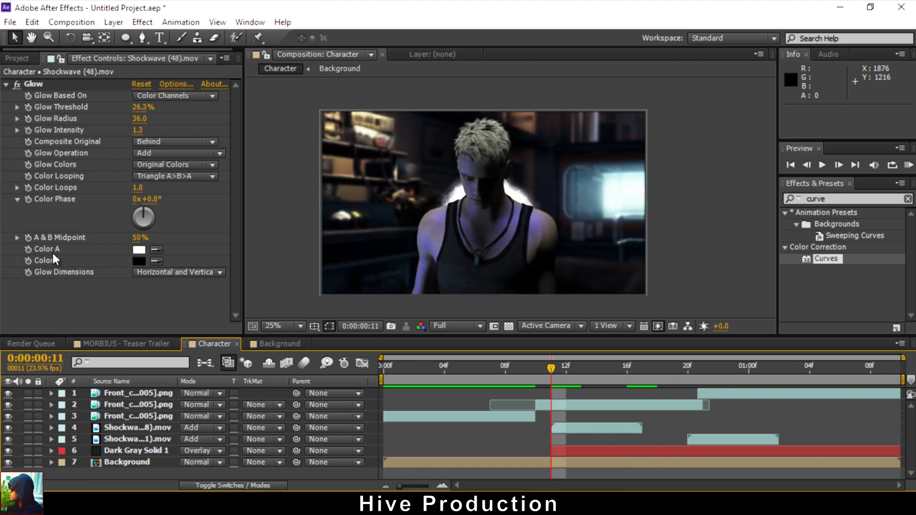
Import the footage "Green screen Black smoke #2 (HD)" from the Character_Morbius folder into the project
click(23, 58)
click(70, 291)
click(25, 186)
click(85, 303)
key(ctrl+i)
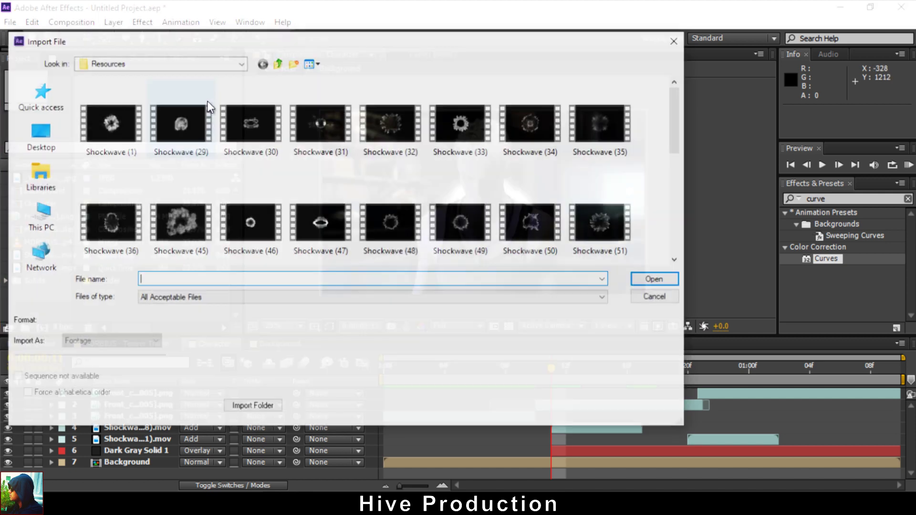
click(39, 215)
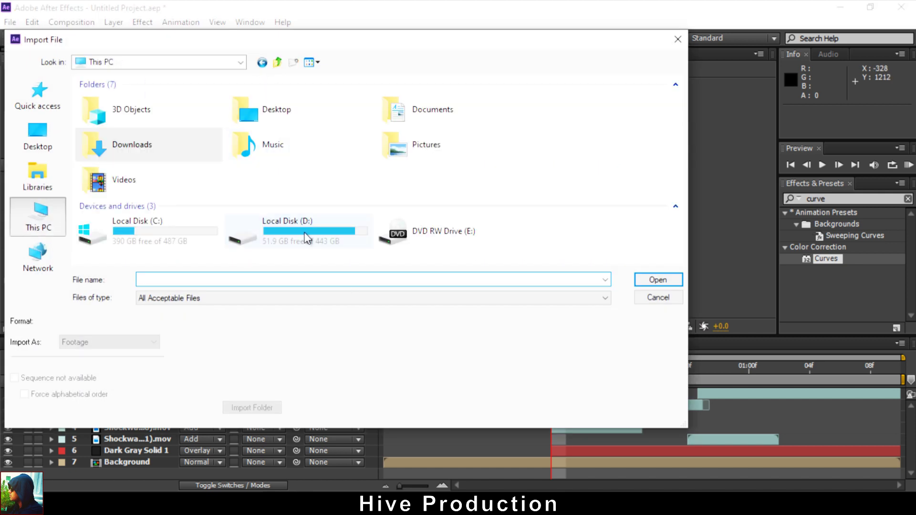
double_click(307, 238)
double_click(113, 201)
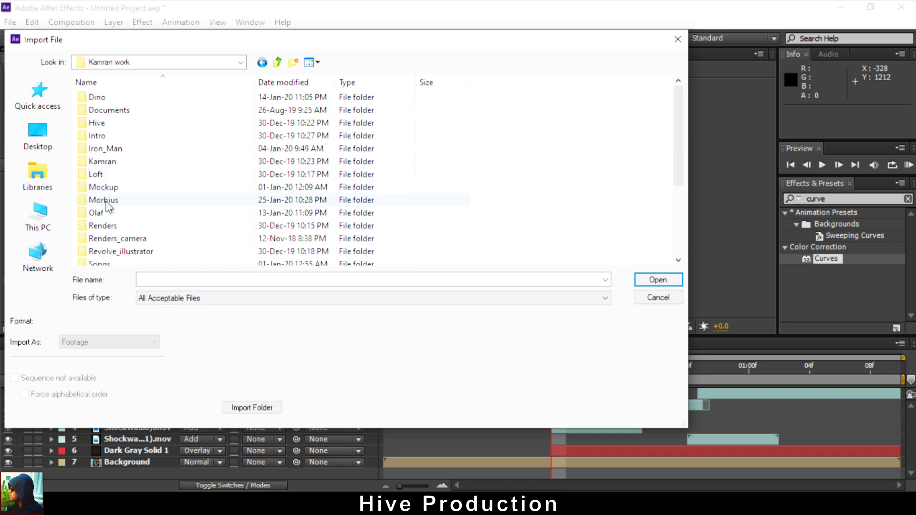
double_click(106, 201)
double_click(107, 122)
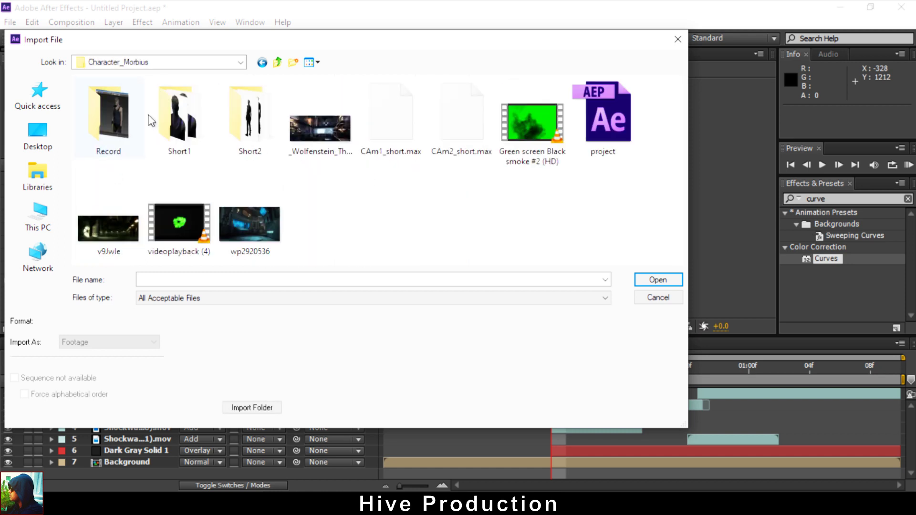
click(511, 123)
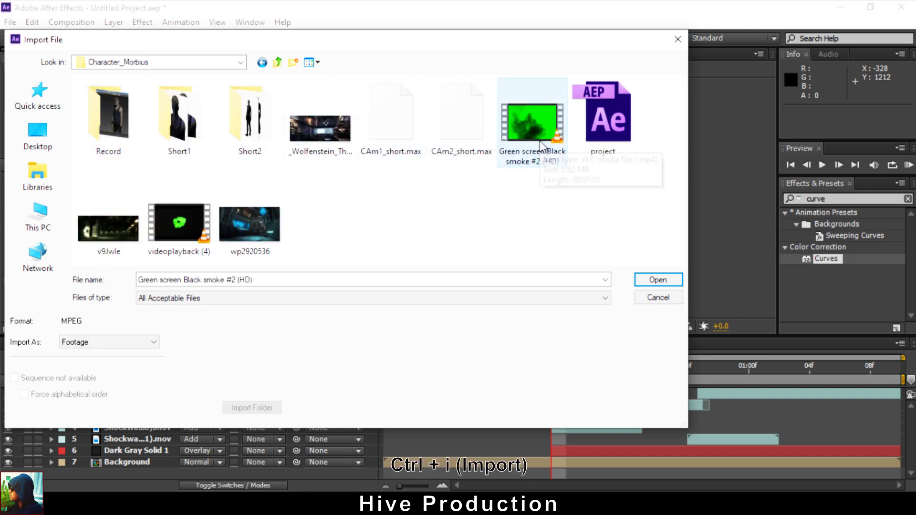
double_click(540, 141)
Add the green-screen smoke clip to the Character composition as the topmost layer
drag(36, 230, 112, 423)
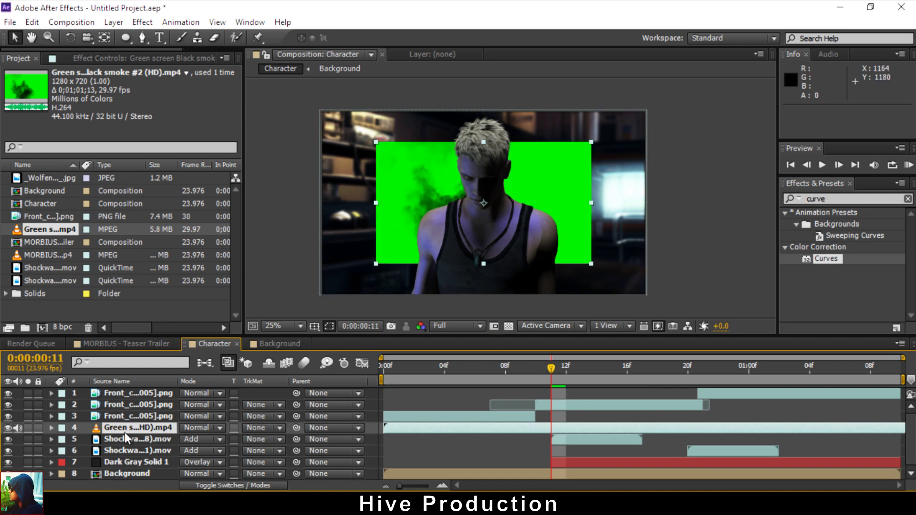
drag(126, 427, 125, 387)
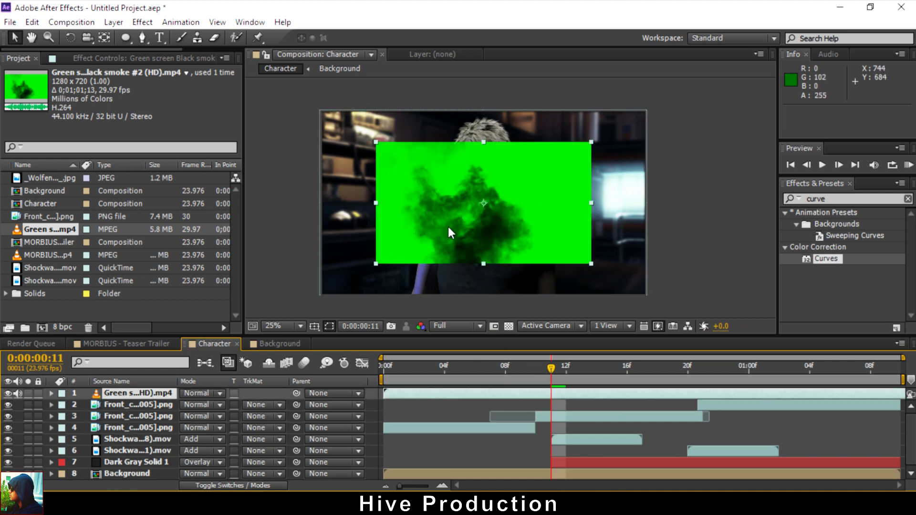
scroll(448, 227, up, 2)
drag(516, 222, 577, 201)
Split the green-screen smoke layer at frame 11 and delete its earlier part
mouse_move(526, 371)
mouse_down()
mouse_move(389, 371)
mouse_move(624, 372)
mouse_move(534, 373)
mouse_move(542, 373)
mouse_up()
click(543, 392)
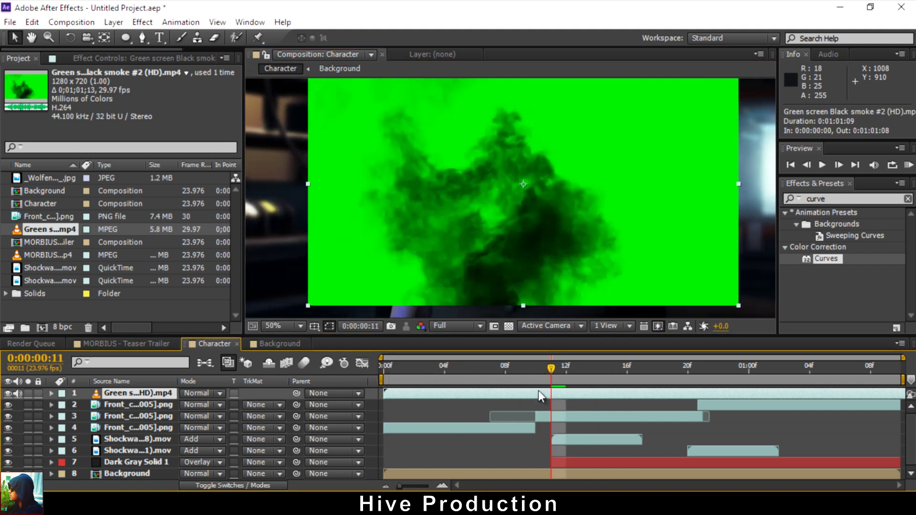
click(32, 22)
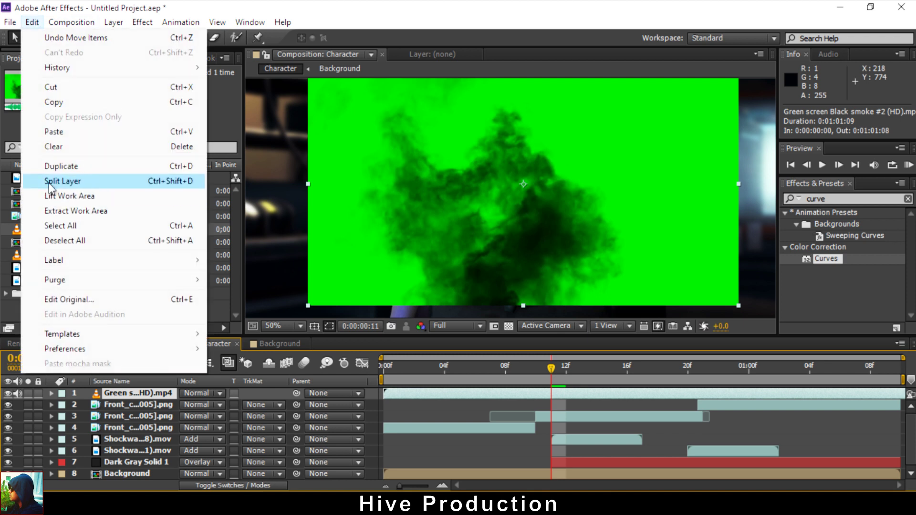
click(50, 182)
click(516, 403)
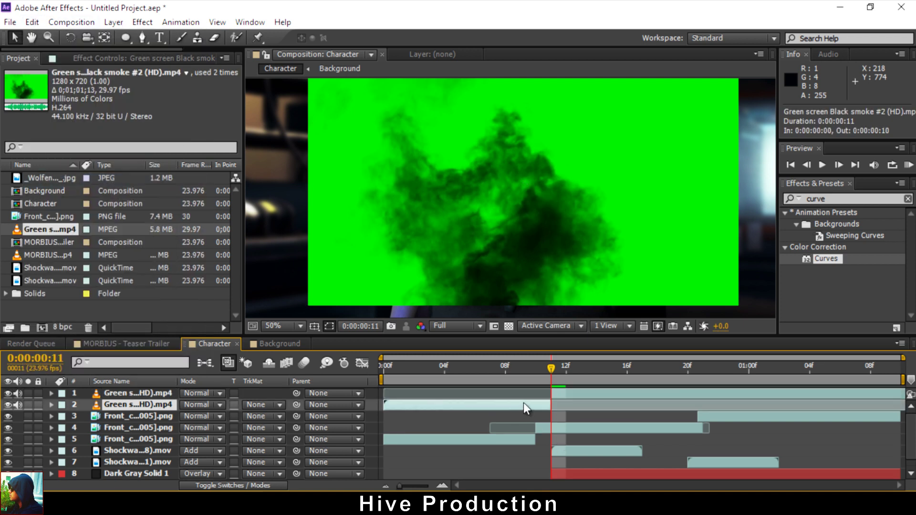
key(Delete)
Apply the Keylight (1.2) effect to the trimmed smoke layer with frame 14 in view
mouse_move(553, 370)
mouse_down()
mouse_move(522, 371)
mouse_move(540, 369)
mouse_up()
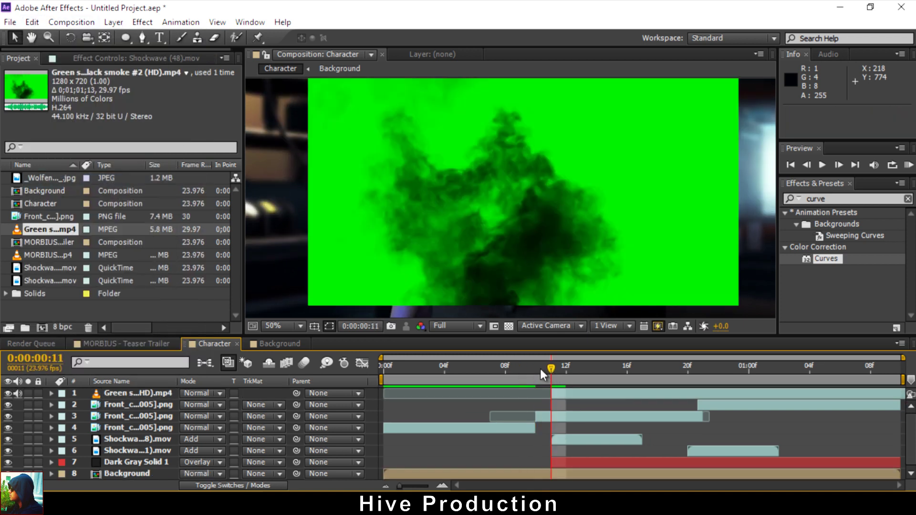
click(539, 369)
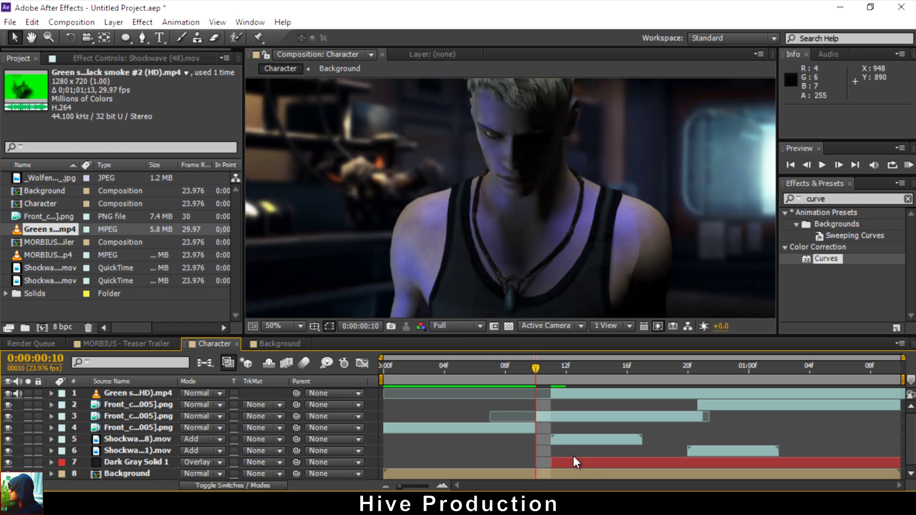
click(557, 438)
drag(534, 370, 597, 372)
click(613, 393)
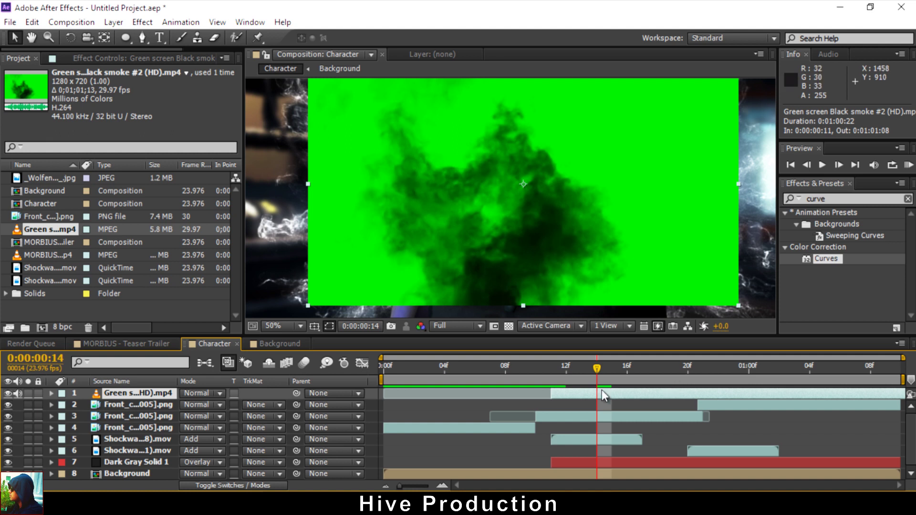
right_click(603, 395)
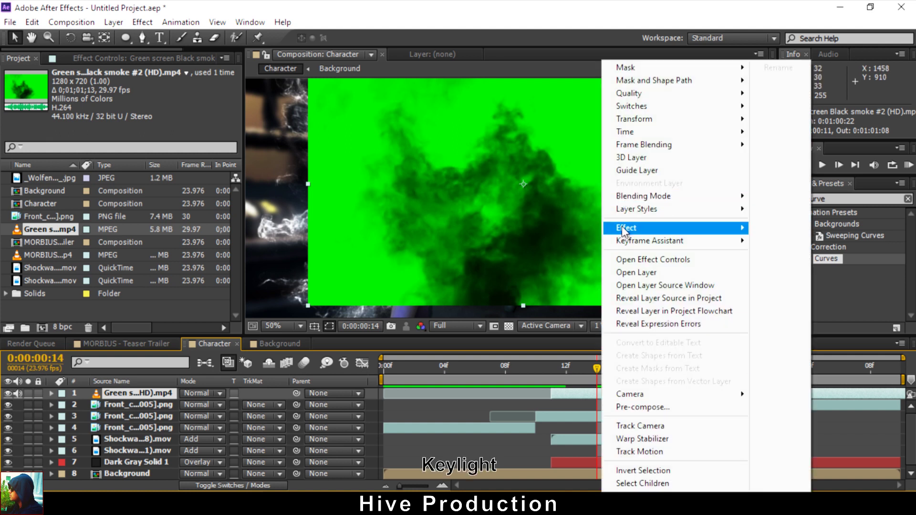
mouse_move(622, 230)
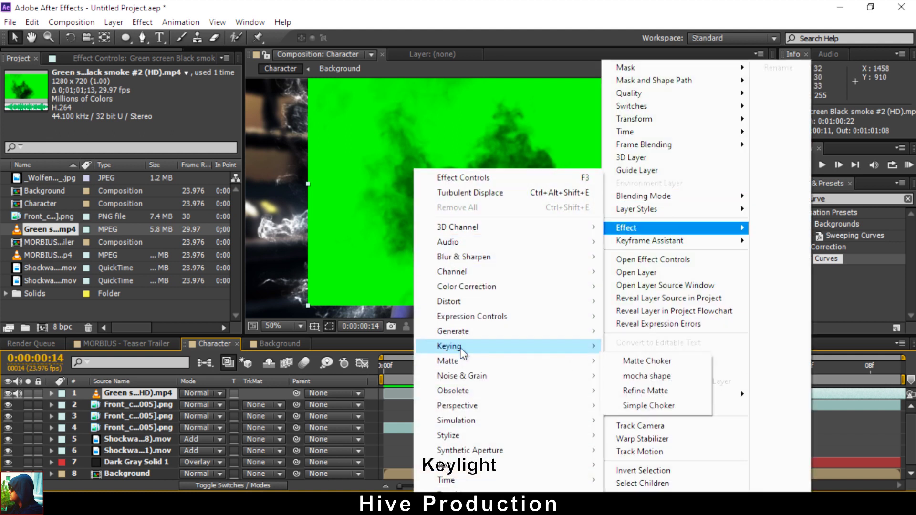
mouse_move(458, 346)
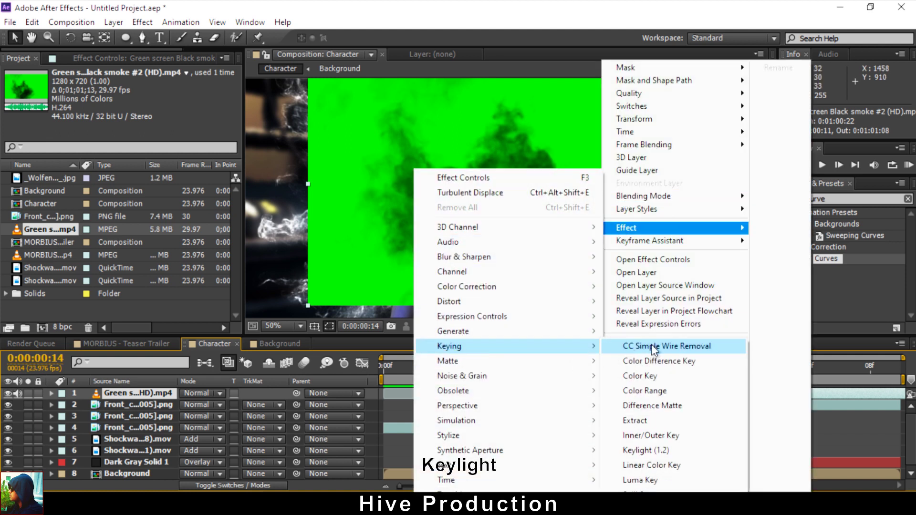
click(646, 451)
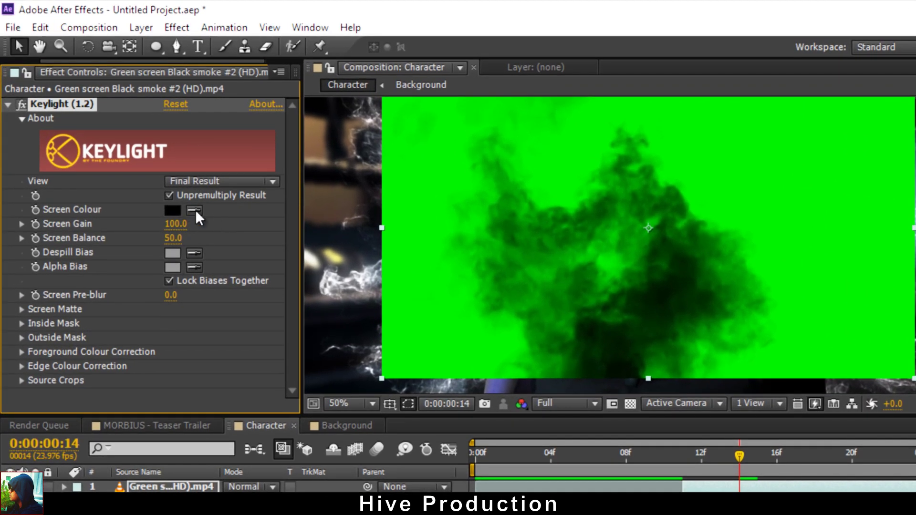
Key out the smoke clip's green by sampling it as the Screen Colour, with Screen Gain at 100
click(738, 166)
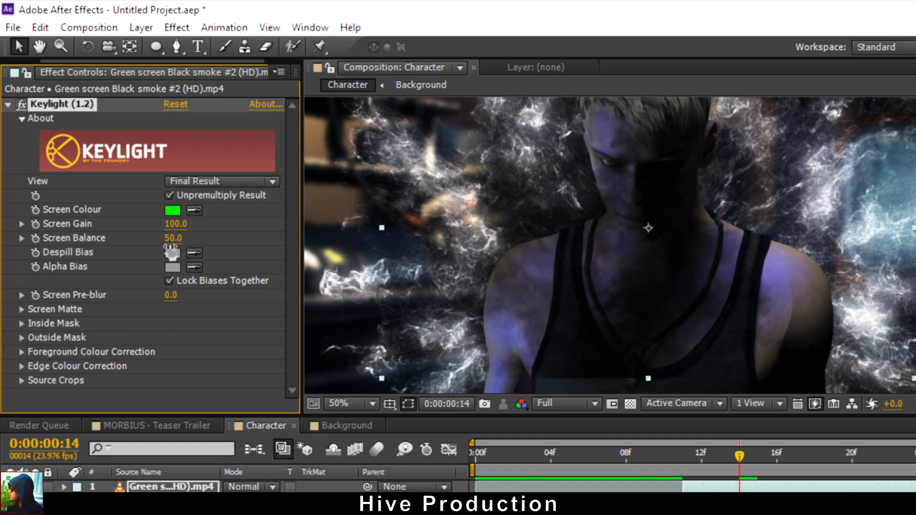
drag(175, 225, 136, 227)
click(174, 224)
text(100)
key(Return)
Enlarge the smoke layer to about 158% and move it over the right side of the character shot
scroll(710, 195, down, 2)
drag(631, 278, 572, 274)
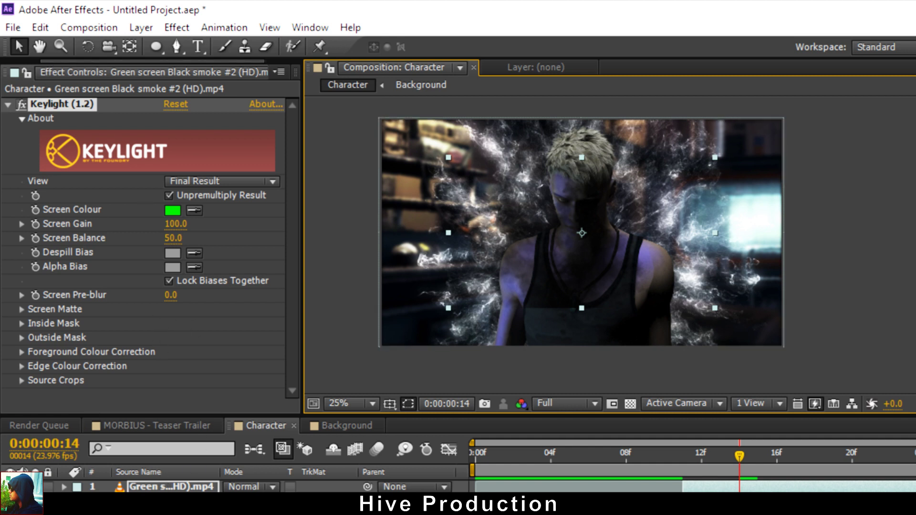
drag(715, 308, 796, 355)
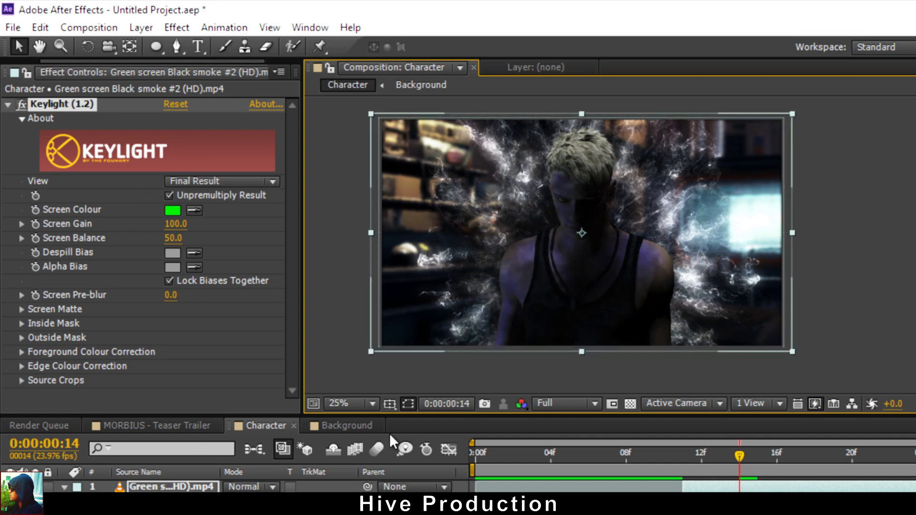
drag(651, 282, 733, 290)
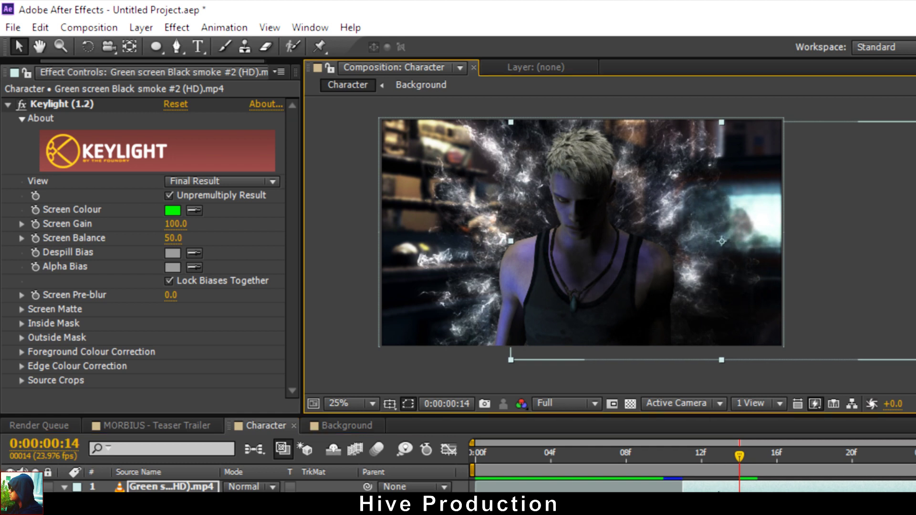
Duplicate the smoke layer, move the copy over the left side of the shot and nudge it upward to cover the frame's height
key(ctrl+d)
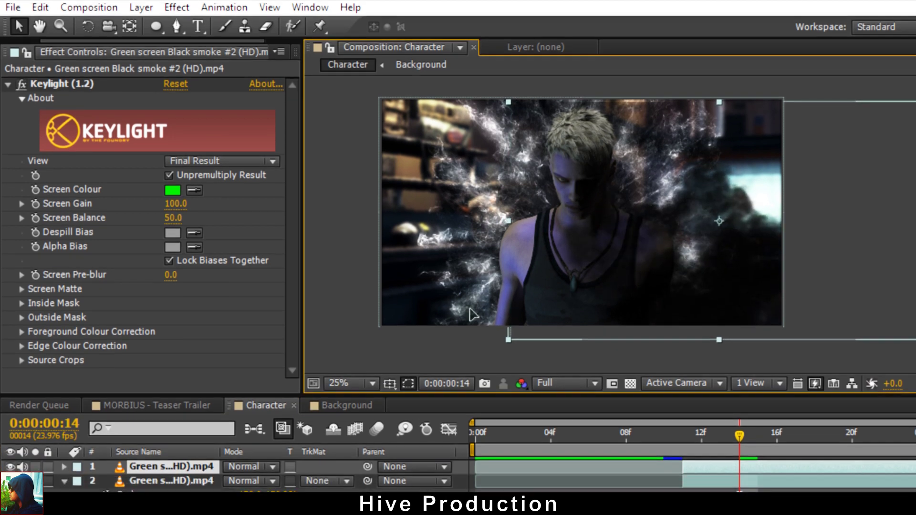
drag(472, 315, 401, 291)
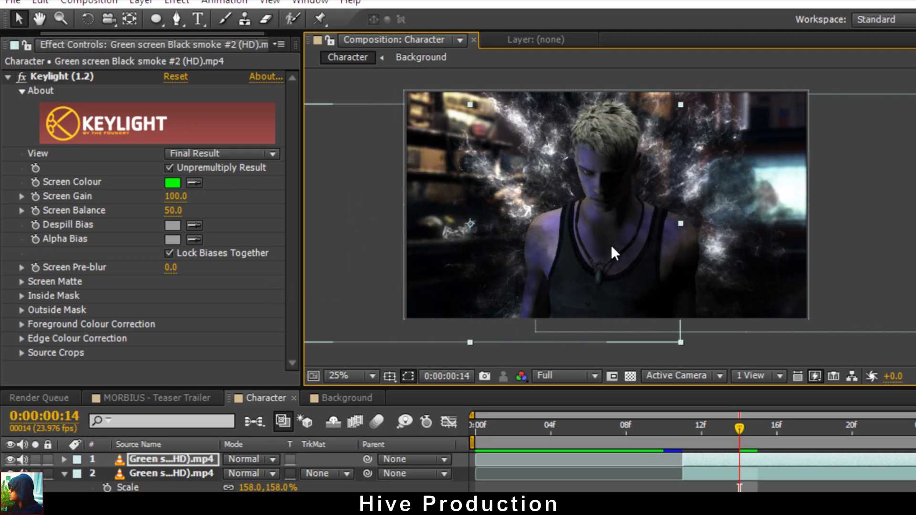
key(shift+Up)
key(shift+Up)
key(shift+Up)
key(shift+Up)
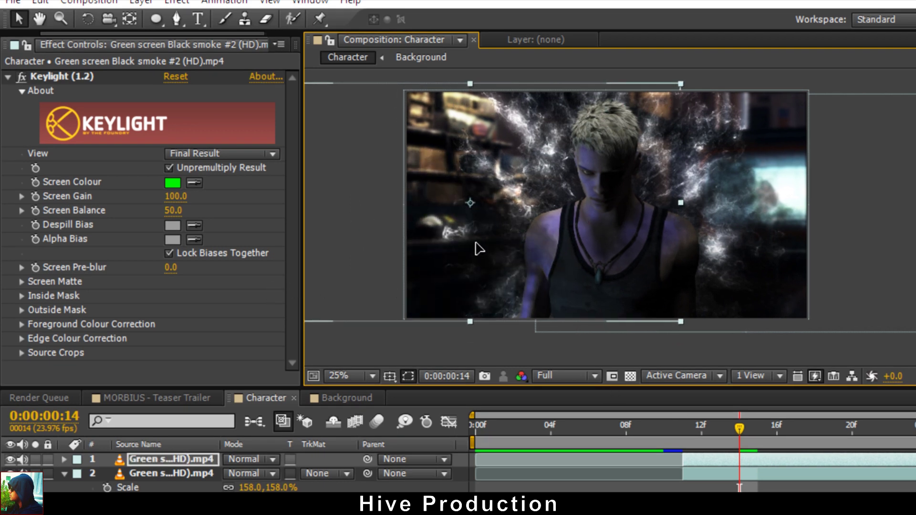
Raise the right-hand smoke to about 1640, 524 and move both smoke layers below the three character frame layers
click(712, 476)
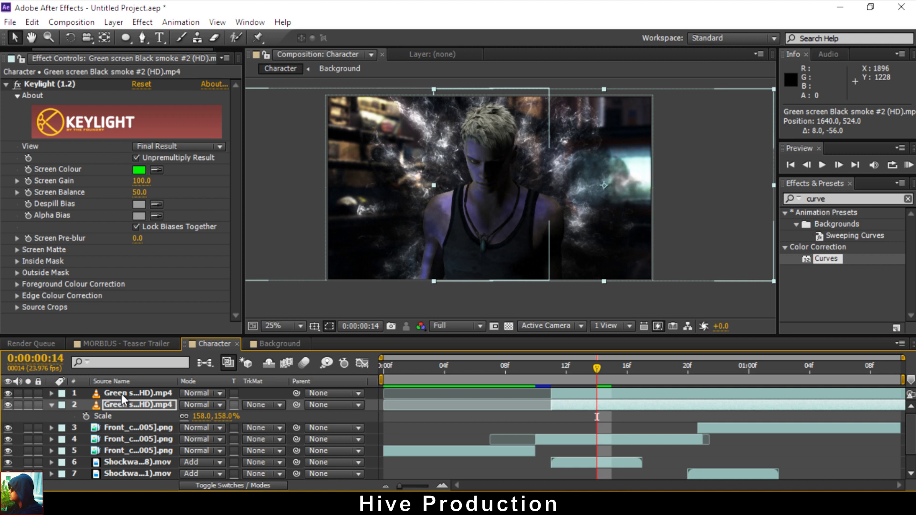
shift+click(121, 393)
drag(133, 398, 127, 451)
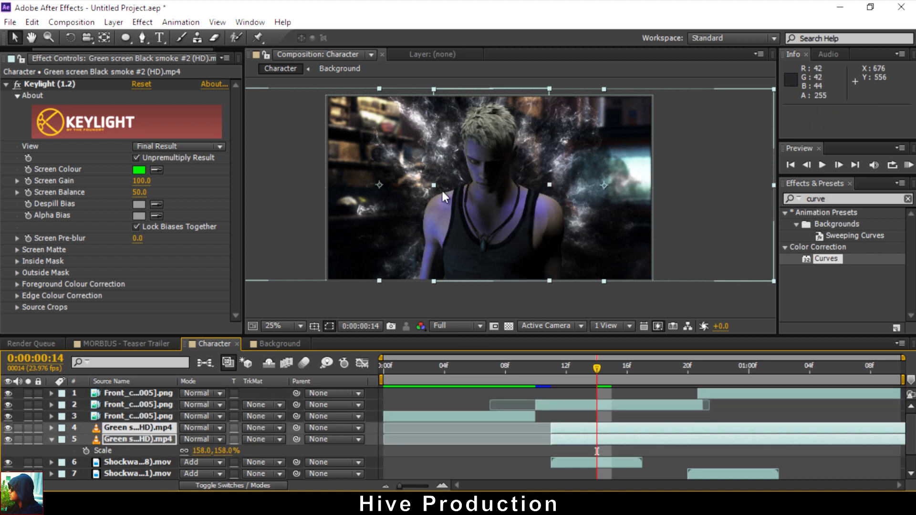
drag(538, 370, 749, 367)
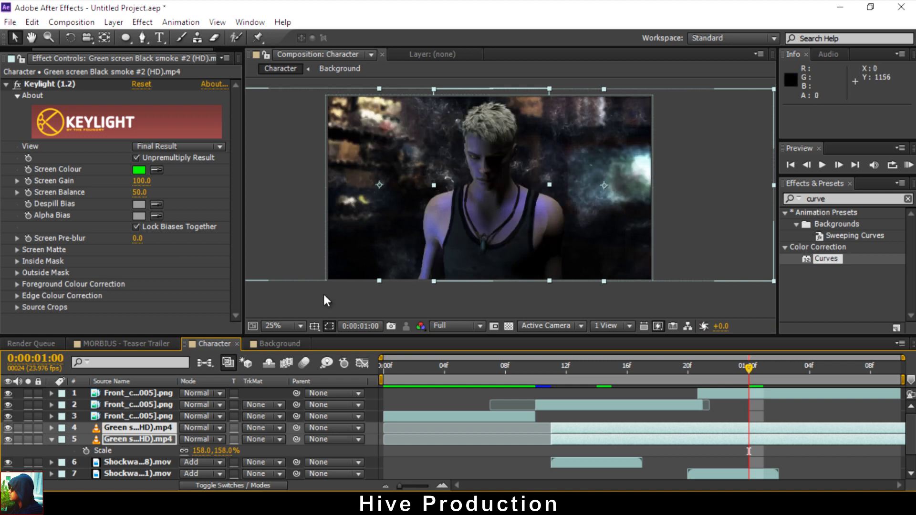
click(52, 440)
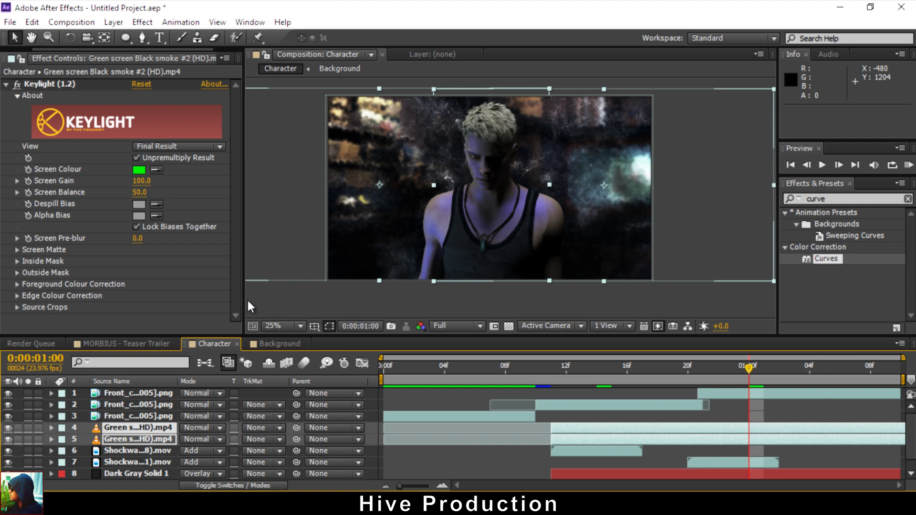
right_click(246, 462)
click(666, 298)
right_click(474, 462)
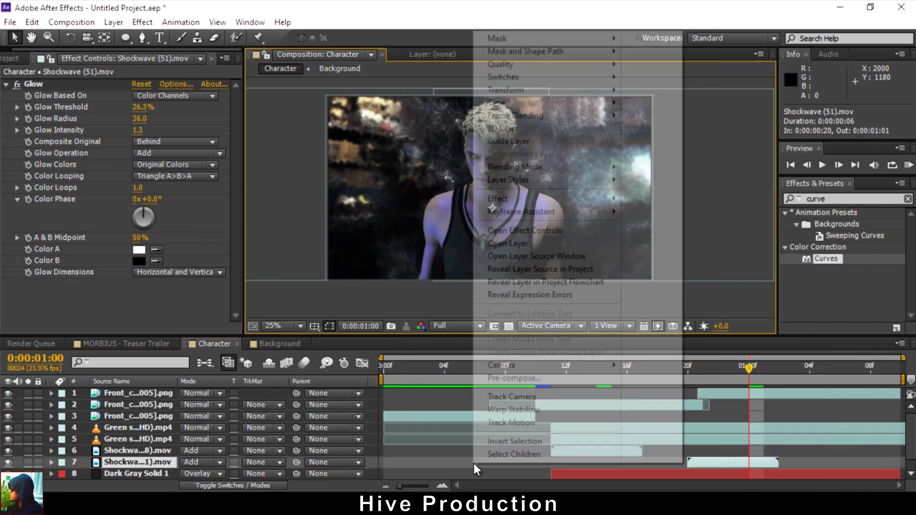
click(389, 342)
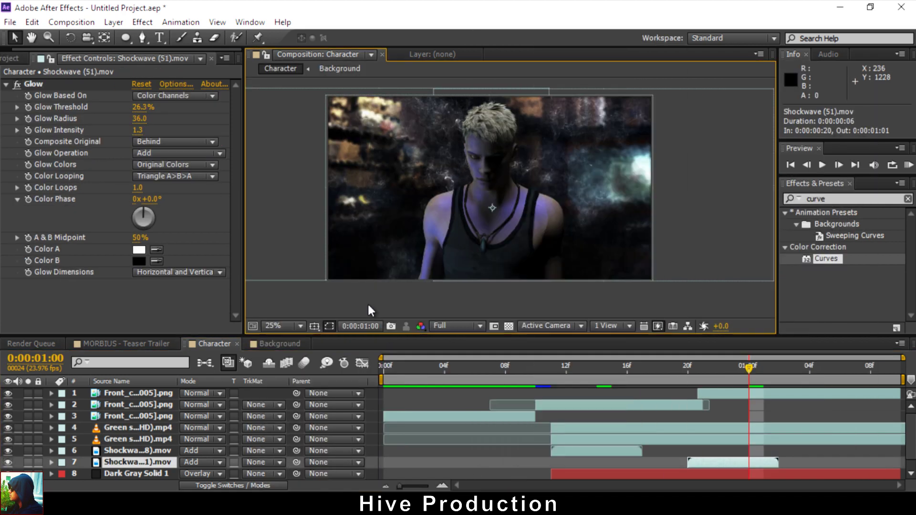
Add a new adjustment layer above all layers of the Character composition
click(113, 22)
mouse_move(157, 35)
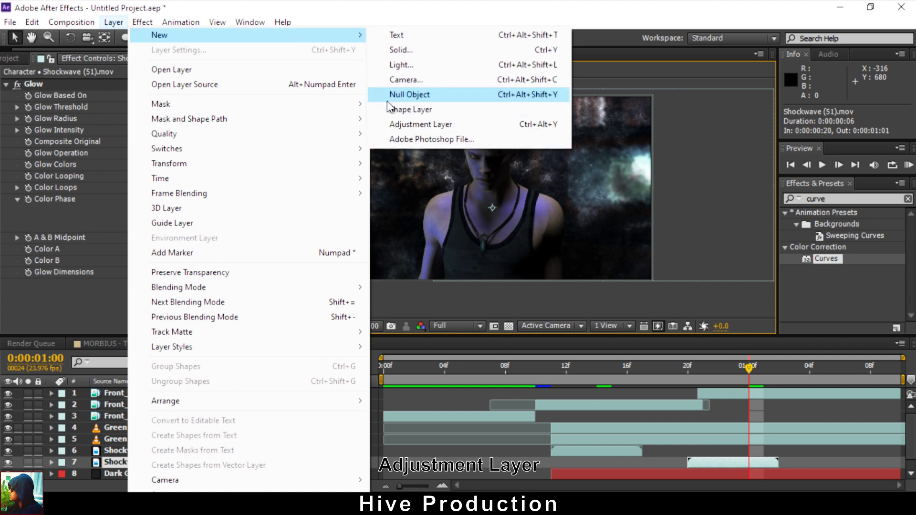
click(429, 127)
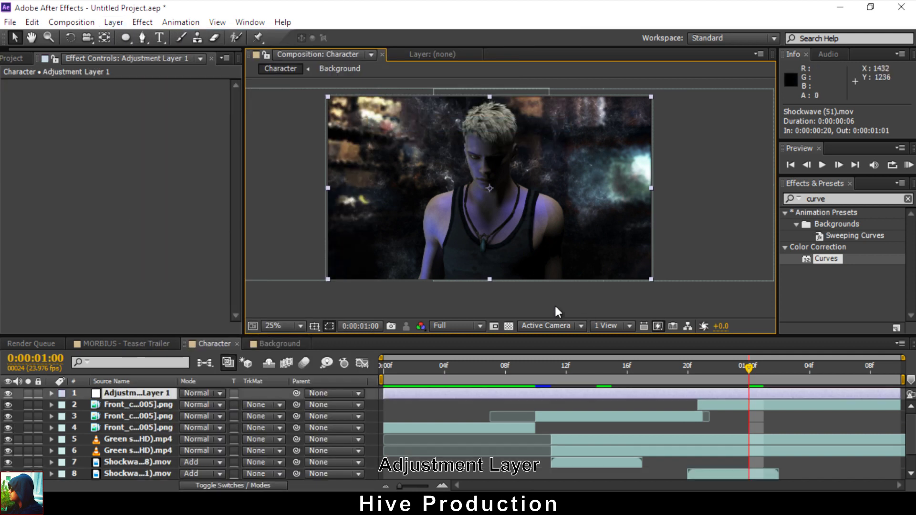
Search the effects for "lens" and apply Lens Flare to the adjustment layer
right_click(680, 392)
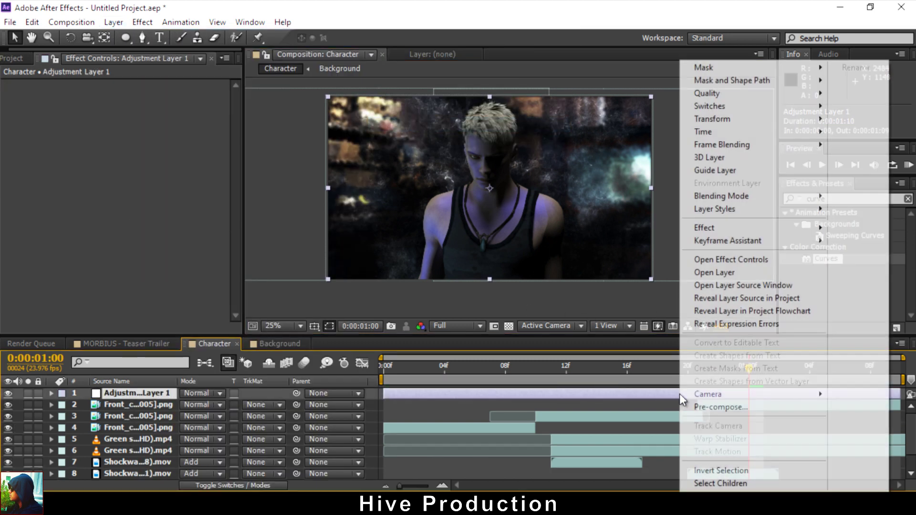
click(739, 314)
click(807, 198)
click(723, 391)
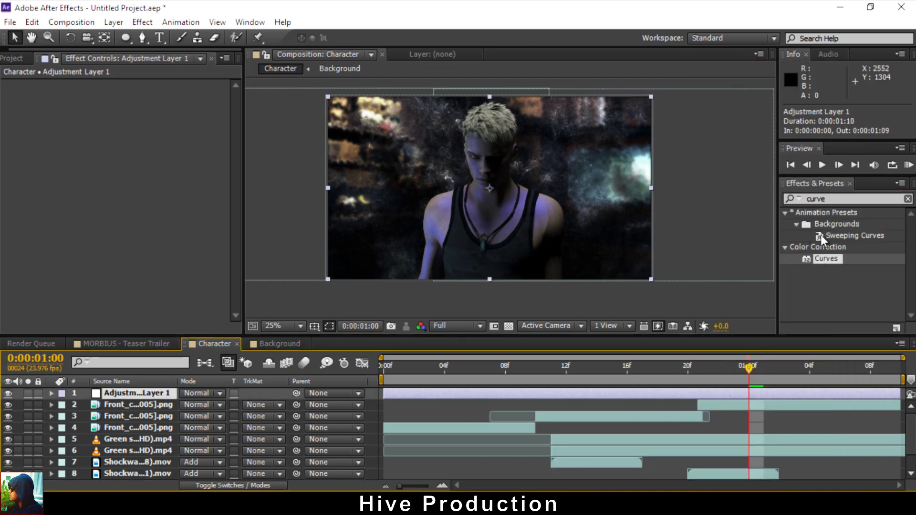
drag(827, 199, 812, 198)
click(783, 199)
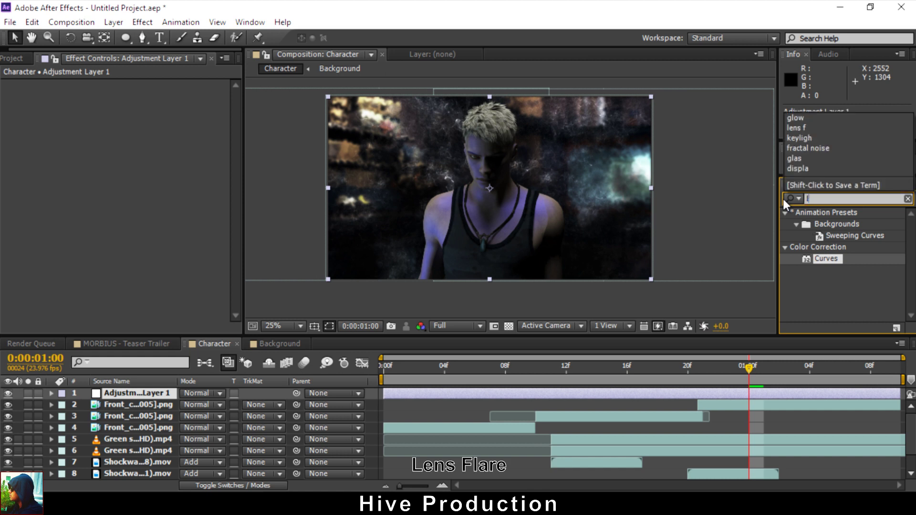
text(lens)
drag(832, 270, 718, 394)
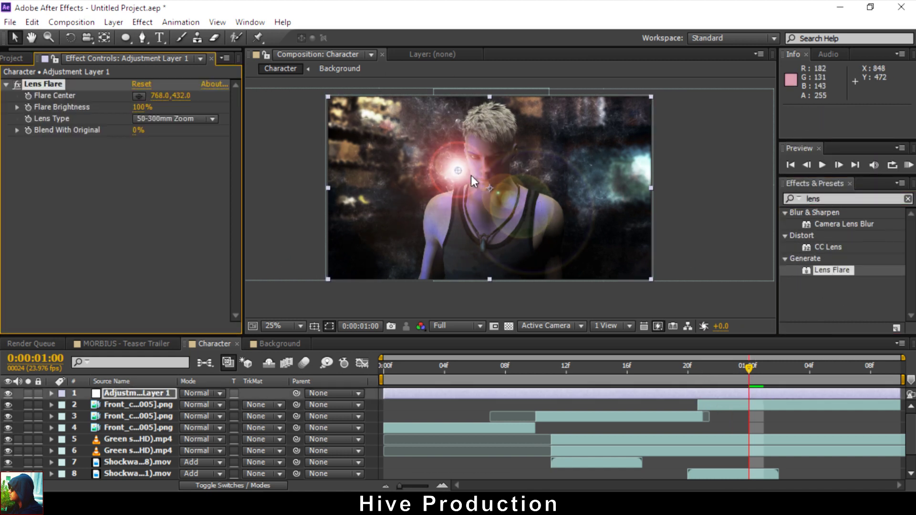
Place the flare centre near the frame's lower-left corner at about 44, 1060 and set the Lens Type to 105mm Prime
drag(430, 196, 334, 280)
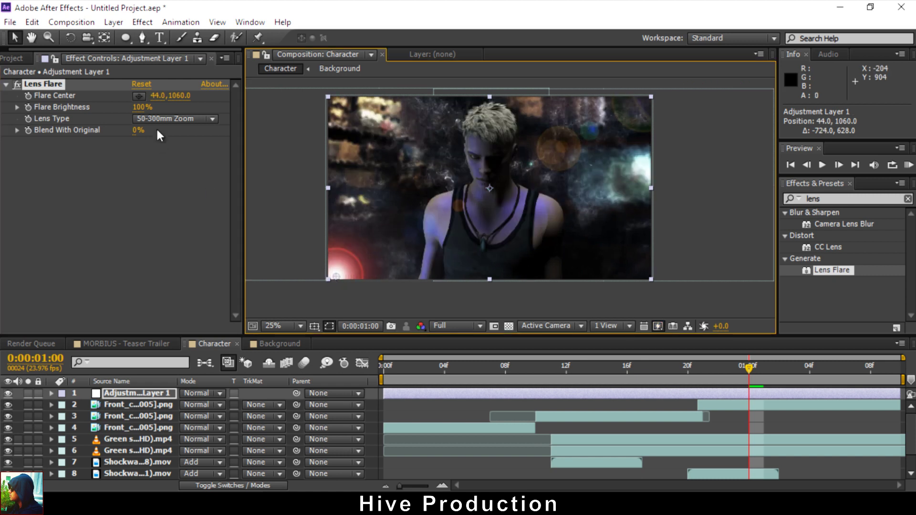
click(181, 119)
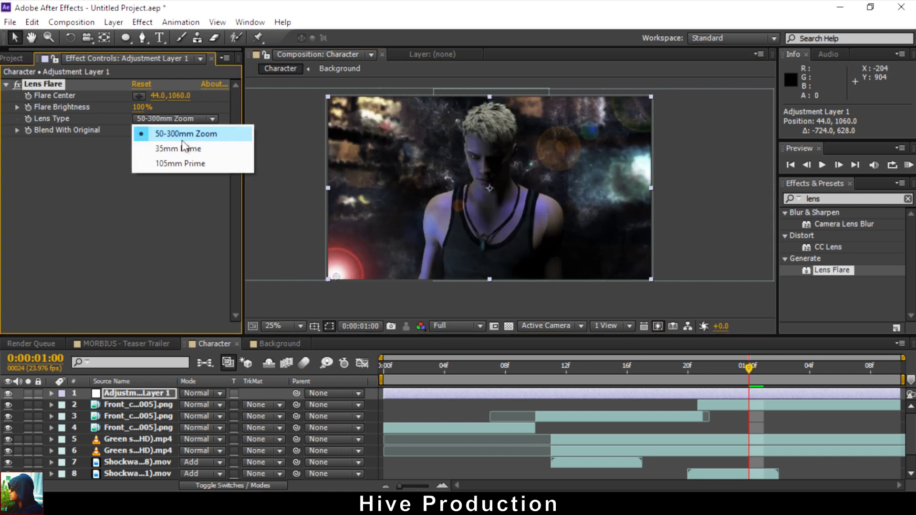
click(165, 163)
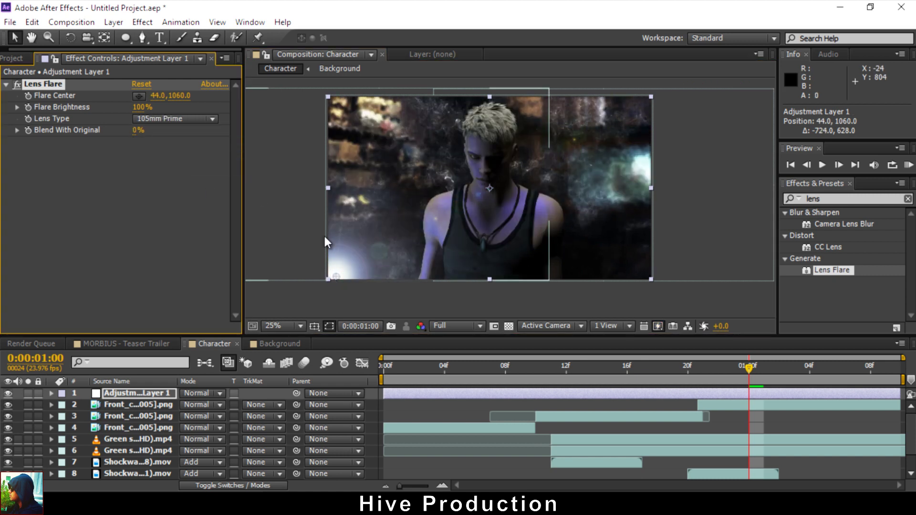
Set the Flare Brightness to 99% and move the flare centre just outside the lower-left corner, to about -52, 1132
drag(336, 276, 331, 277)
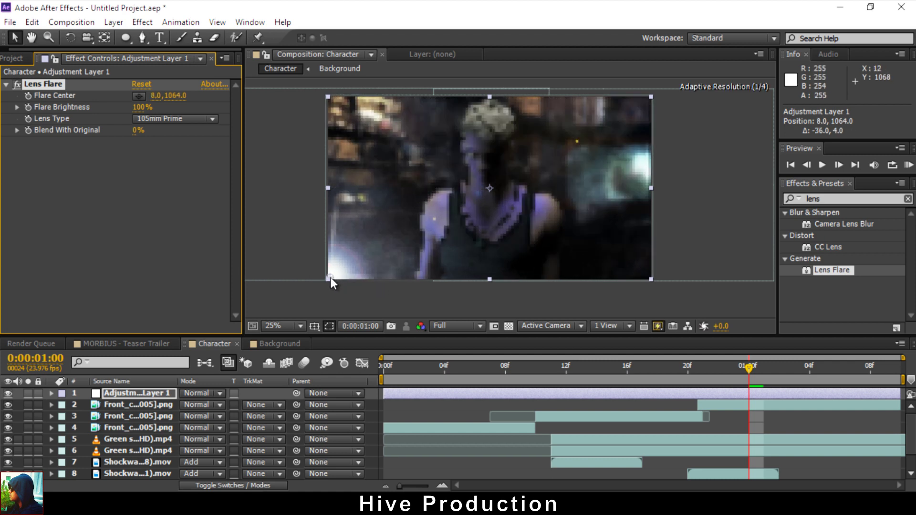
mouse_move(137, 110)
mouse_down()
mouse_move(165, 108)
mouse_move(137, 107)
mouse_up()
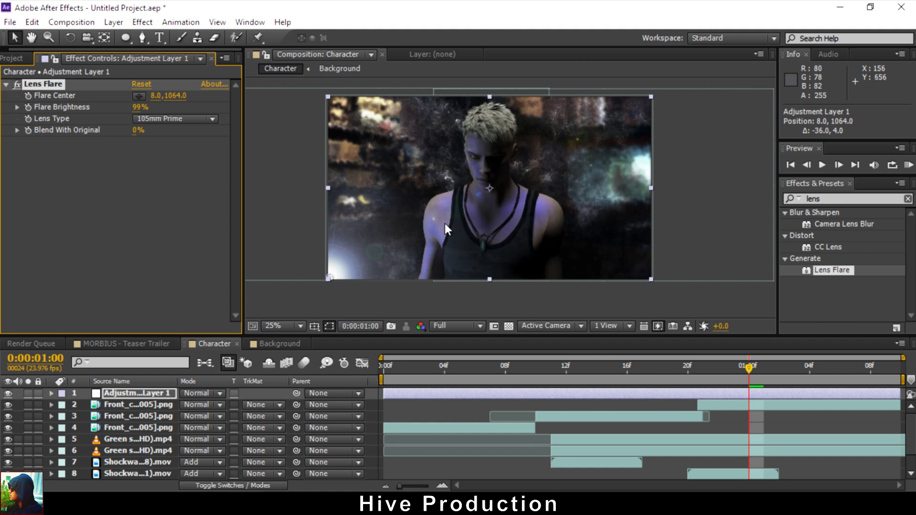
mouse_move(322, 284)
mouse_down()
mouse_move(311, 288)
mouse_move(324, 291)
mouse_up()
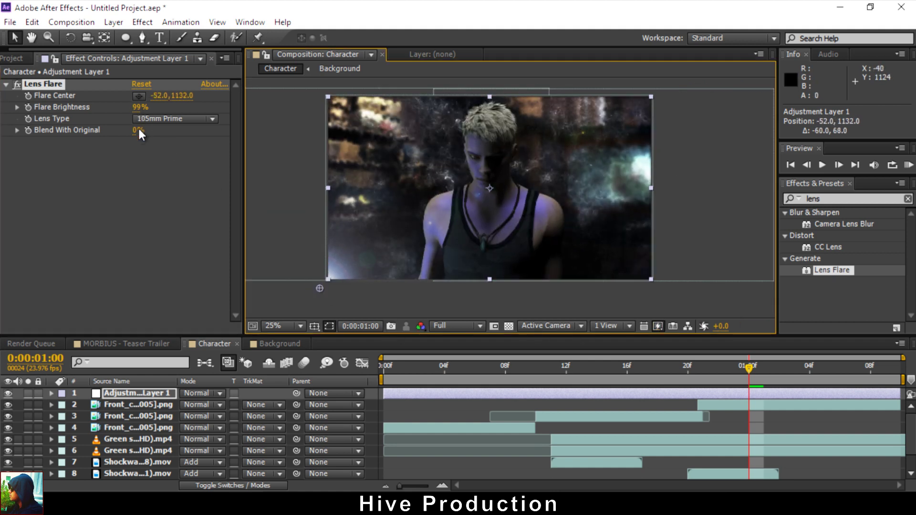
Raise the Flare Brightness to 115%, and at frame 10 start keyframing it with the flare dimmed out
drag(139, 108, 149, 110)
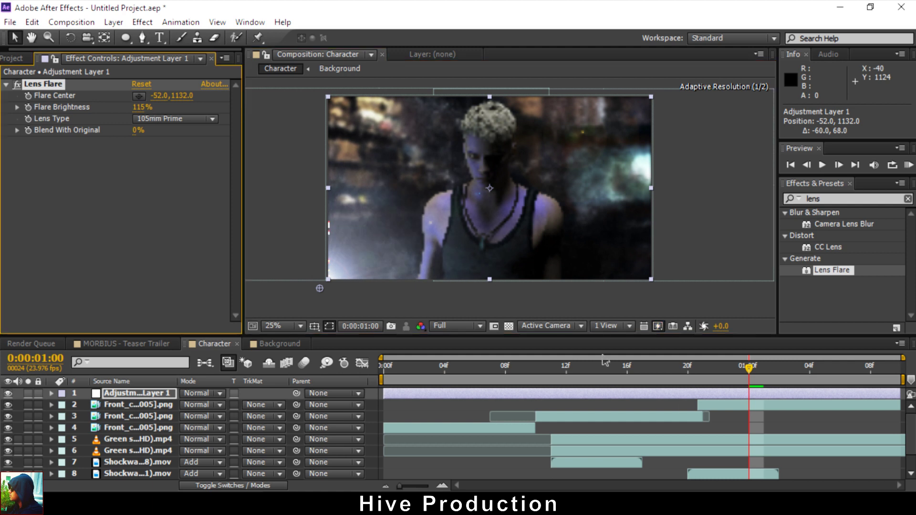
mouse_move(553, 370)
mouse_down()
mouse_move(560, 370)
mouse_move(526, 367)
mouse_move(560, 373)
mouse_move(534, 371)
mouse_up()
click(556, 419)
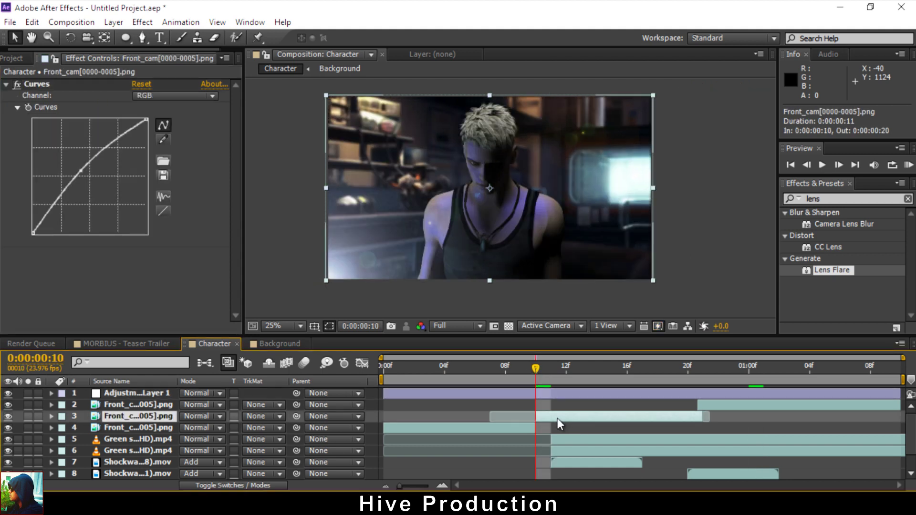
click(504, 394)
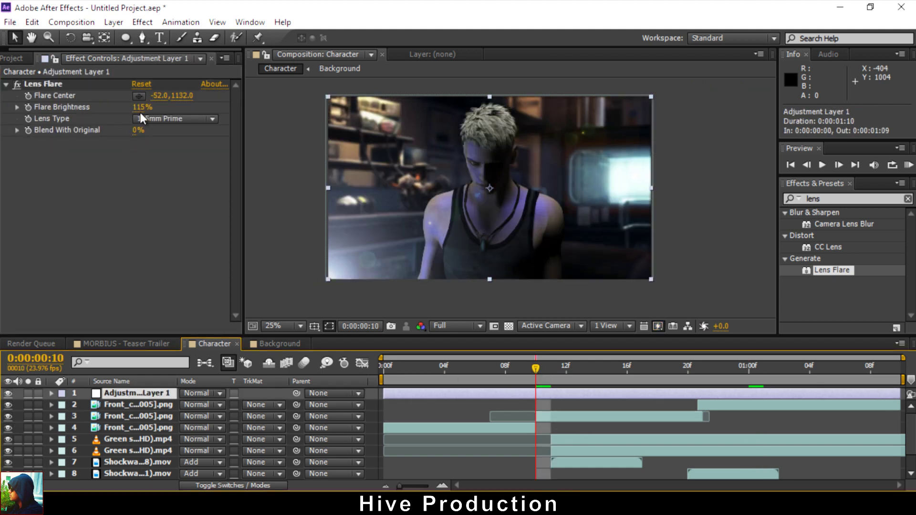
click(28, 107)
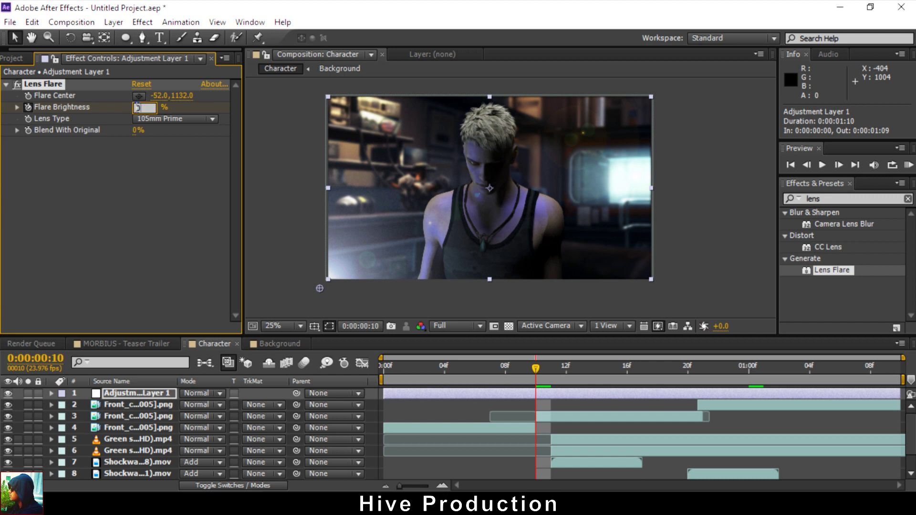
key(Return)
Keyframe the Flare Brightness at 135% on frame 12 and move the flare centre farther outside the lower-left corner, to about -500, 1264
drag(540, 370, 568, 377)
drag(139, 107, 239, 120)
drag(316, 288, 242, 310)
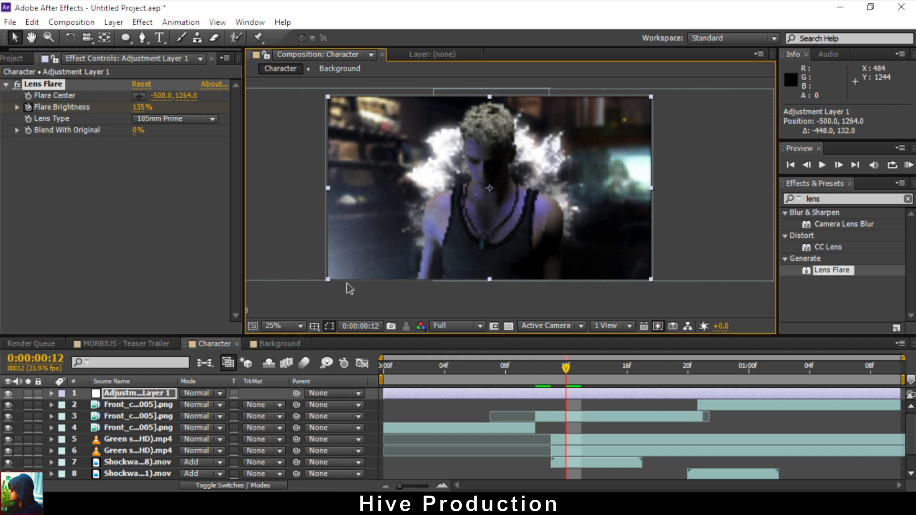
Duplicate the Lens Flare effect, placing the copy's centre beyond the upper-left corner at about -564, -964 and the original's at about -588, 1384
drag(568, 374, 643, 369)
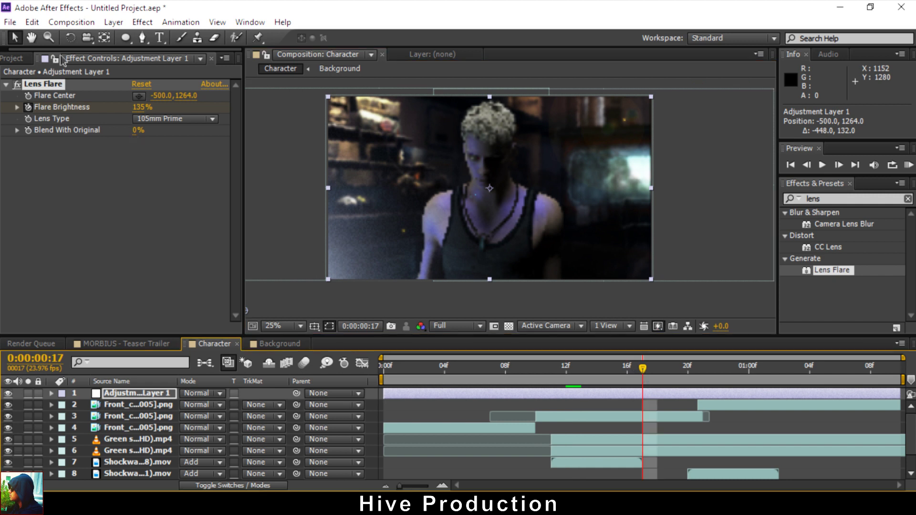
click(42, 88)
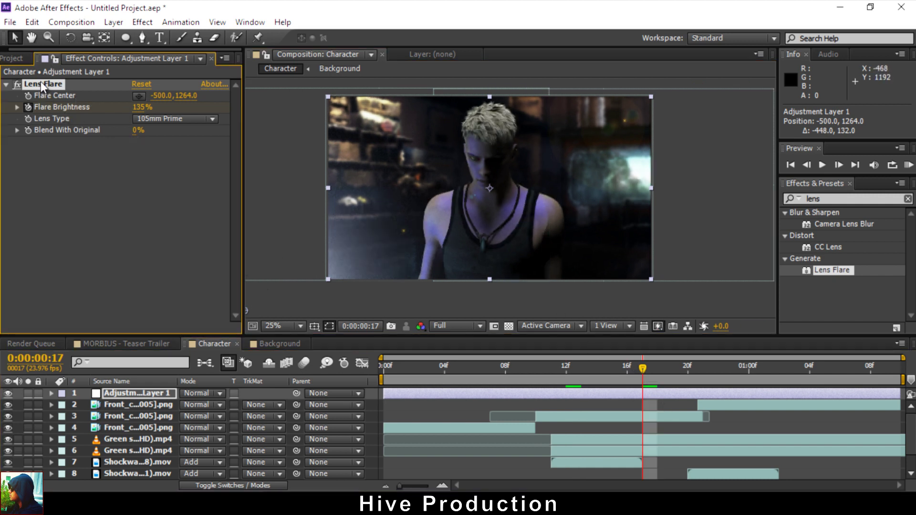
key(ctrl+d)
drag(249, 316, 814, 130)
drag(795, 84, 793, 155)
scroll(601, 171, down, 1)
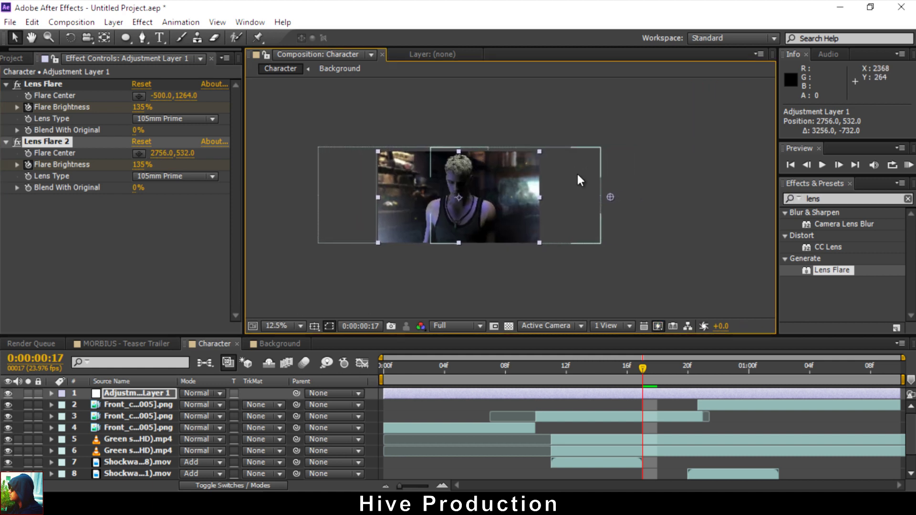
drag(611, 200, 642, 114)
drag(556, 94, 332, 74)
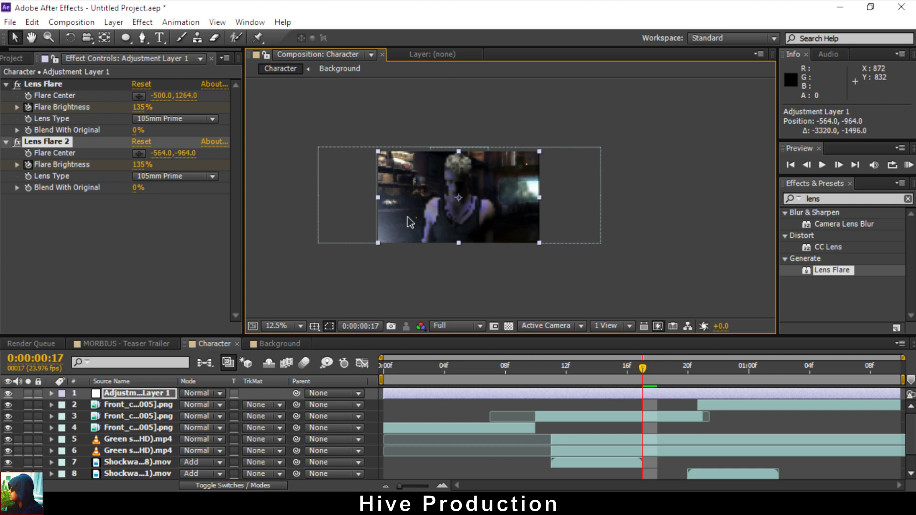
click(40, 84)
mouse_move(336, 262)
mouse_down()
mouse_move(300, 280)
mouse_move(329, 271)
mouse_up()
Enlarge the composition view to fill the window and preview the Character animation with its flares from the start
key(period)
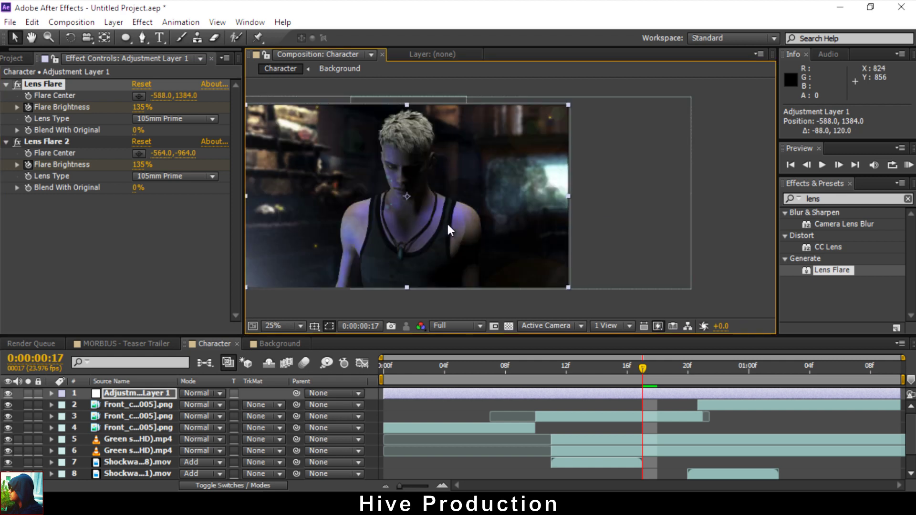
drag(450, 228, 530, 216)
key(grave)
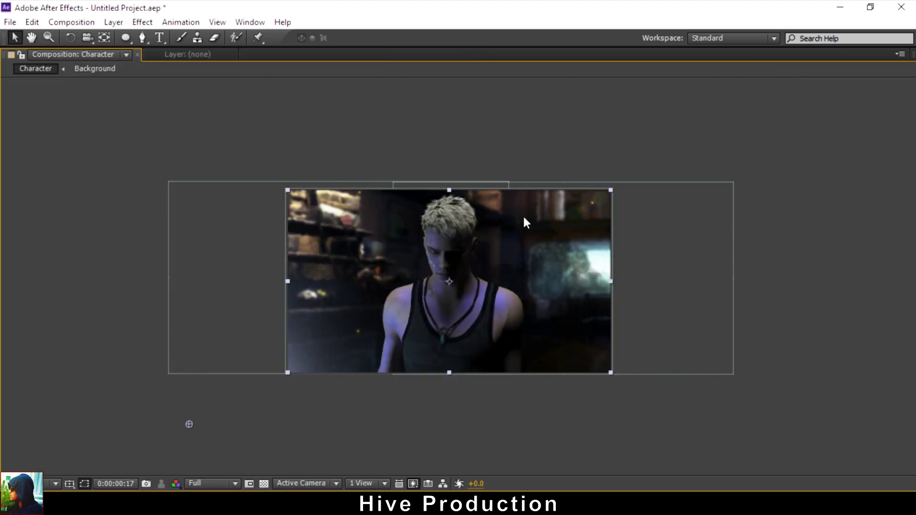
key(period)
drag(448, 270, 457, 261)
key(KP_0)
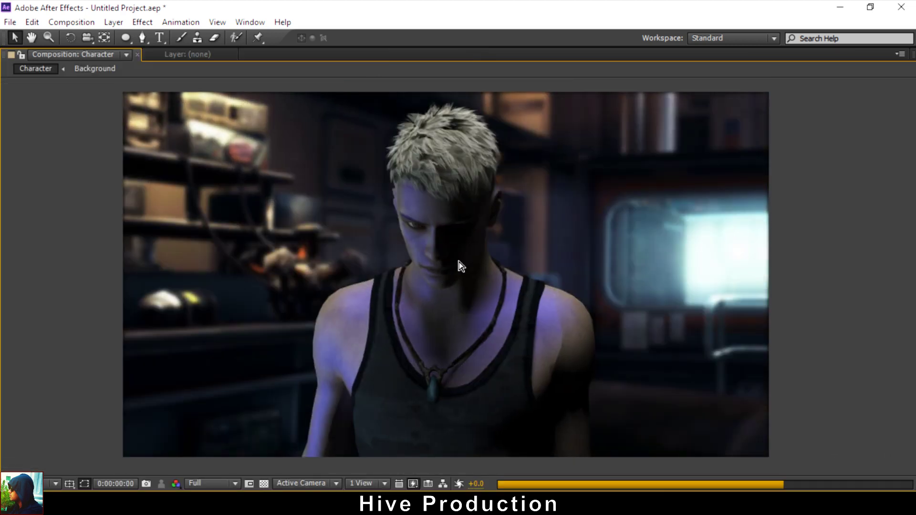